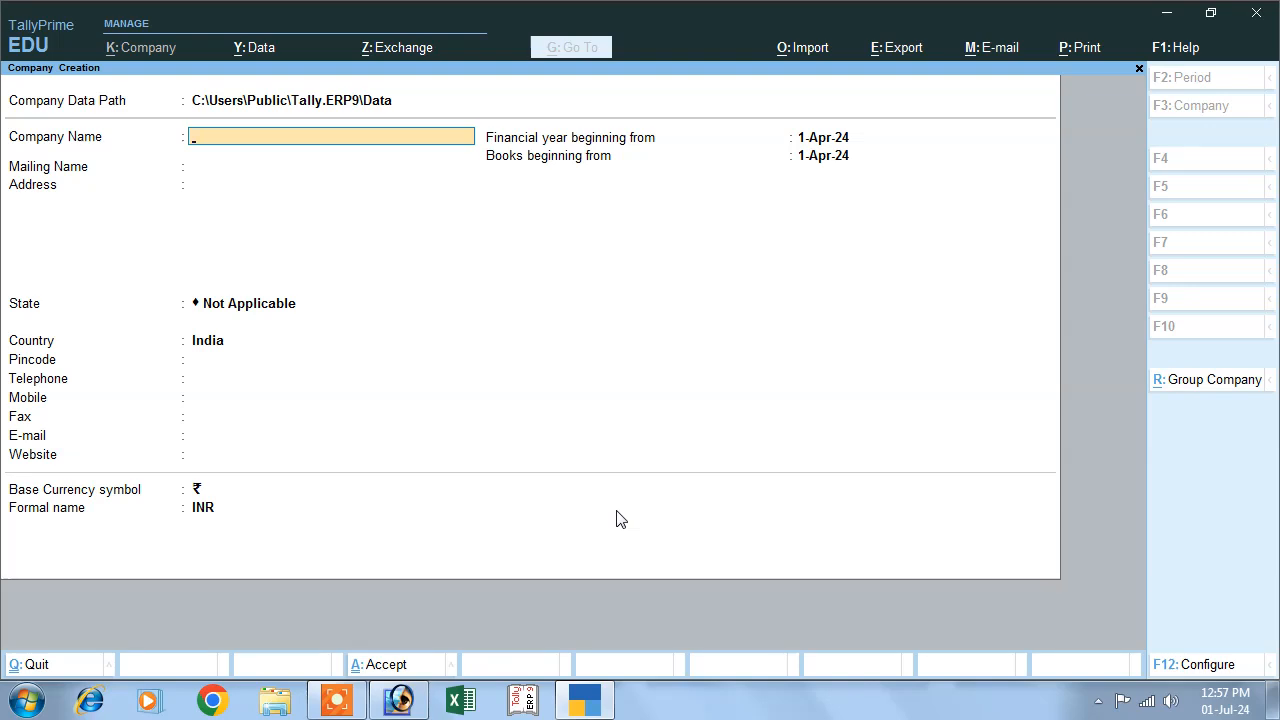
- Name the new company Abc, keep India as its country and set its state to Bihar
text(Abc)
key(Return)
key(Return)
key(Return)
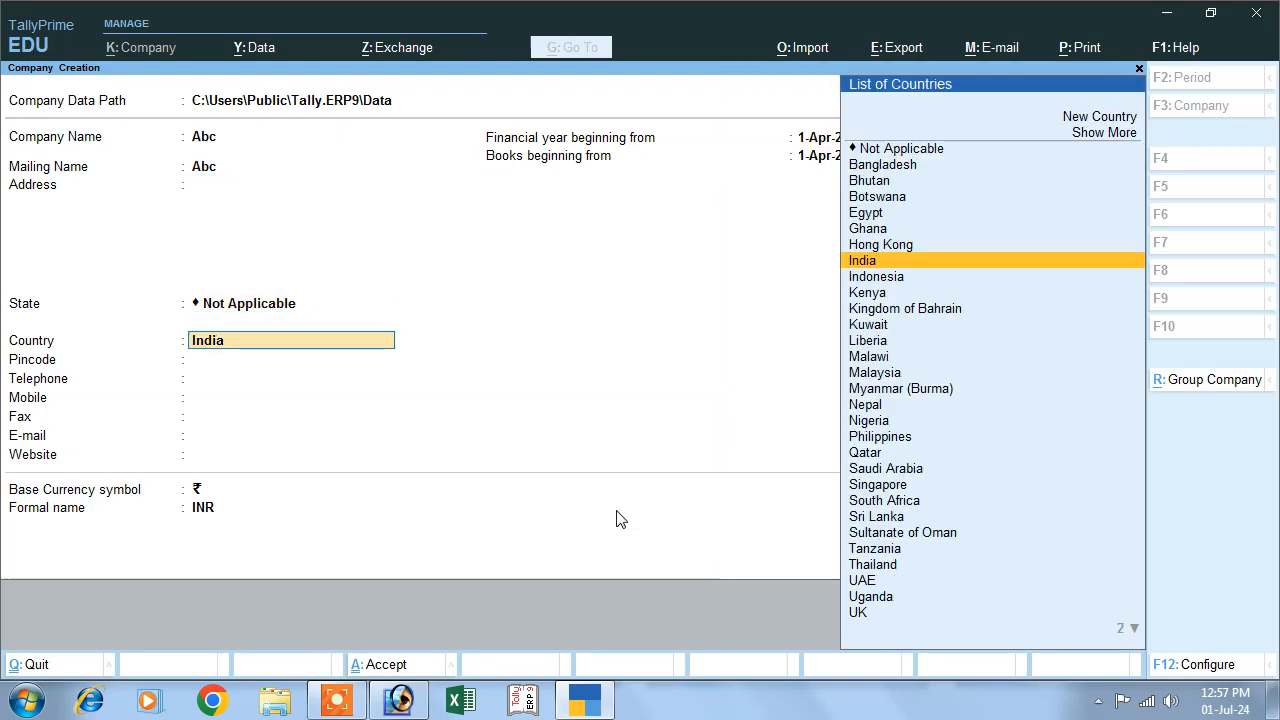
key(Return)
text(b)
- Leave the remaining contact details blank, create the company and accept its default features
key(Return)
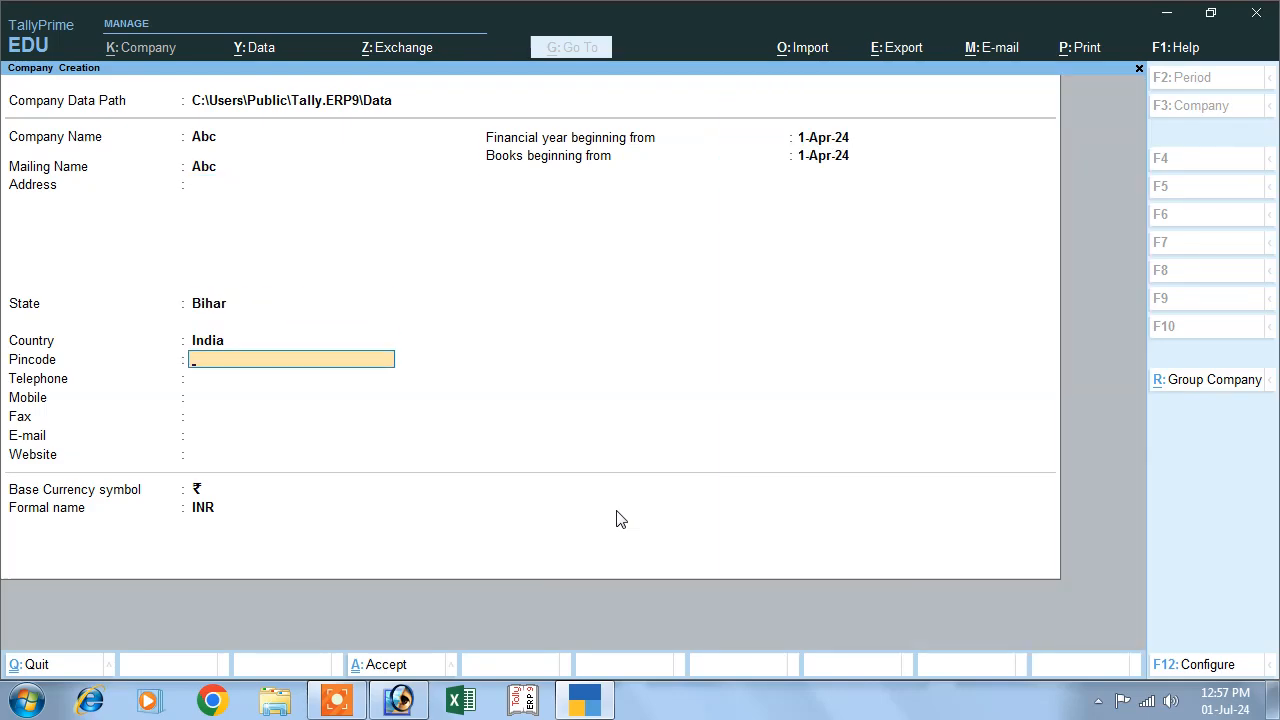
key(Return)
key(Return)
key(Return)
key(Return)
key(Return)
key(Return)
key(Return)
key(Return)
key(Return)
key(Return)
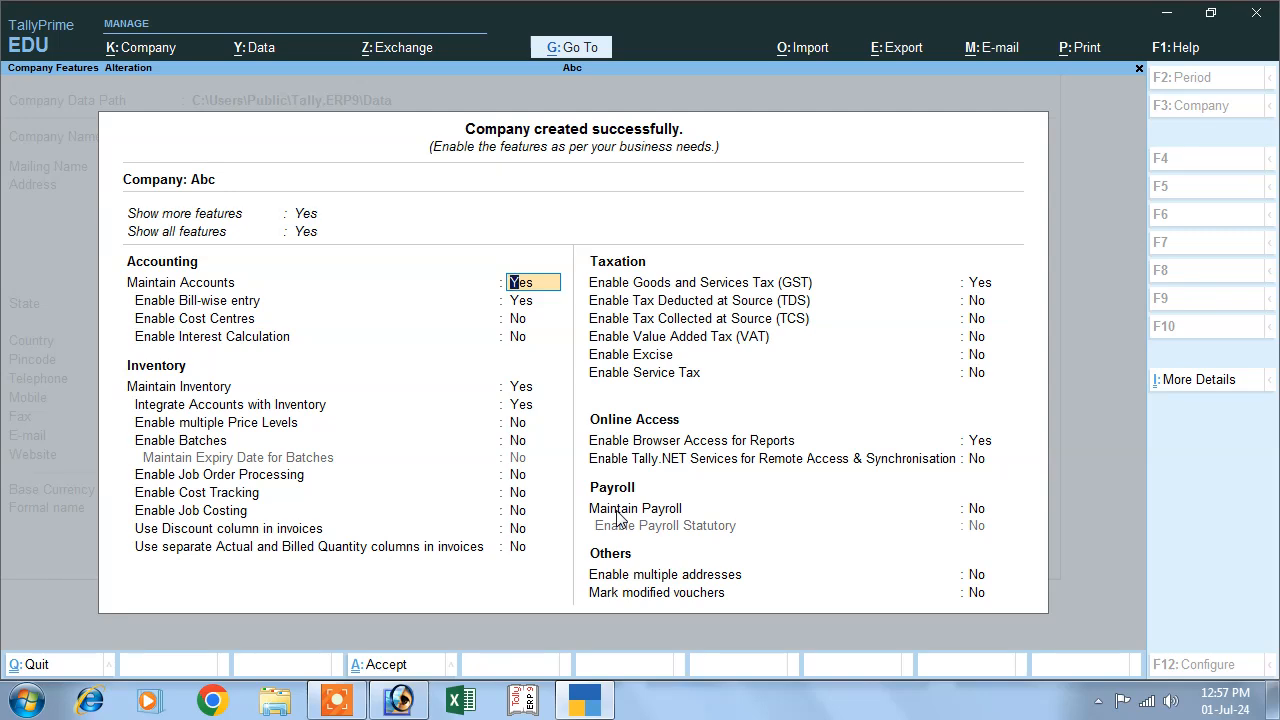
key(BackSpace)
key(ctrl+a)
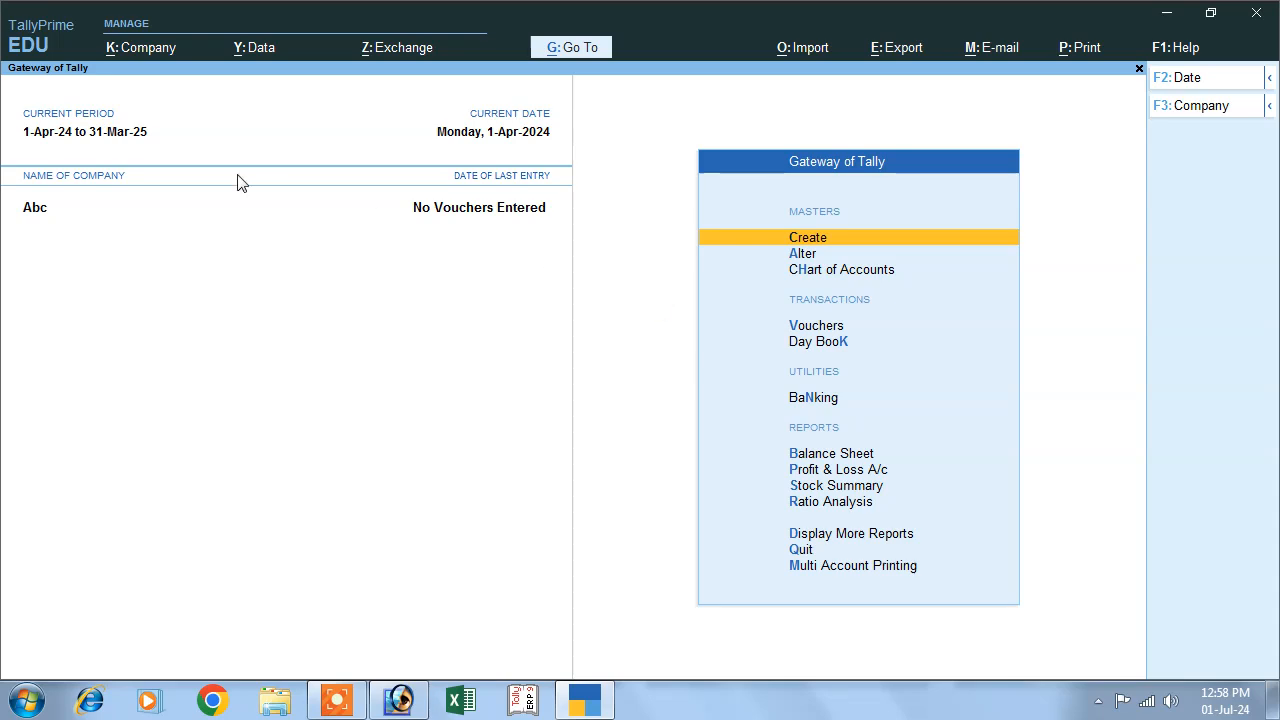
- Enable batches and the maintenance of expiry dates for batches in the company's inventory features
click(143, 55)
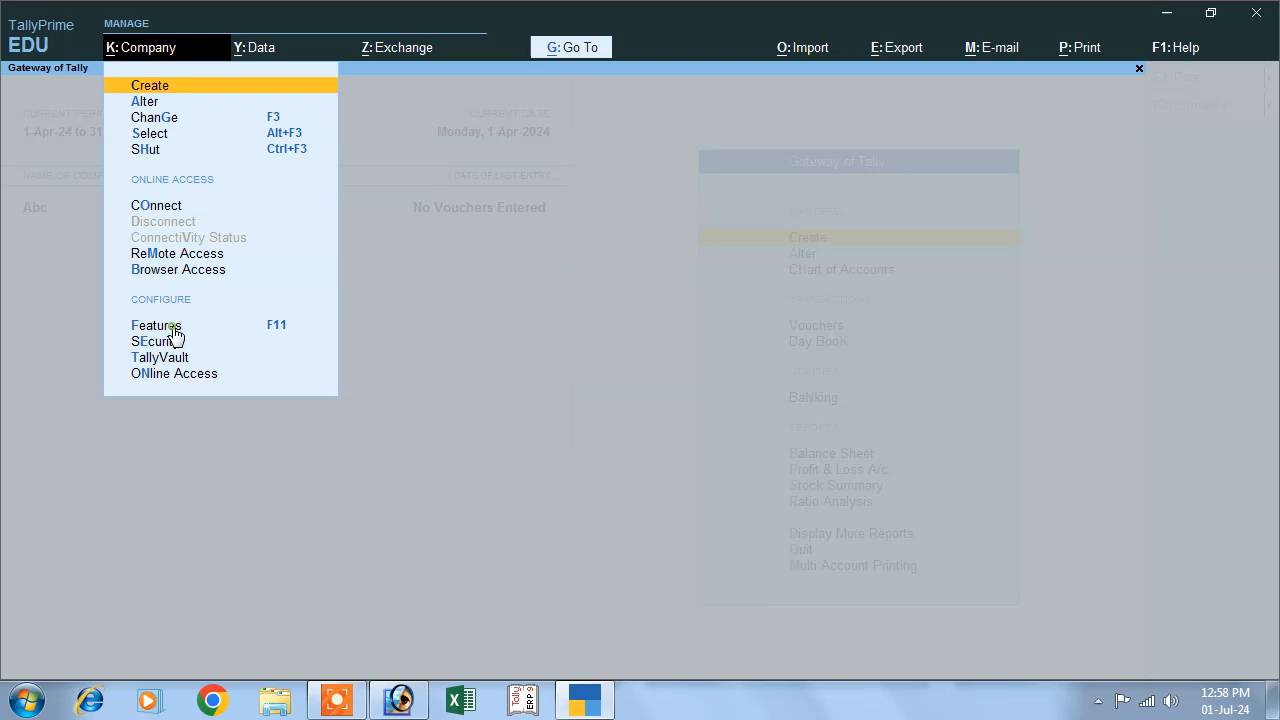
click(173, 331)
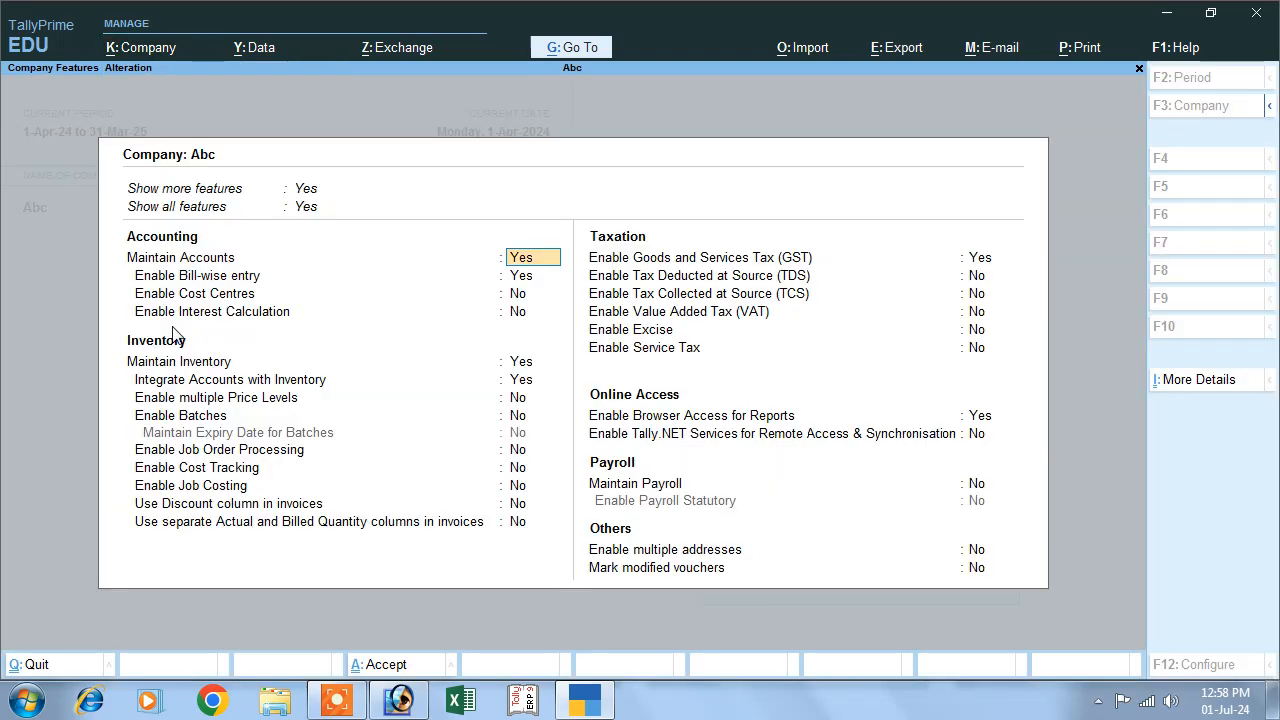
click(152, 400)
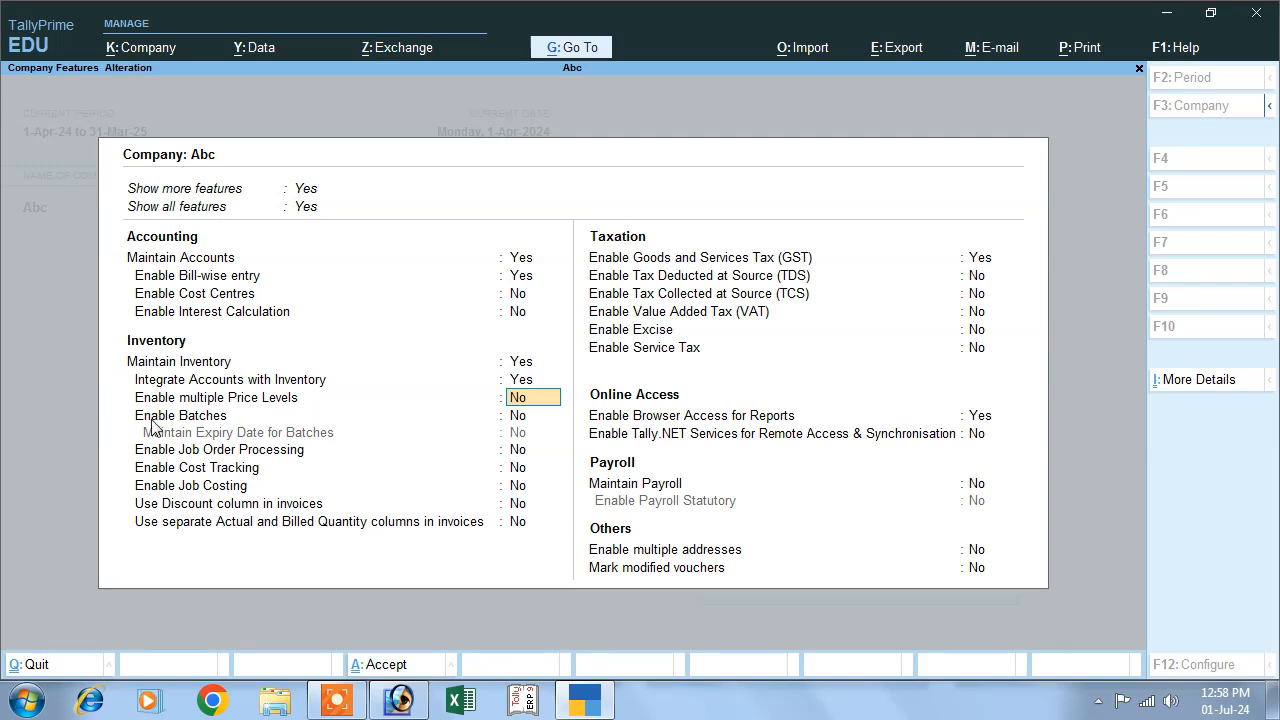
click(152, 420)
key(y)
key(Return)
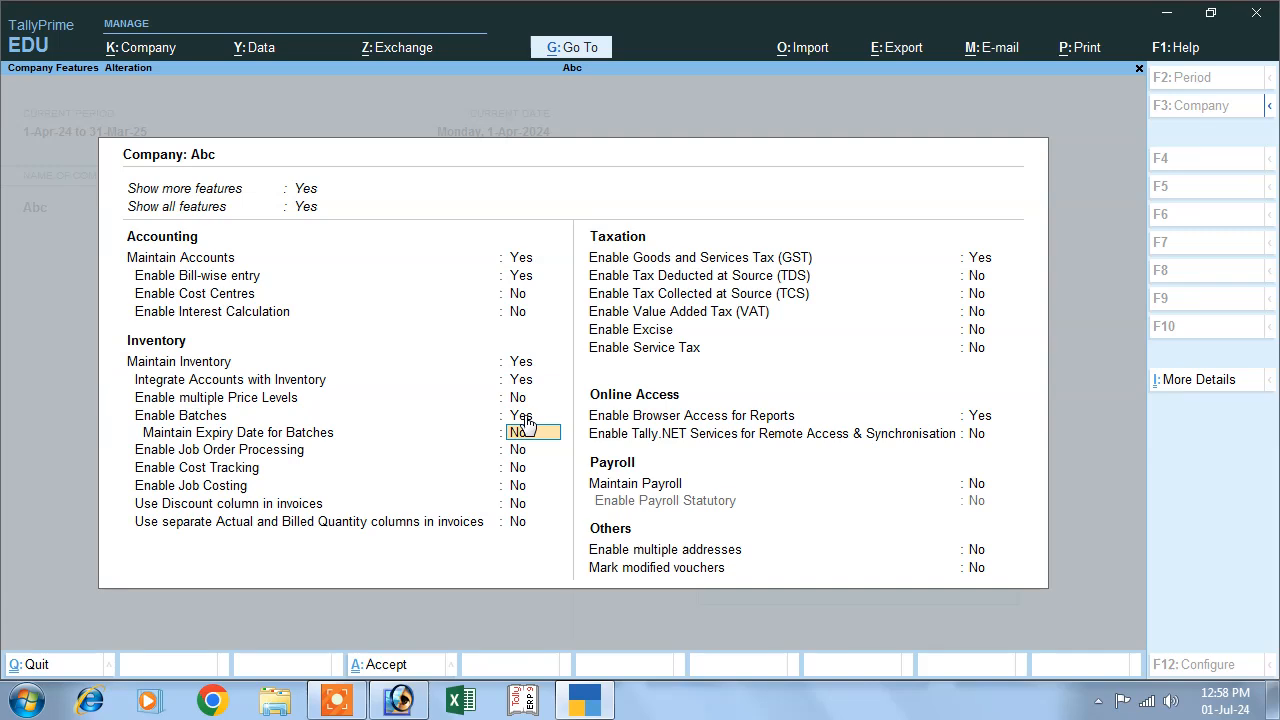
key(y)
key(Return)
key(Return)
key(Return)
key(Return)
key(Return)
key(Return)
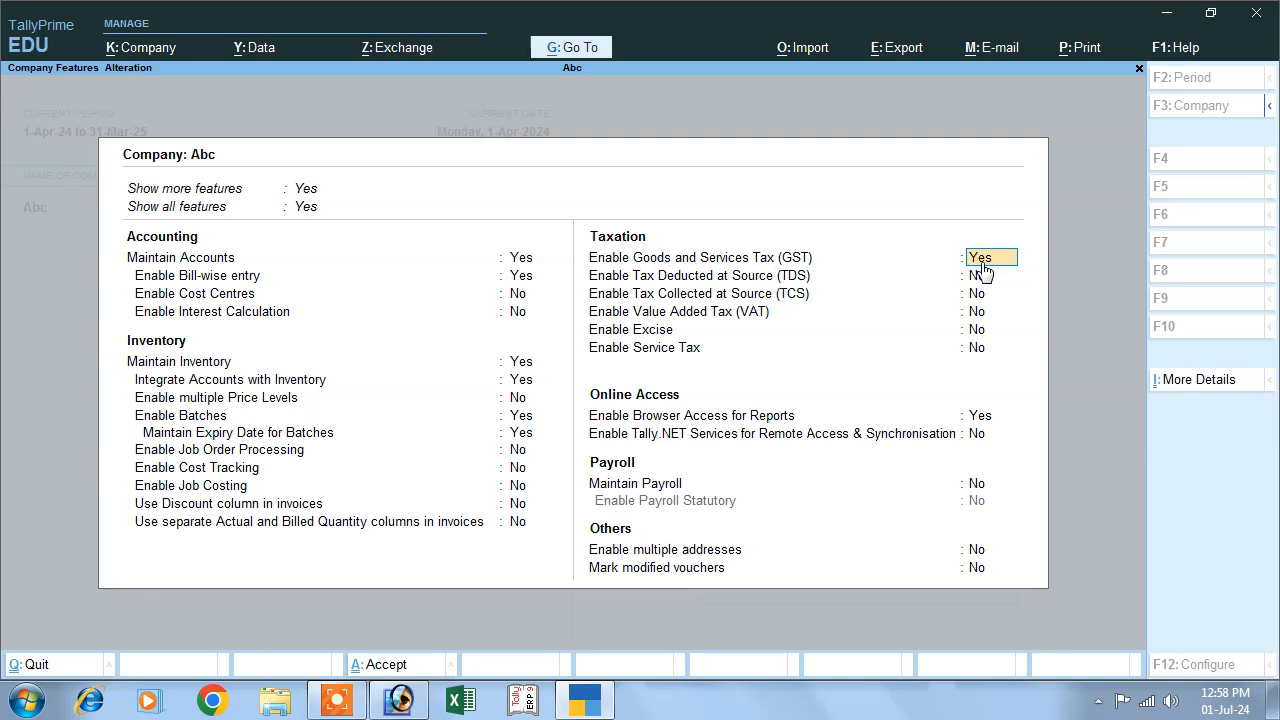
- Keep GST enabled and enter the company's GSTIN/UIN in its GST details, with registration type Regular
key(Return)
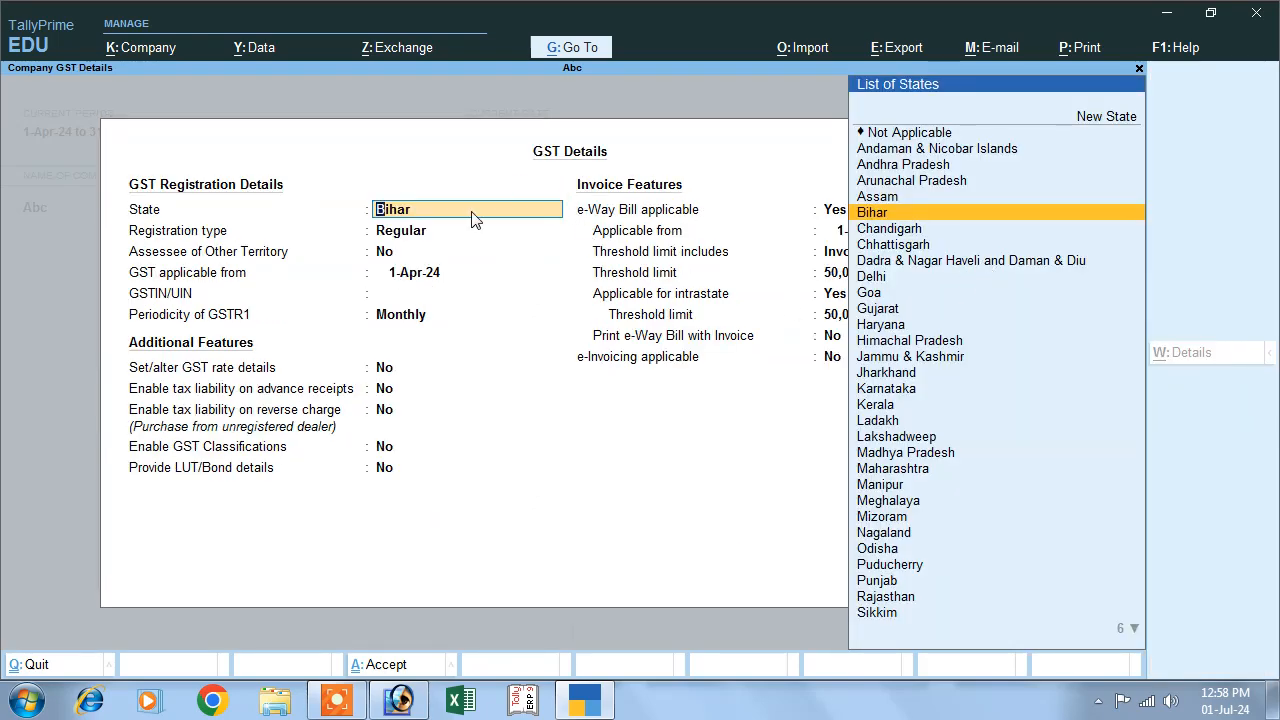
click(416, 232)
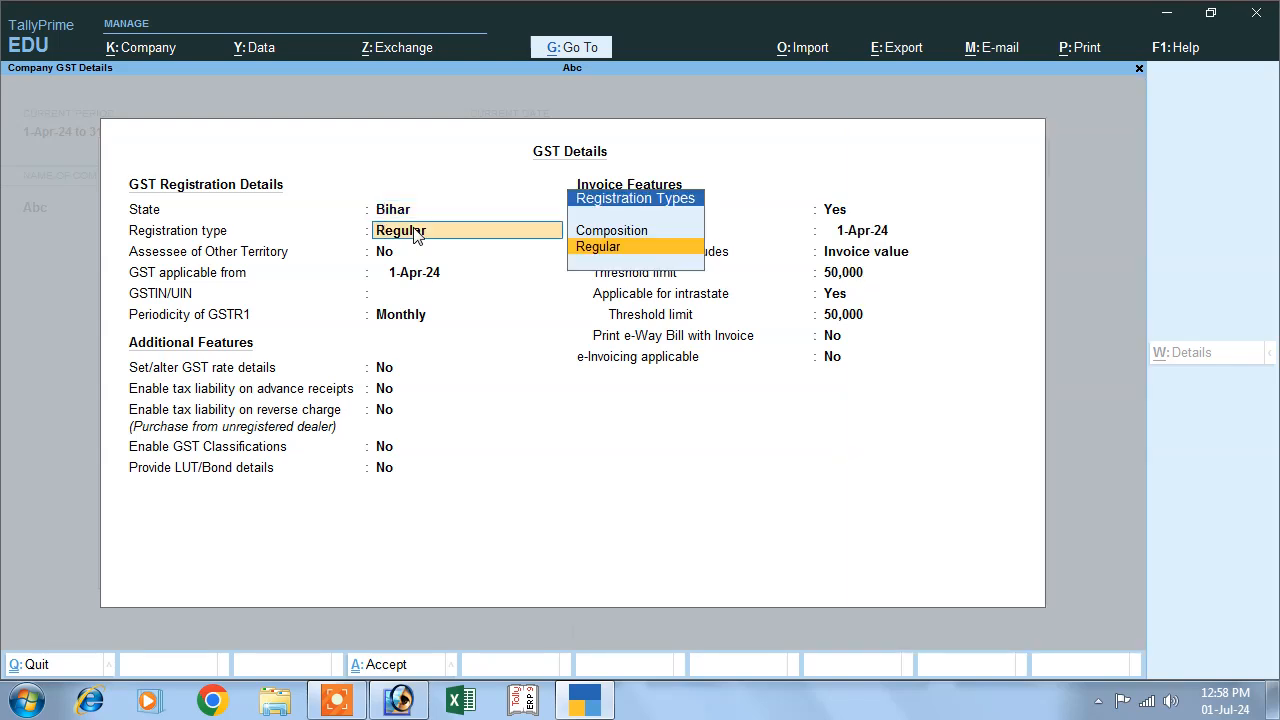
key(Return)
key(Return)
key(Return)
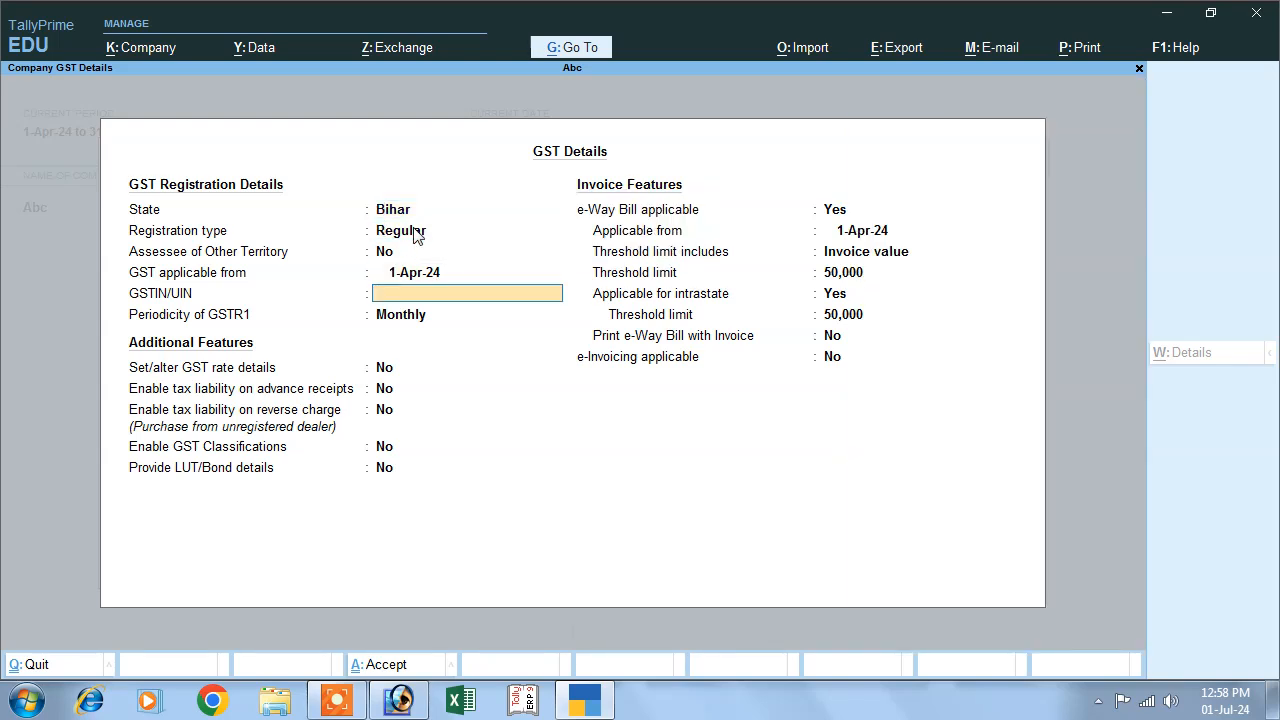
text(DSFDS4F56D4S)
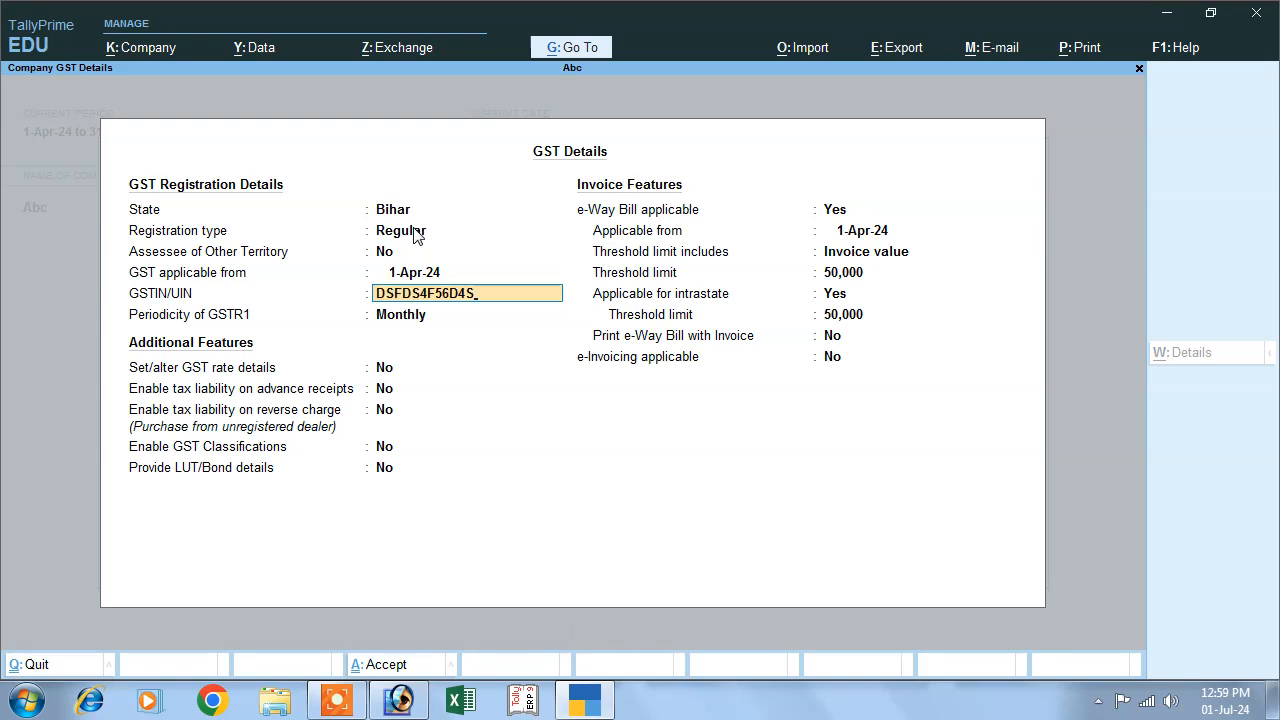
- Accept the remaining default GST details and save the company features
key(Return)
key(Return)
key(Return)
key(Return)
key(Return)
key(Return)
key(Return)
key(Return)
key(Return)
key(Return)
key(Return)
key(Return)
key(Return)
key(Return)
key(Return)
key(Return)
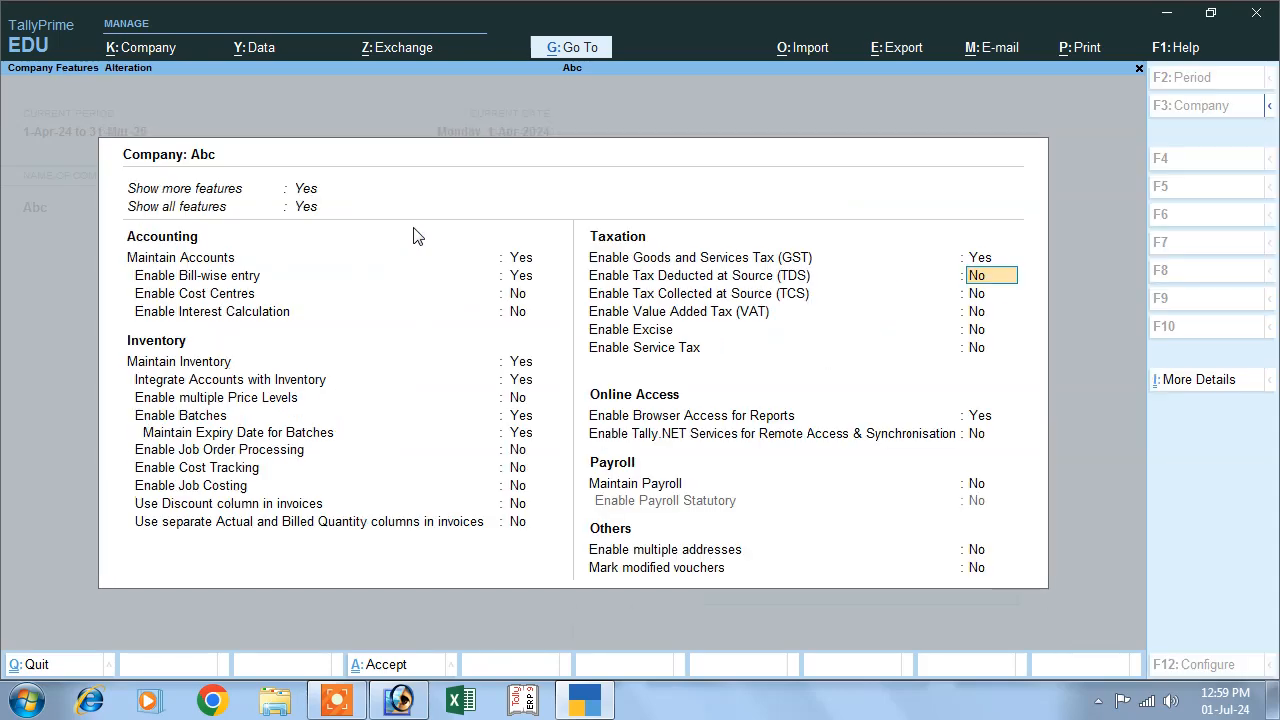
key(Return)
key(Return)
key(Return)
key(Return)
key(Return)
key(Return)
key(Return)
key(Return)
key(Return)
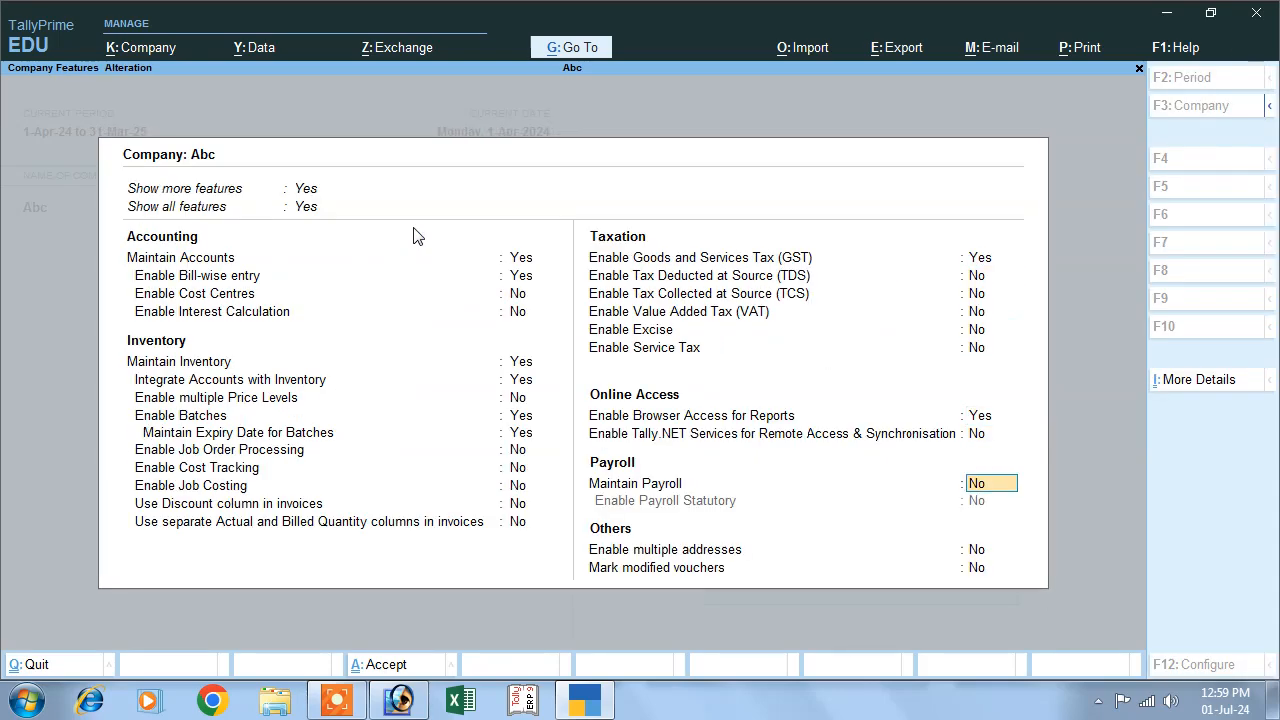
key(Return)
key(Return)
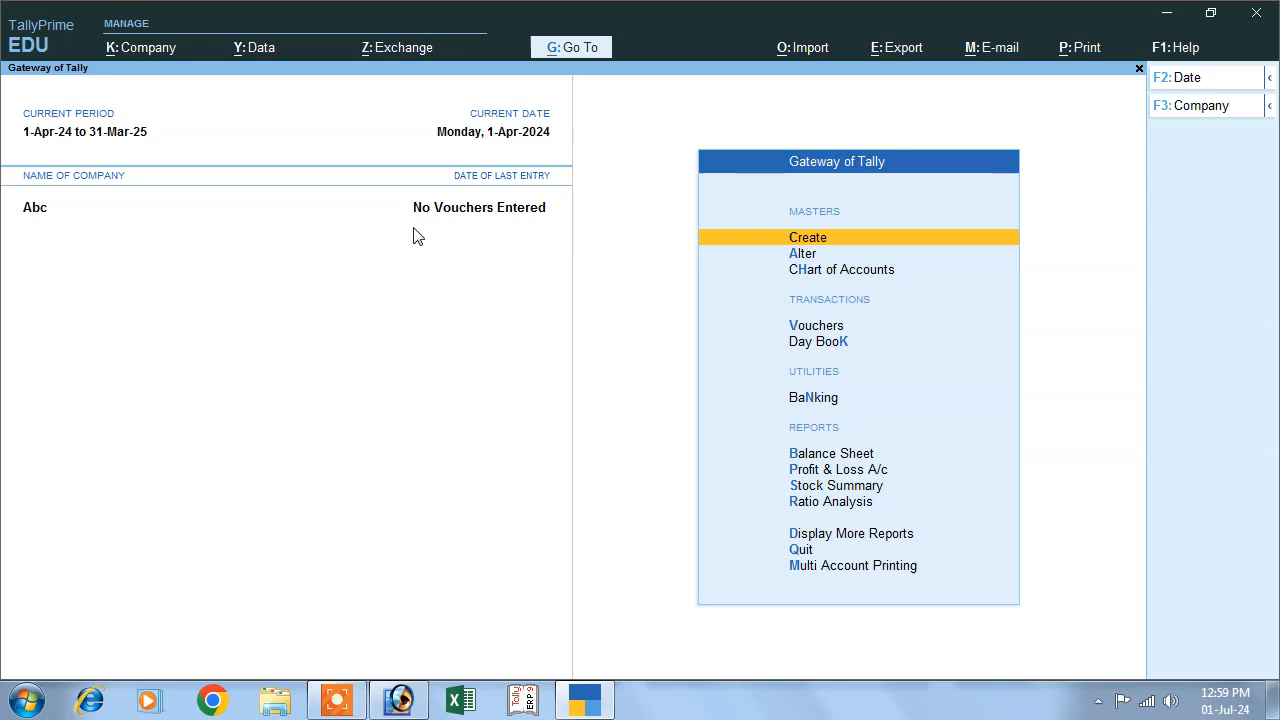
- Start a new ledger named Sales and place it under the Sales Accounts group
click(807, 241)
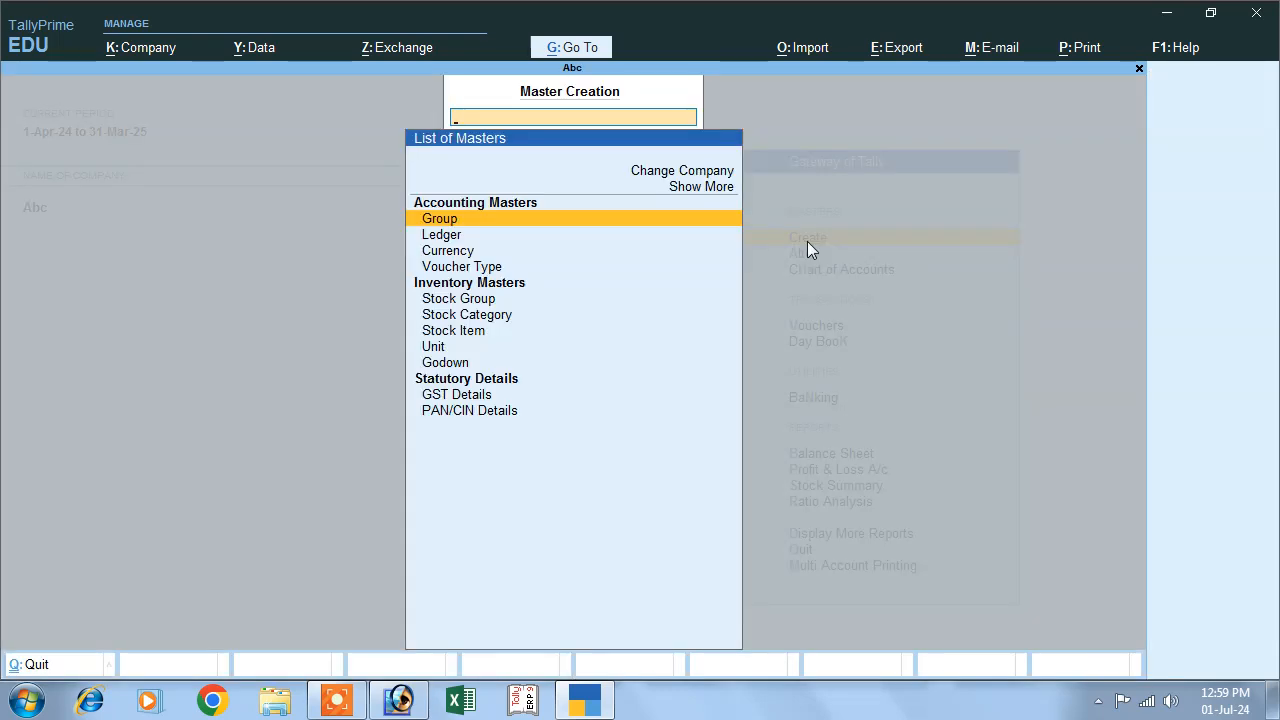
click(453, 242)
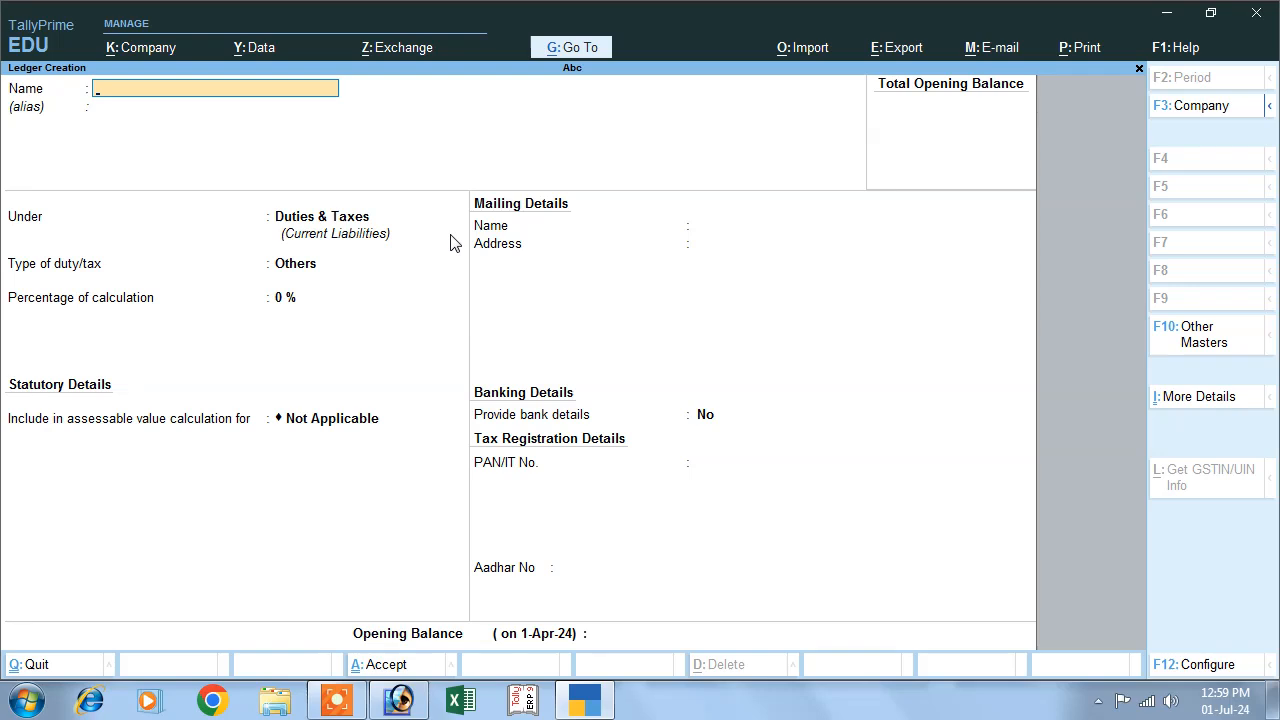
text(Sales)
key(Return)
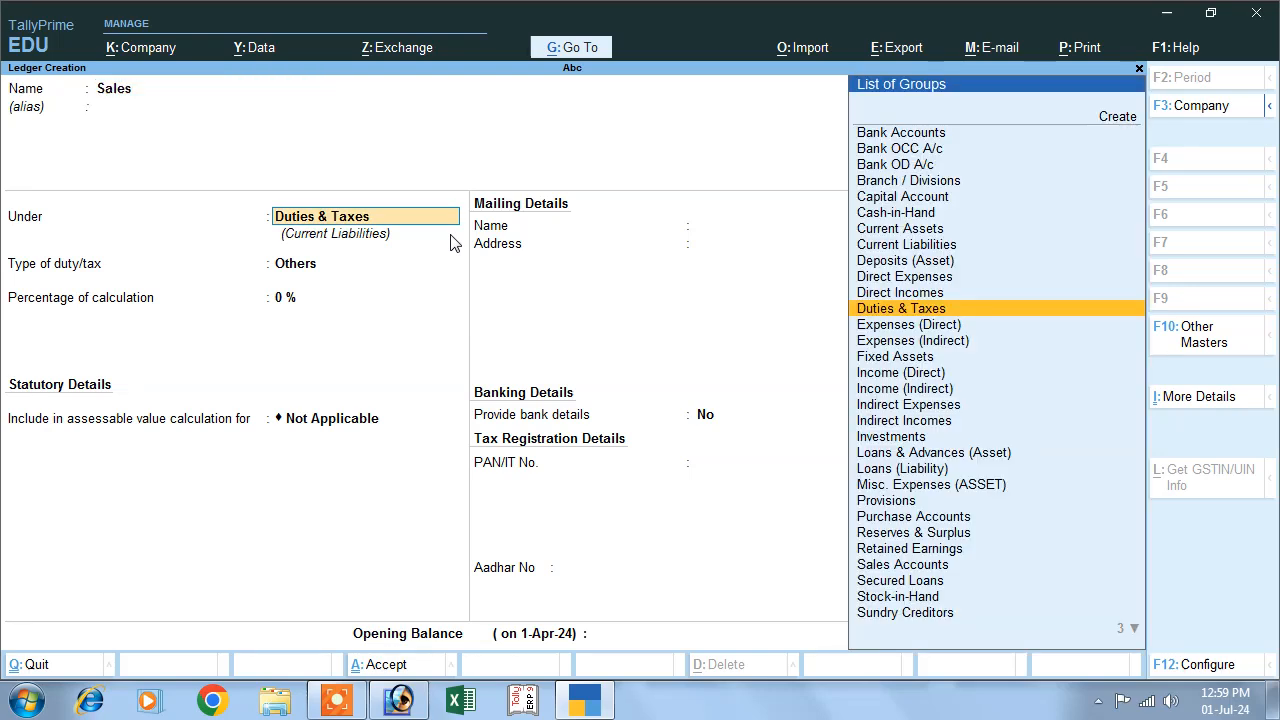
text(S)
key(Down)
key(Up)
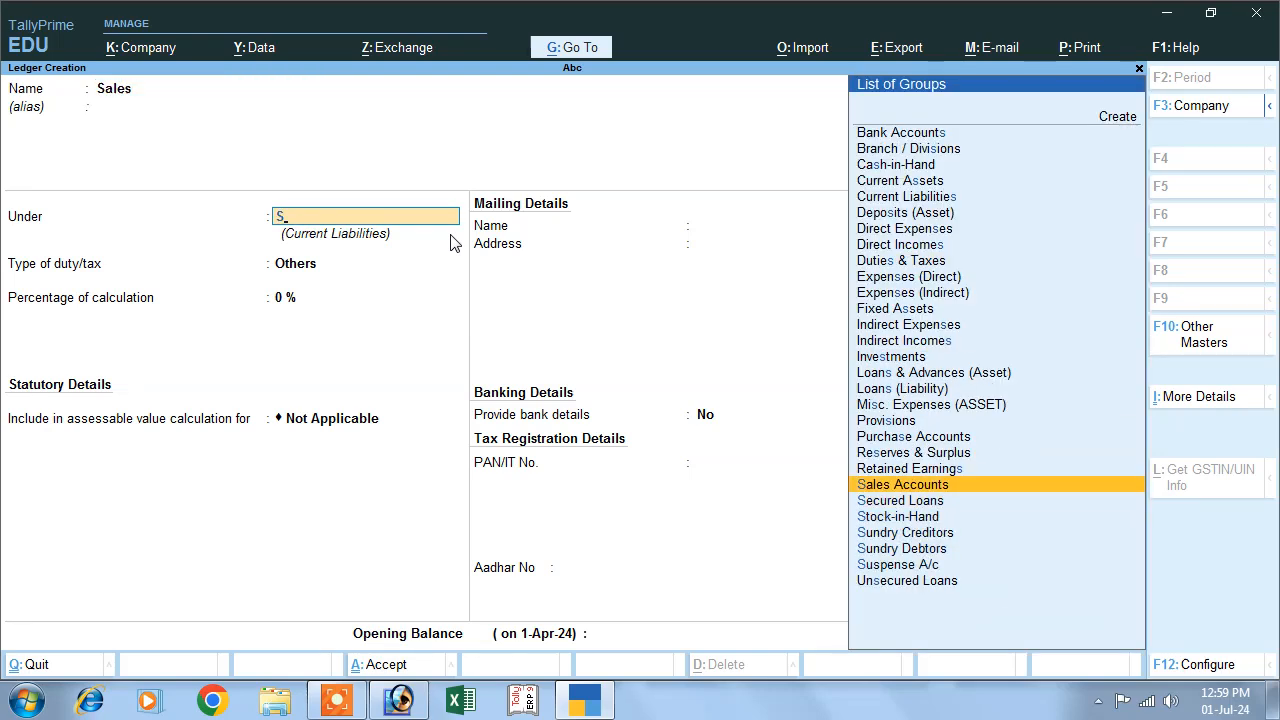
key(Return)
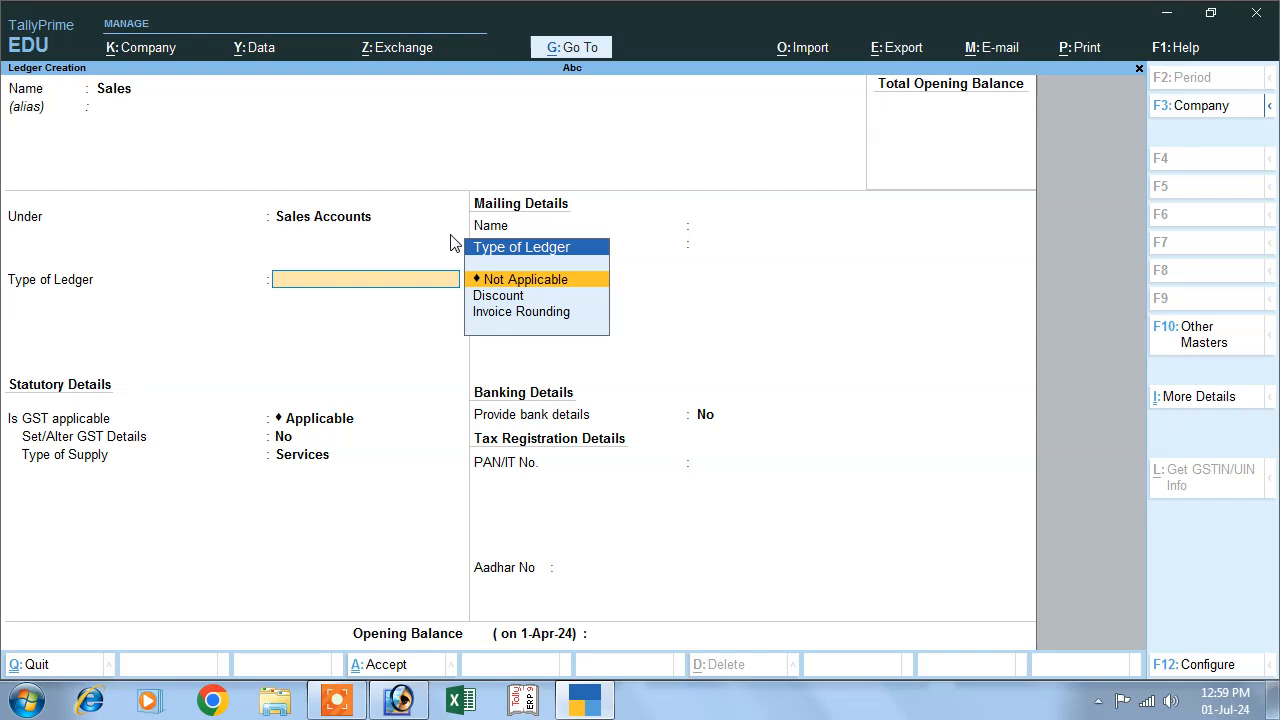
- Keep GST applicable for the Sales ledger, set its type of supply to Goods and save it
key(Return)
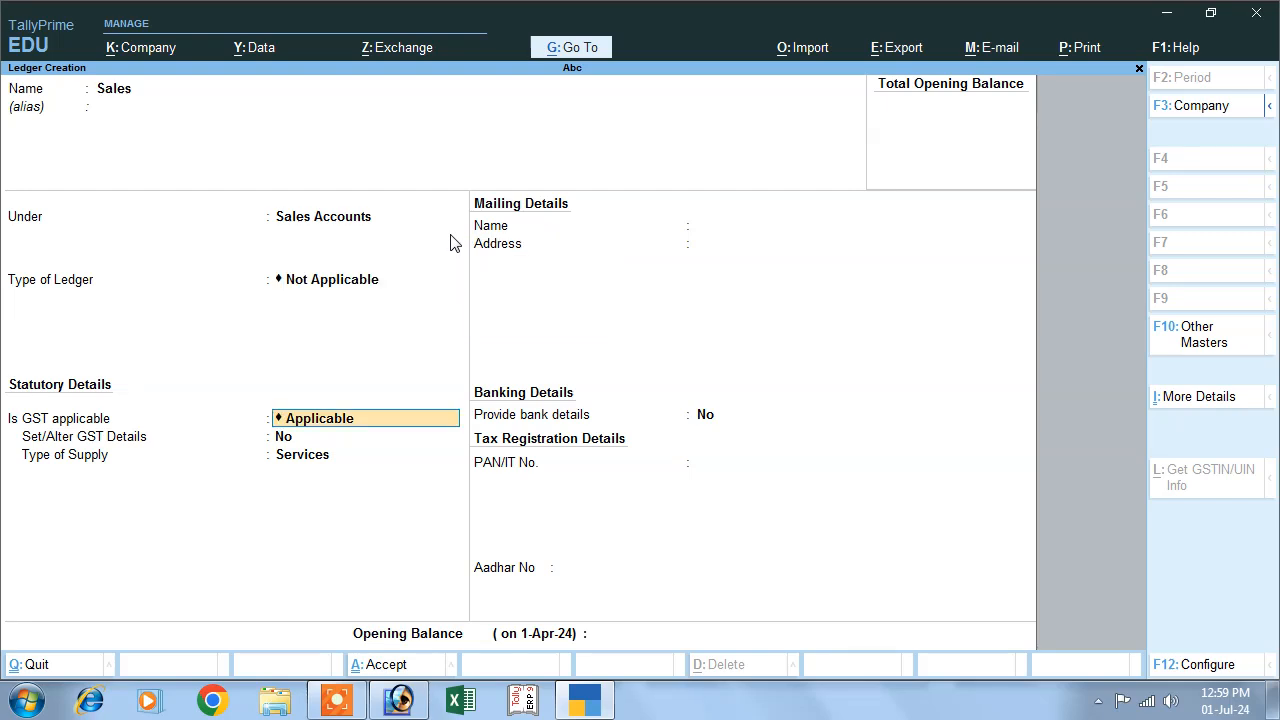
key(Return)
key(Return)
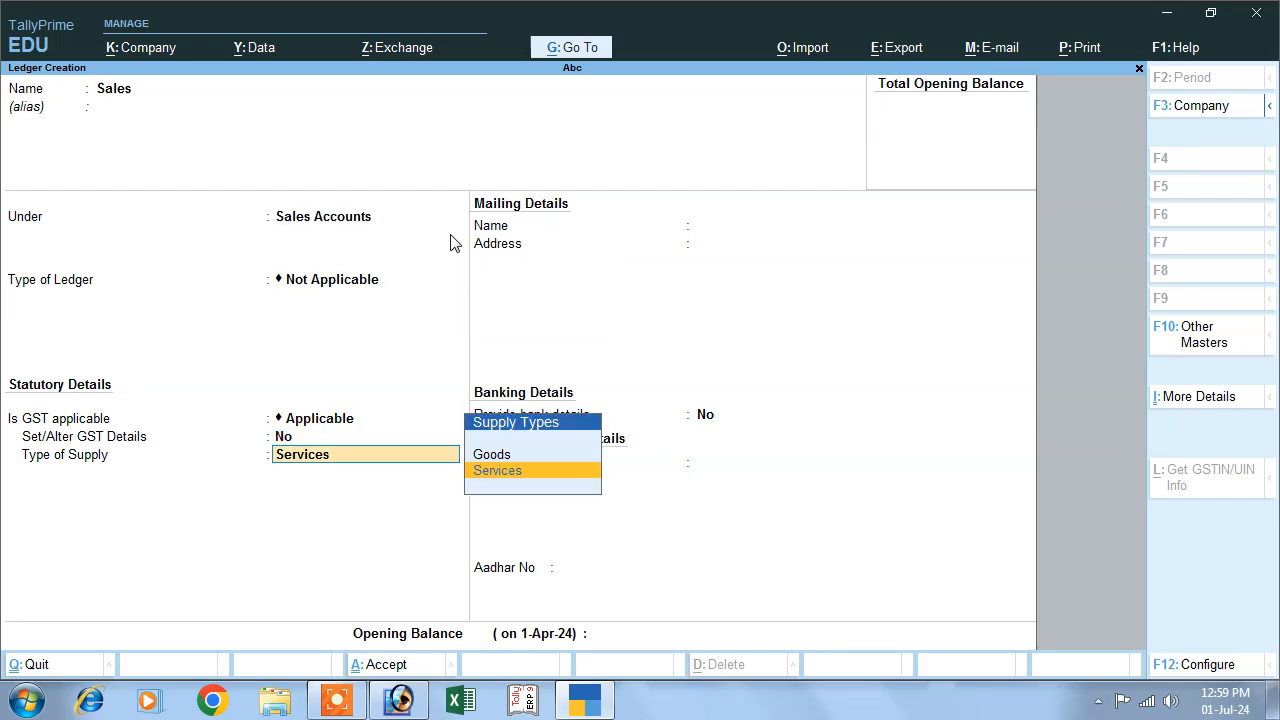
key(Up)
key(Return)
key(Return)
key(Return)
- Start a ledger named Purchase under Purchase Accounts, with type of ledger Not Applicable
key(Return)
key(y)
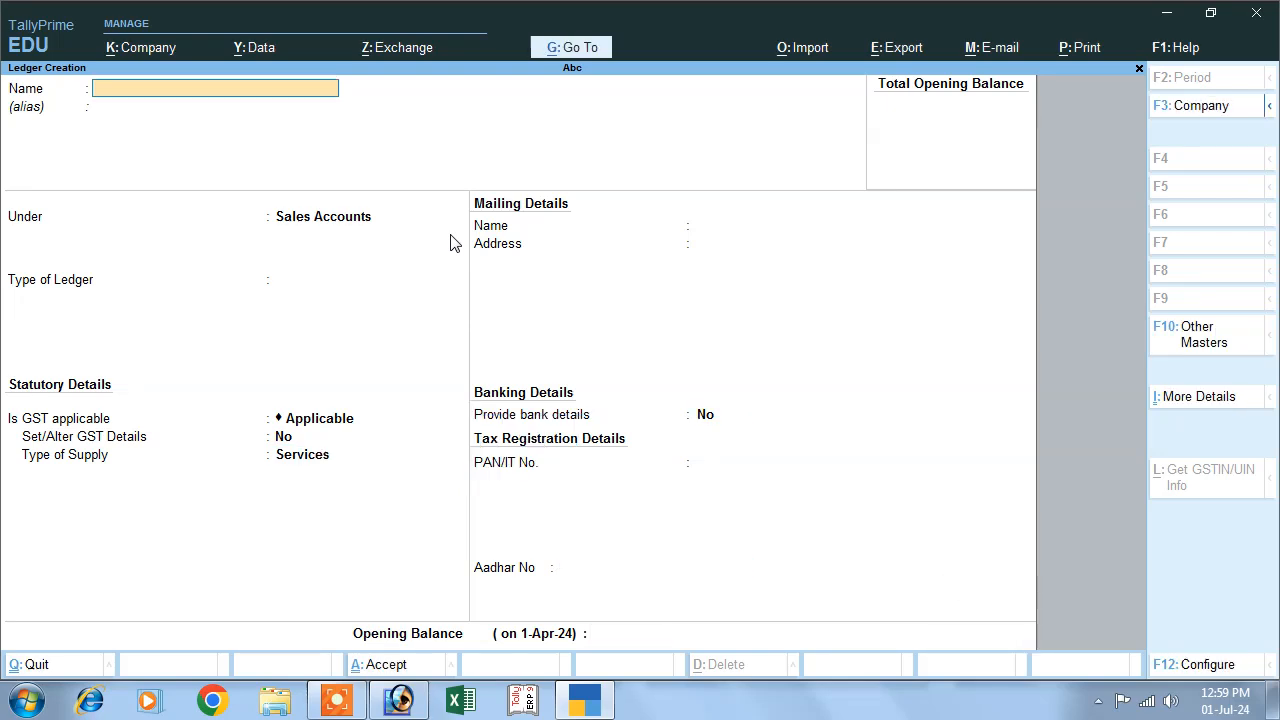
text(Purchase)
key(Return)
key(Return)
text(P)
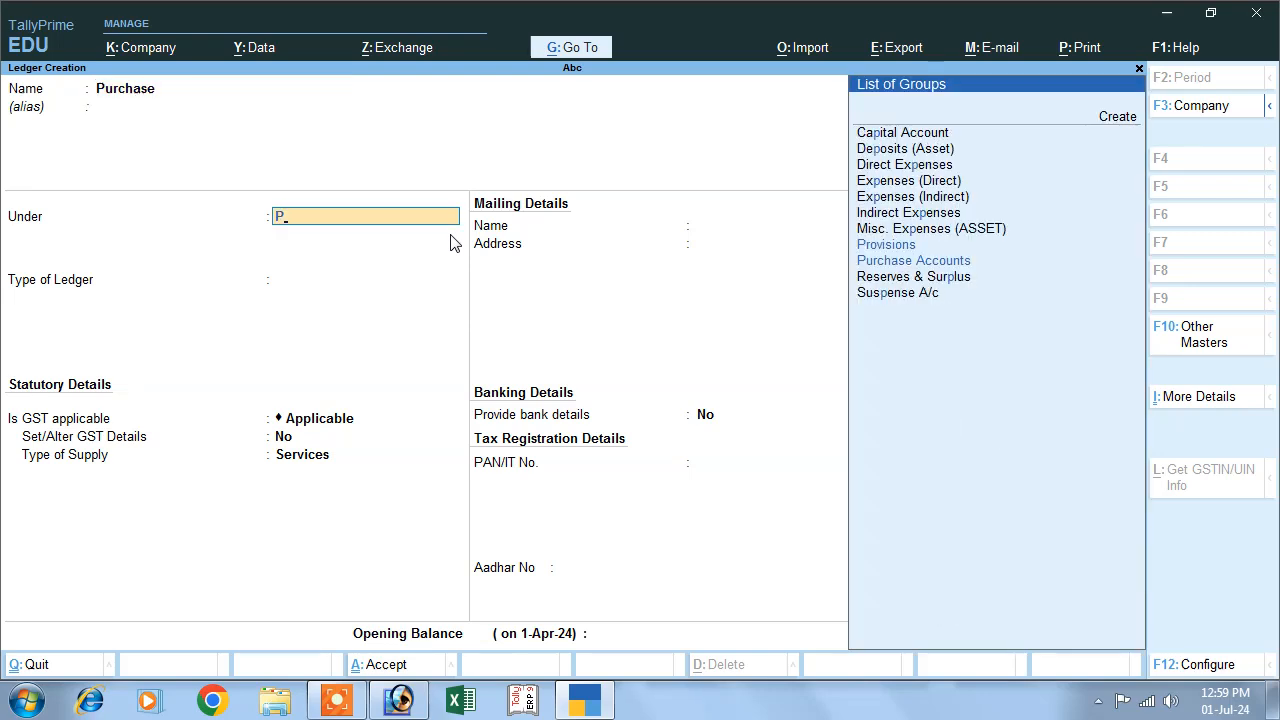
key(Down)
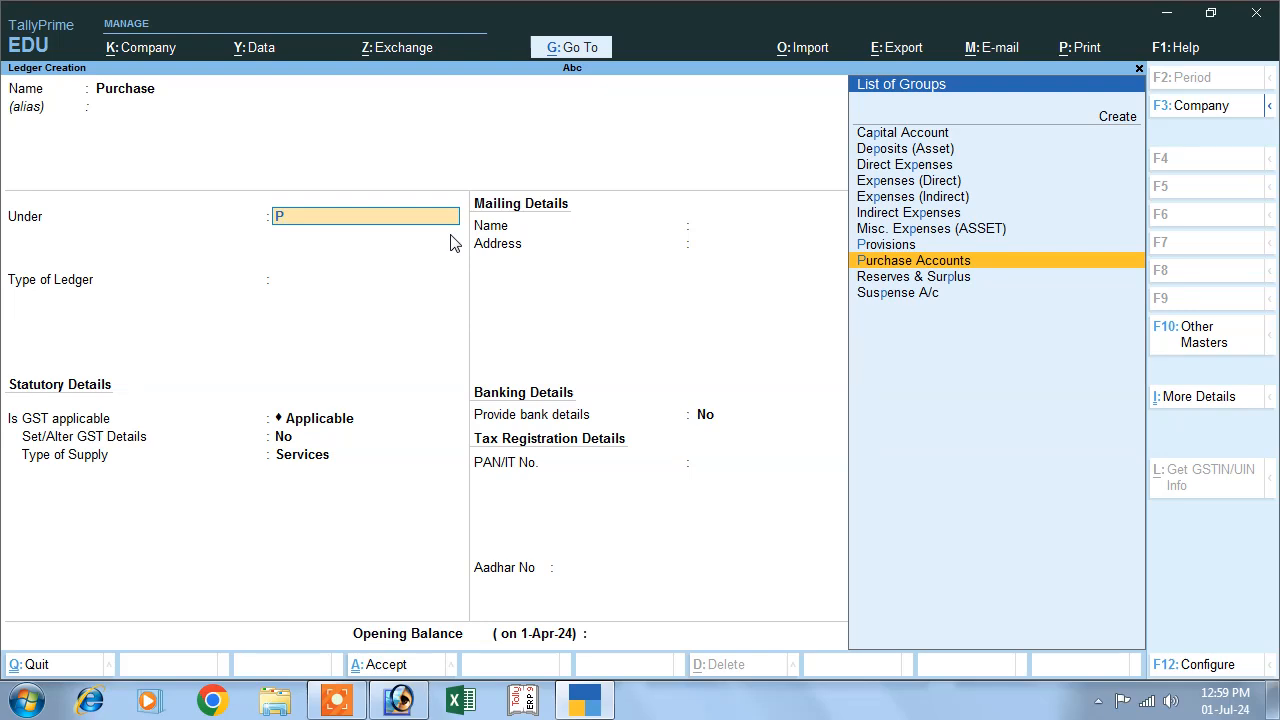
key(Return)
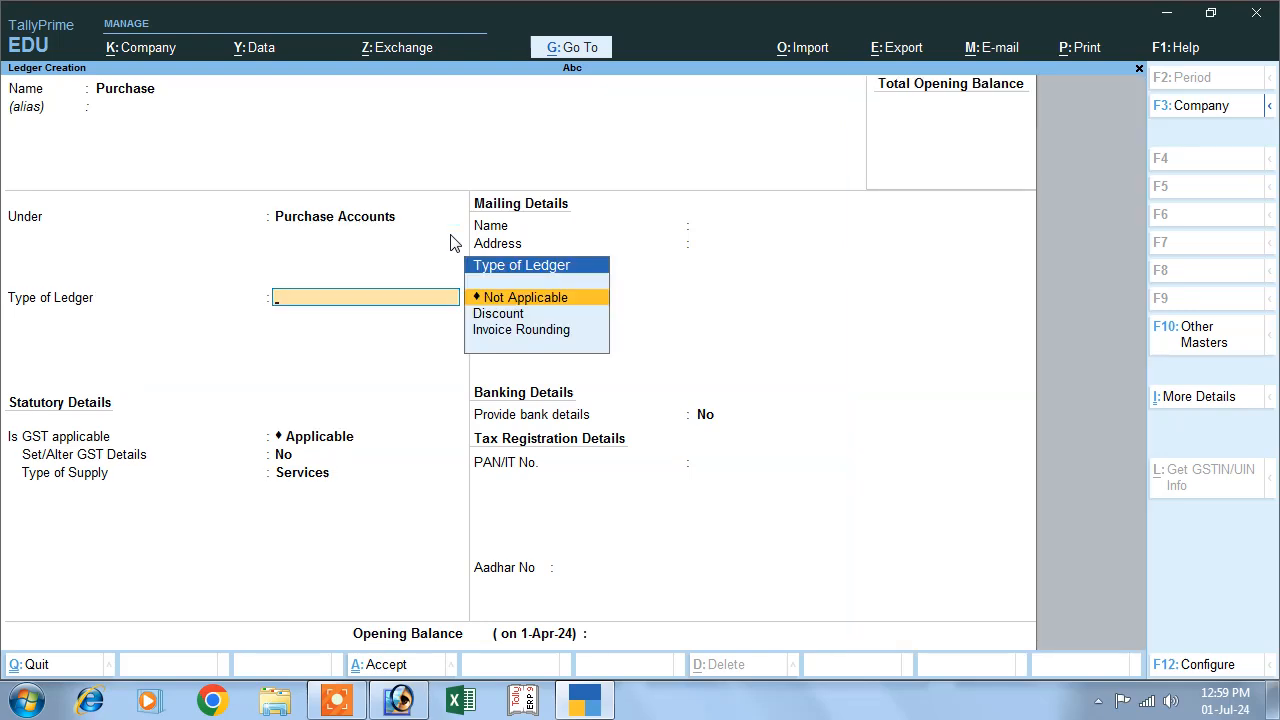
key(Return)
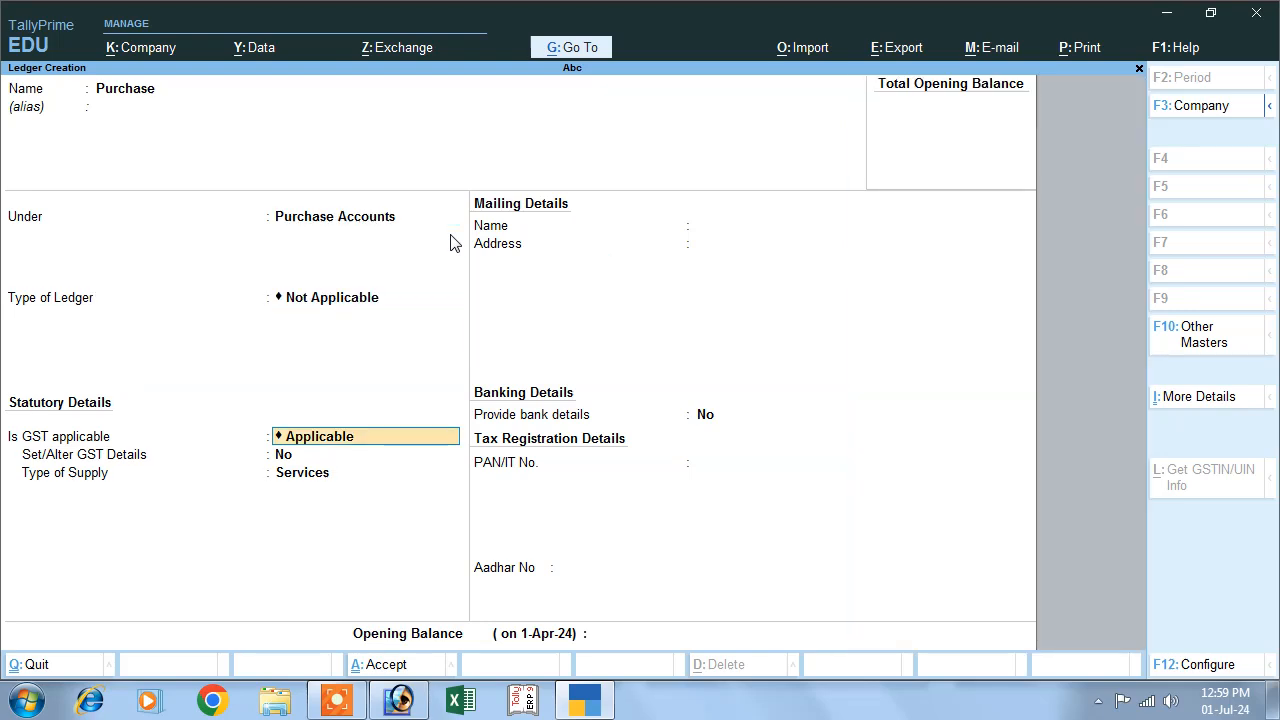
- Keep GST applicable for the Purchase ledger, set its type of supply to Goods and save it
key(Return)
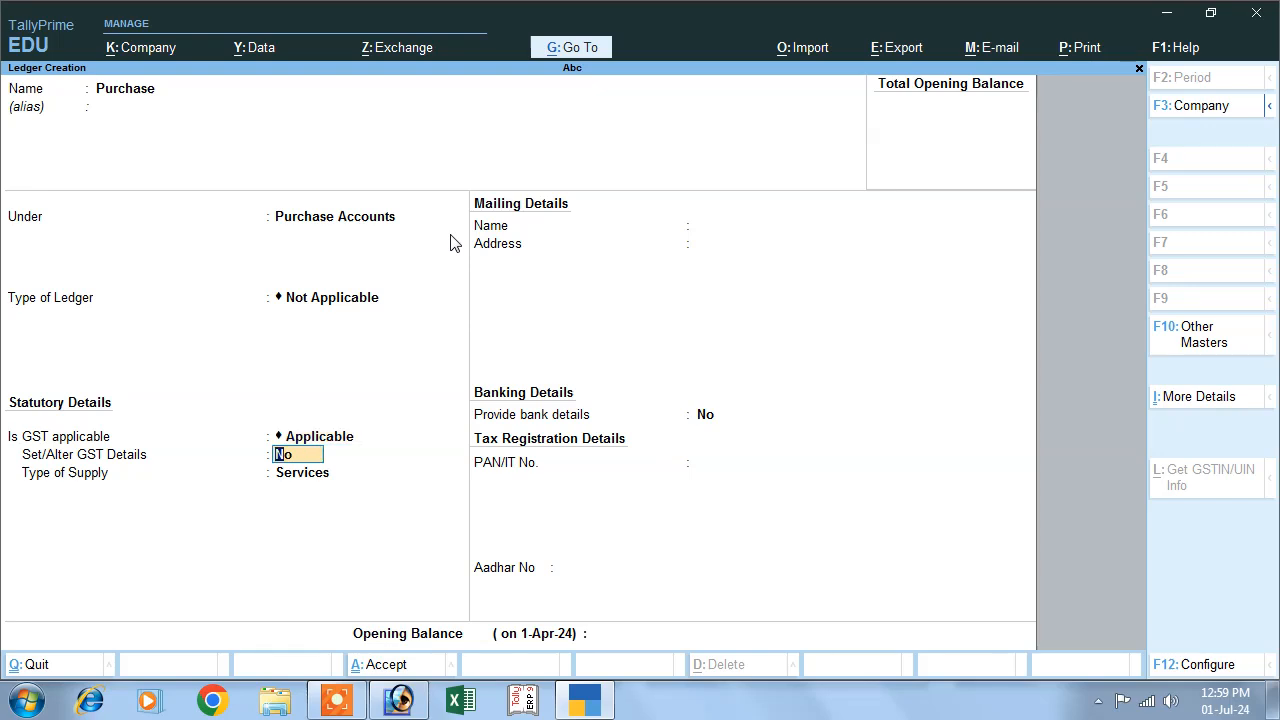
key(Return)
key(Up)
key(Return)
key(Return)
key(Return)
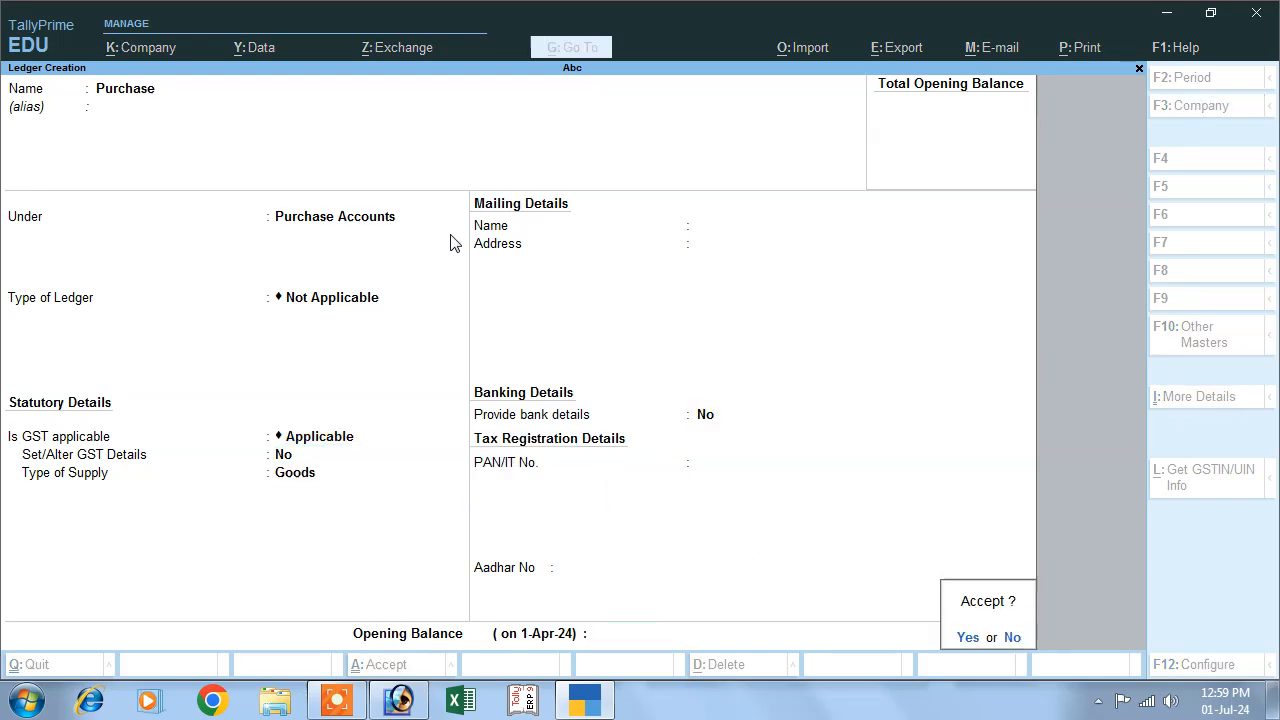
key(Return)
- Start a ledger with the supplier's name and place it under the Sundry Creditors group
text(Raj)
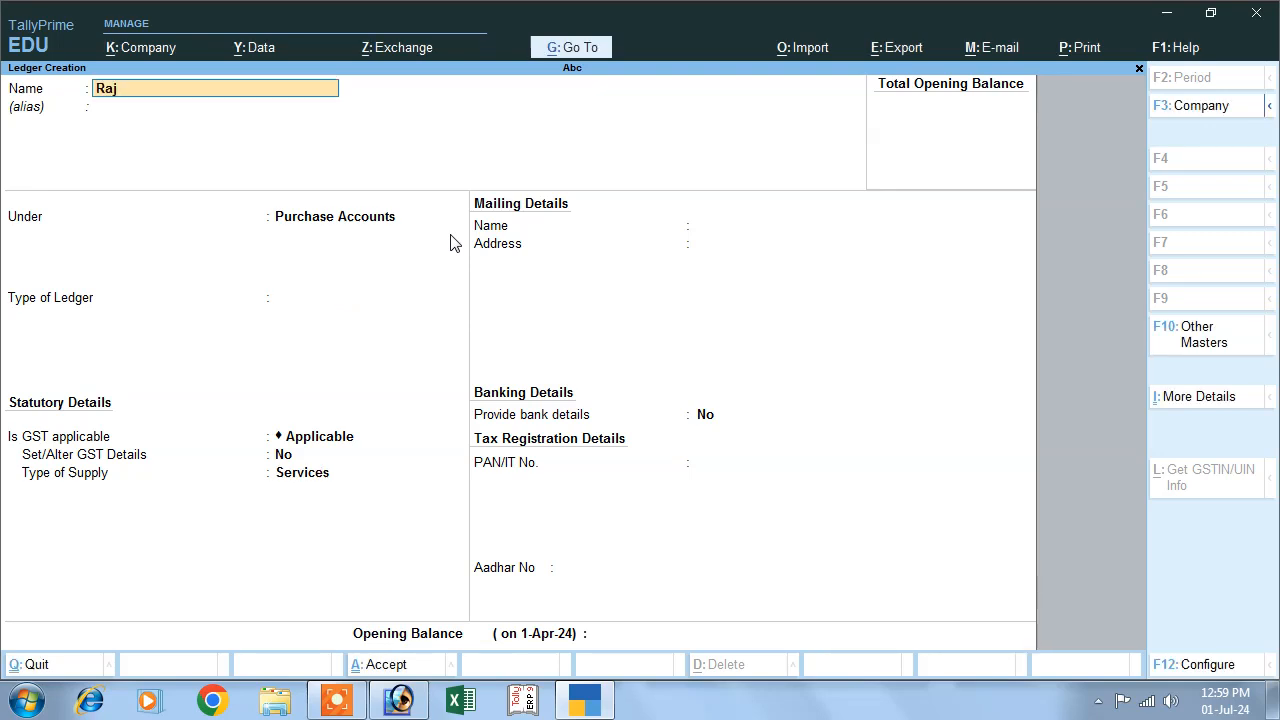
key(Return)
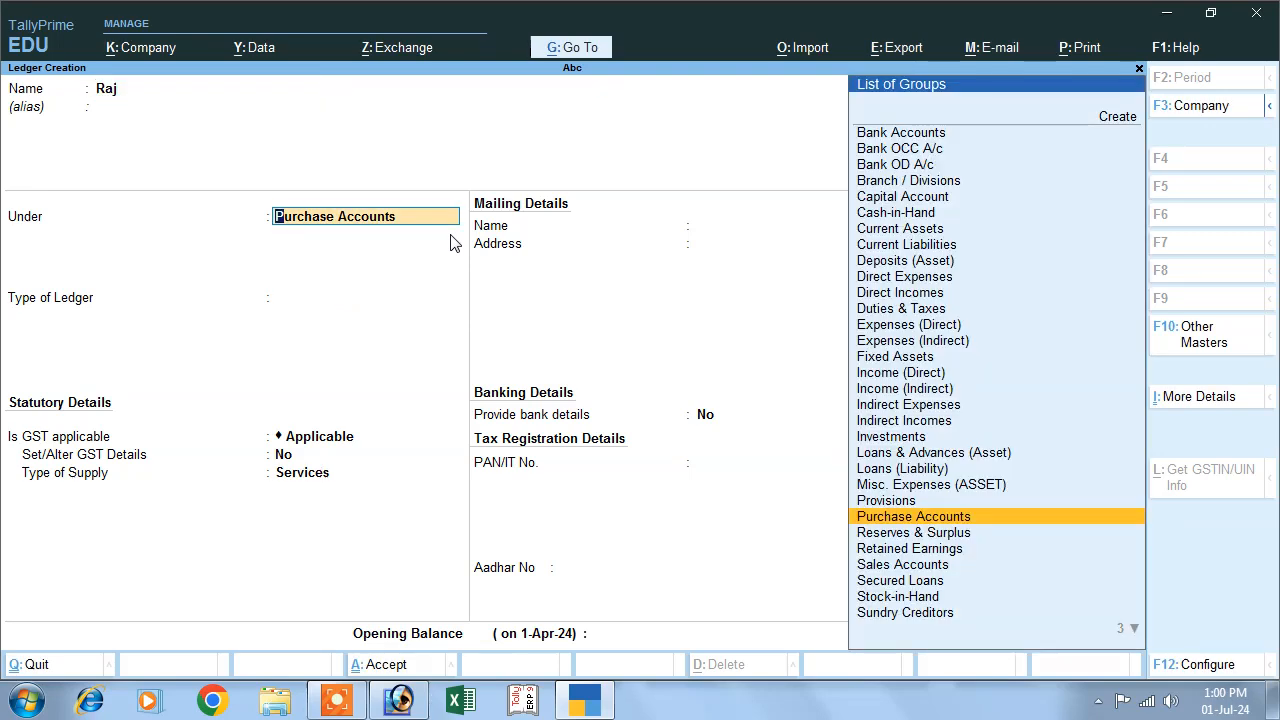
text(Su)
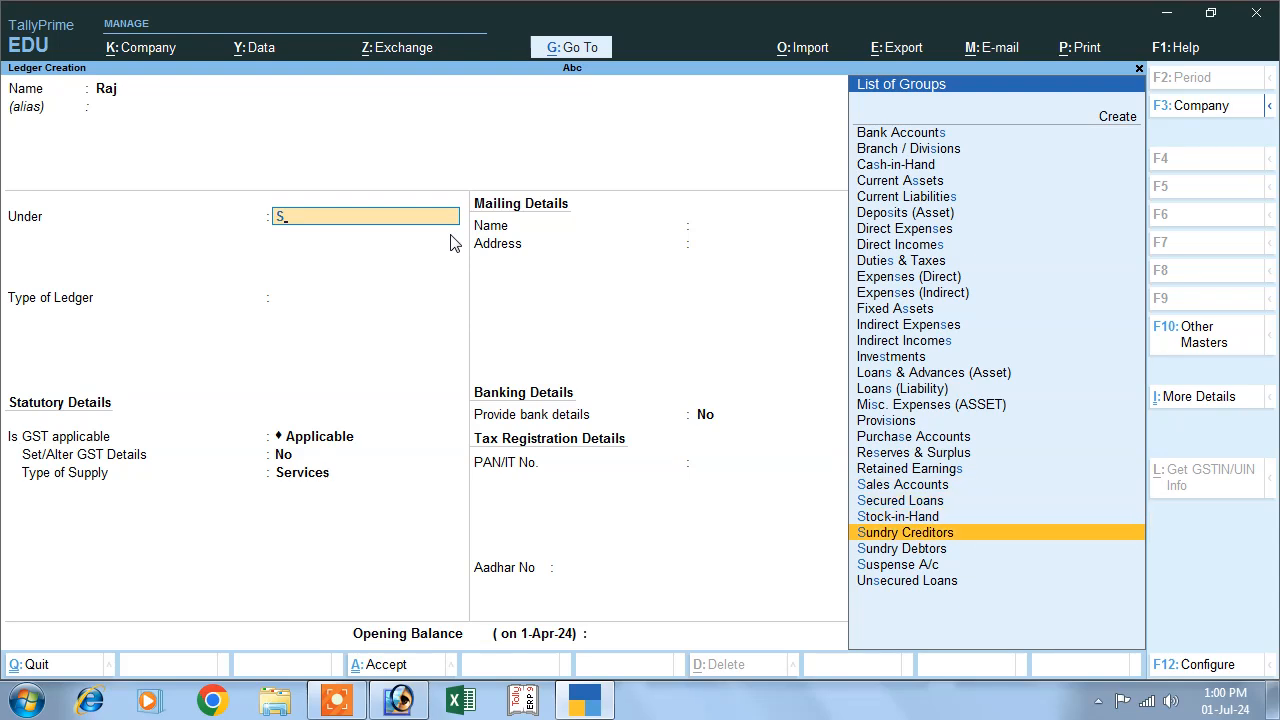
key(Return)
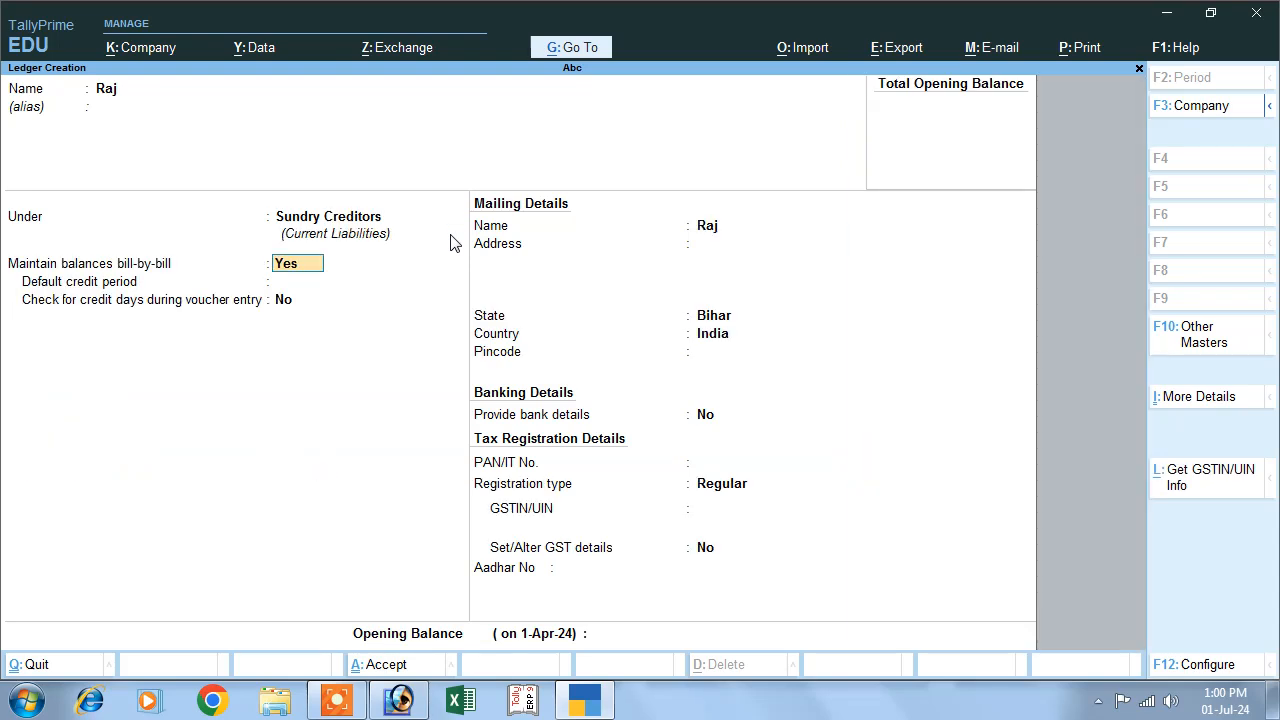
- Turn off bill-by-bill balances for the supplier's ledger, keep its remaining details as they are and save it
text(n)
key(Return)
key(Return)
key(Return)
key(Return)
key(Return)
key(Return)
key(Return)
key(Return)
key(Return)
key(Return)
key(Return)
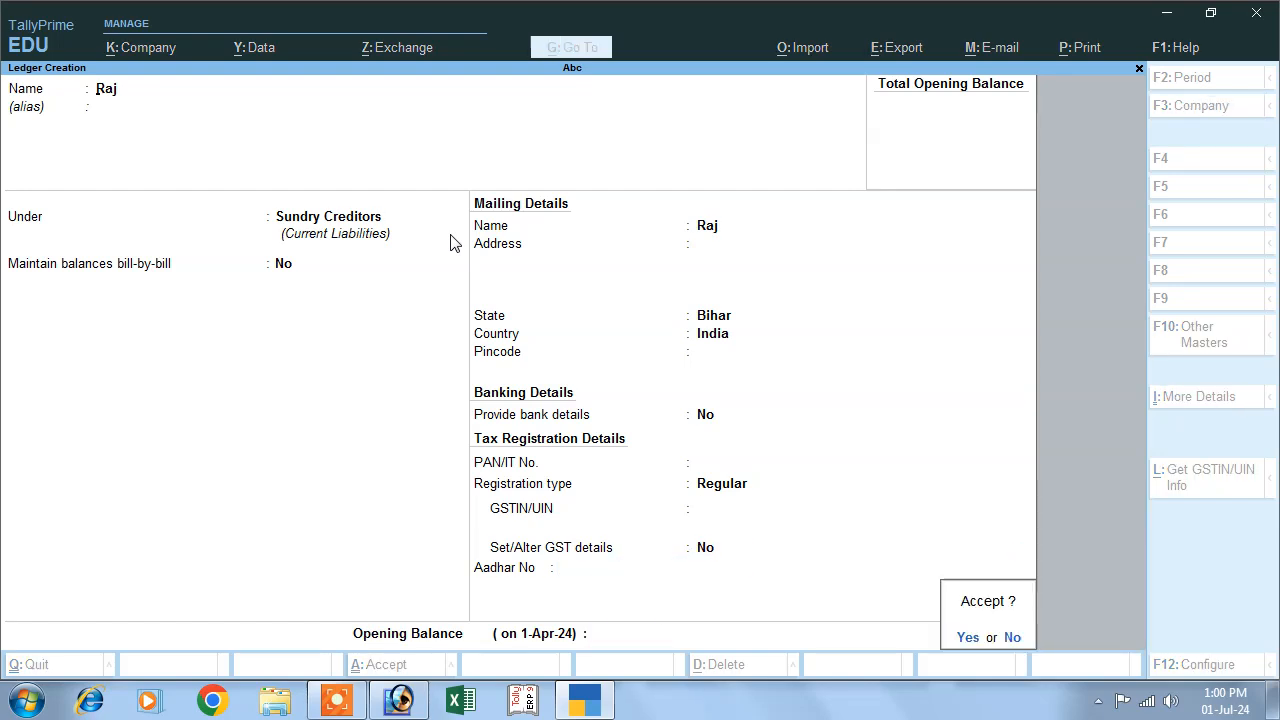
key(Return)
- Start a ledger named Cgst and place it under the Duties & Taxes group
text(Cgs)
key(Return)
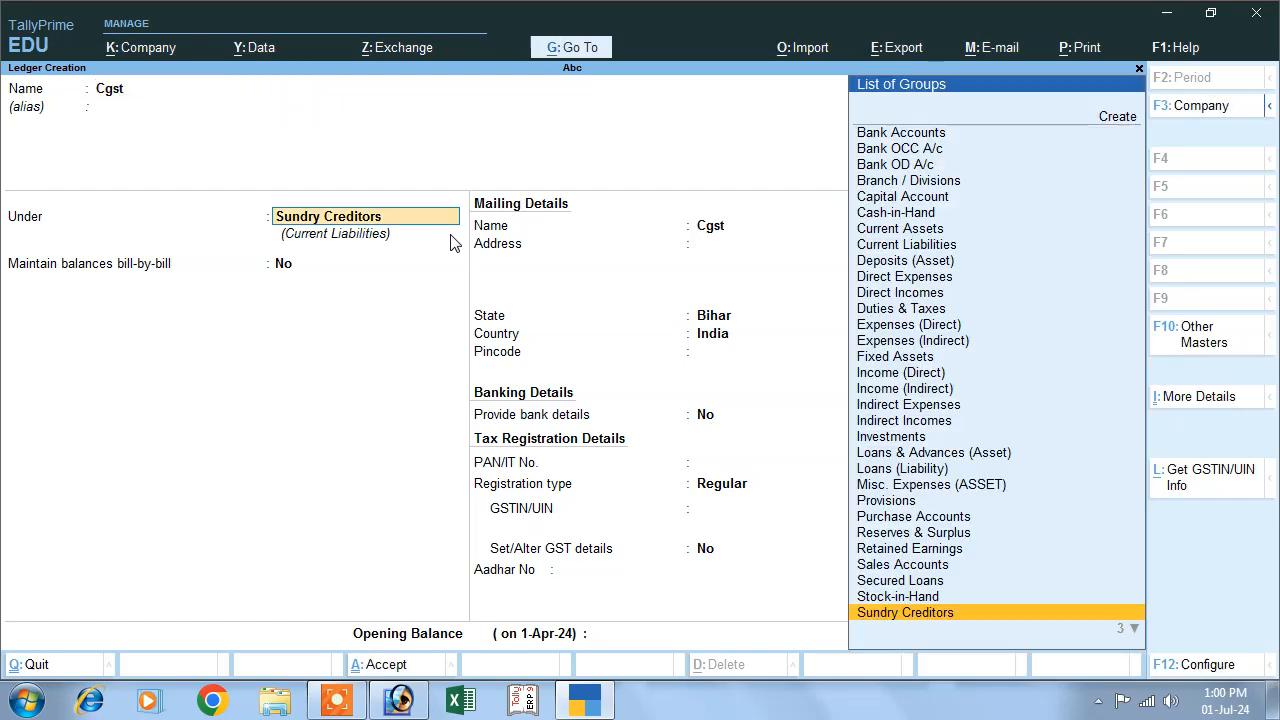
text(D)
key(Down)
key(Down)
key(Down)
key(Return)
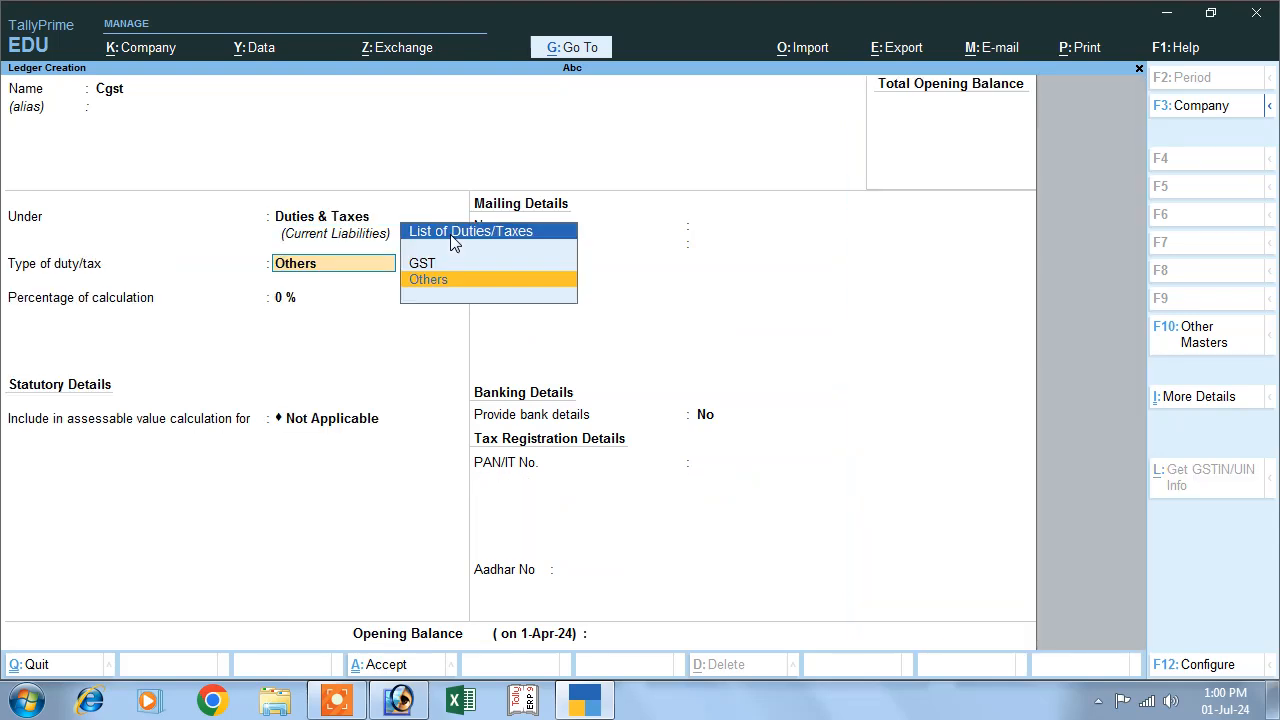
- Set the Cgst ledger to duty type GST, tax type Central Tax, 6 % and rounding Not Applicable, and save it
key(Up)
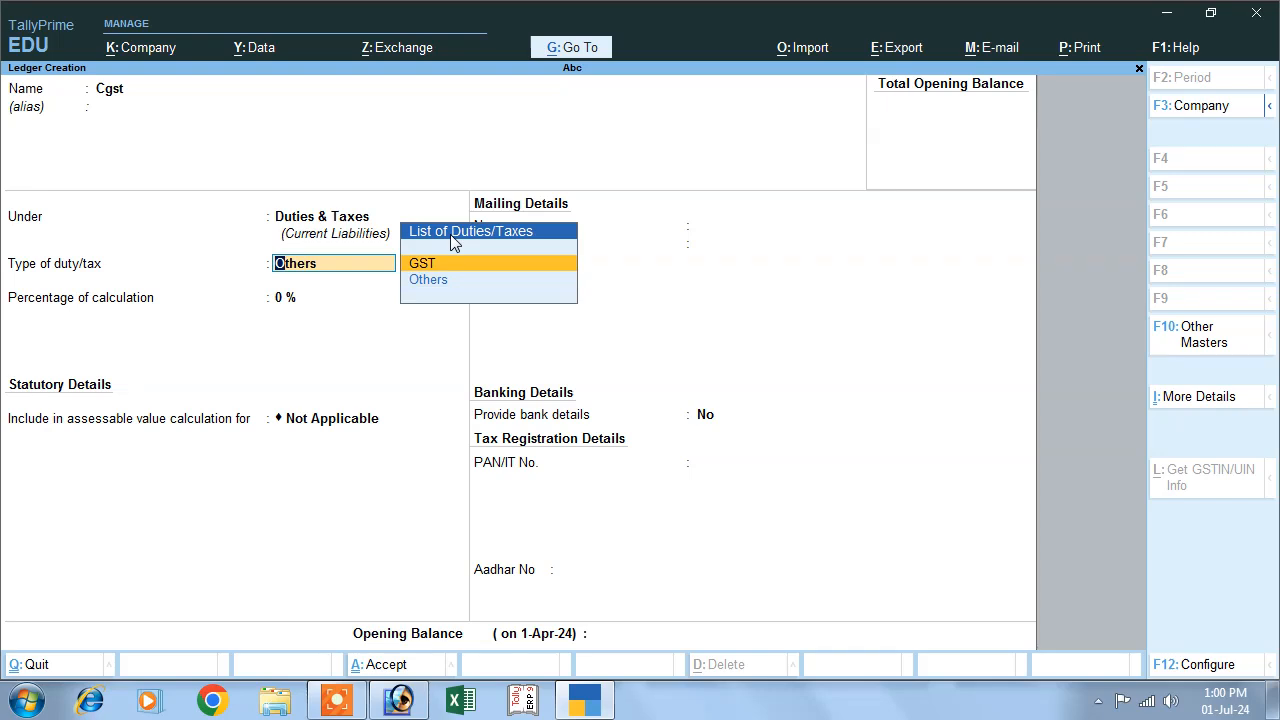
key(Return)
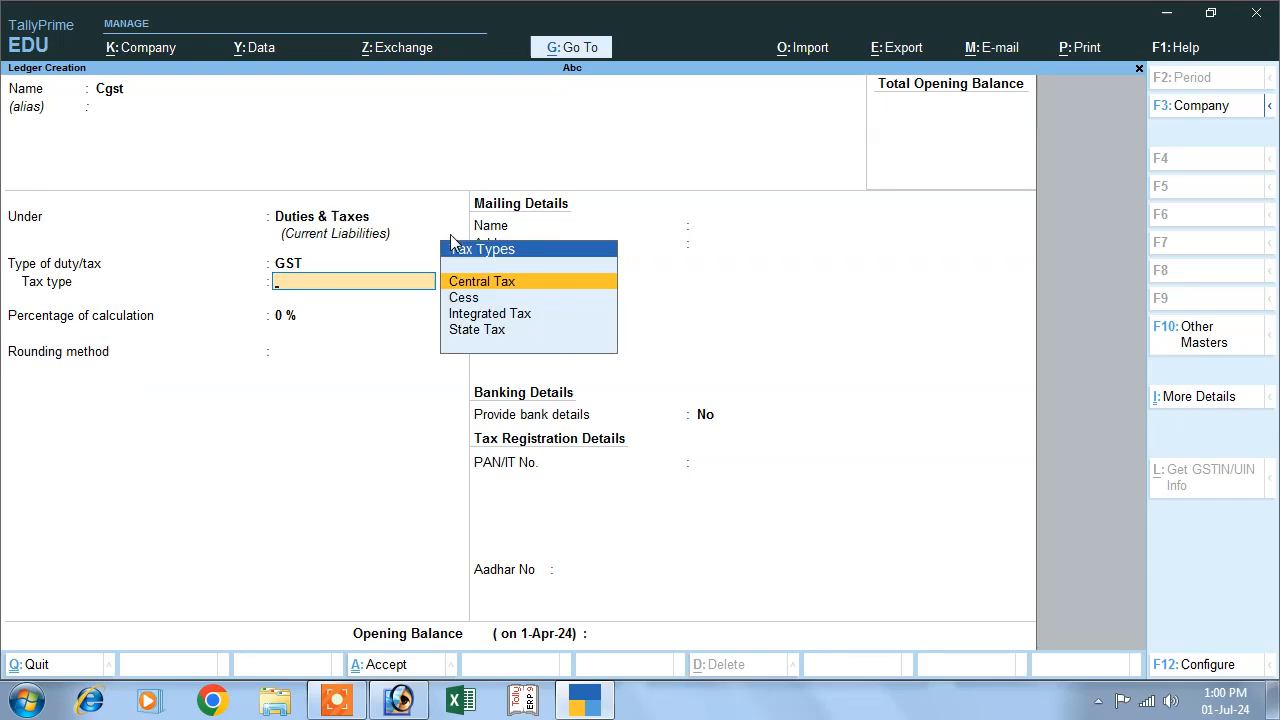
key(Return)
text(6)
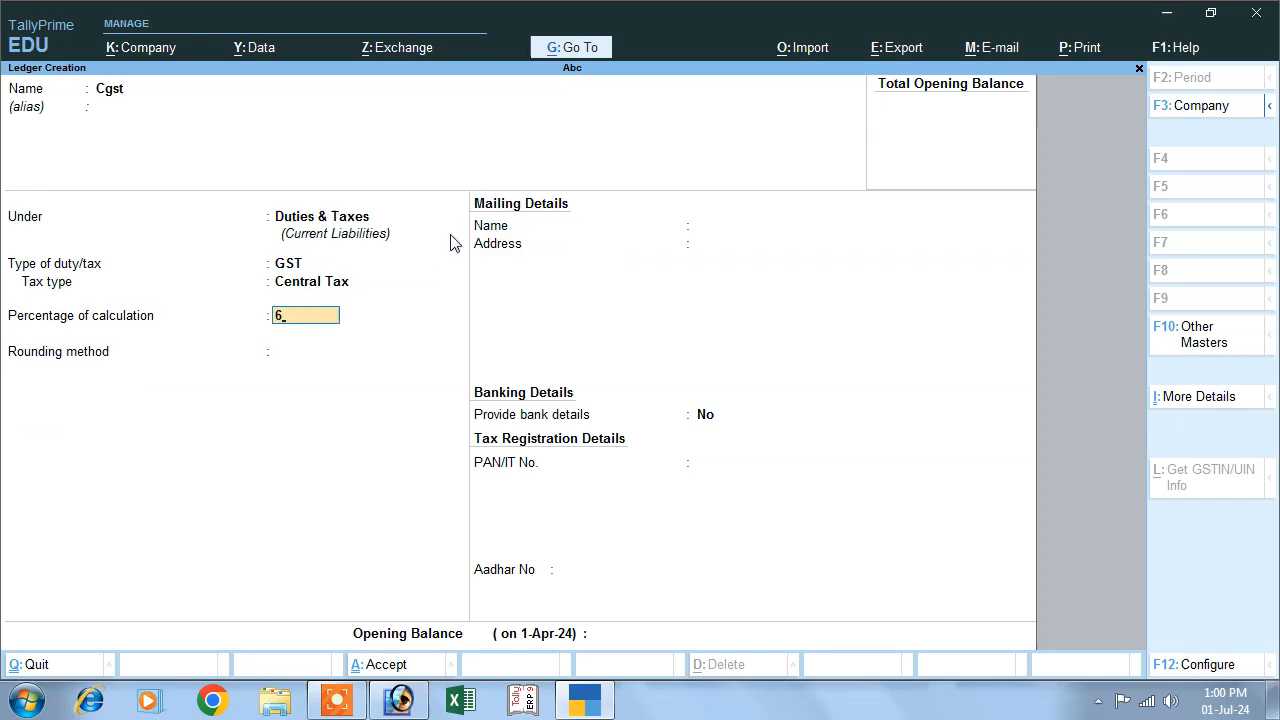
key(Return)
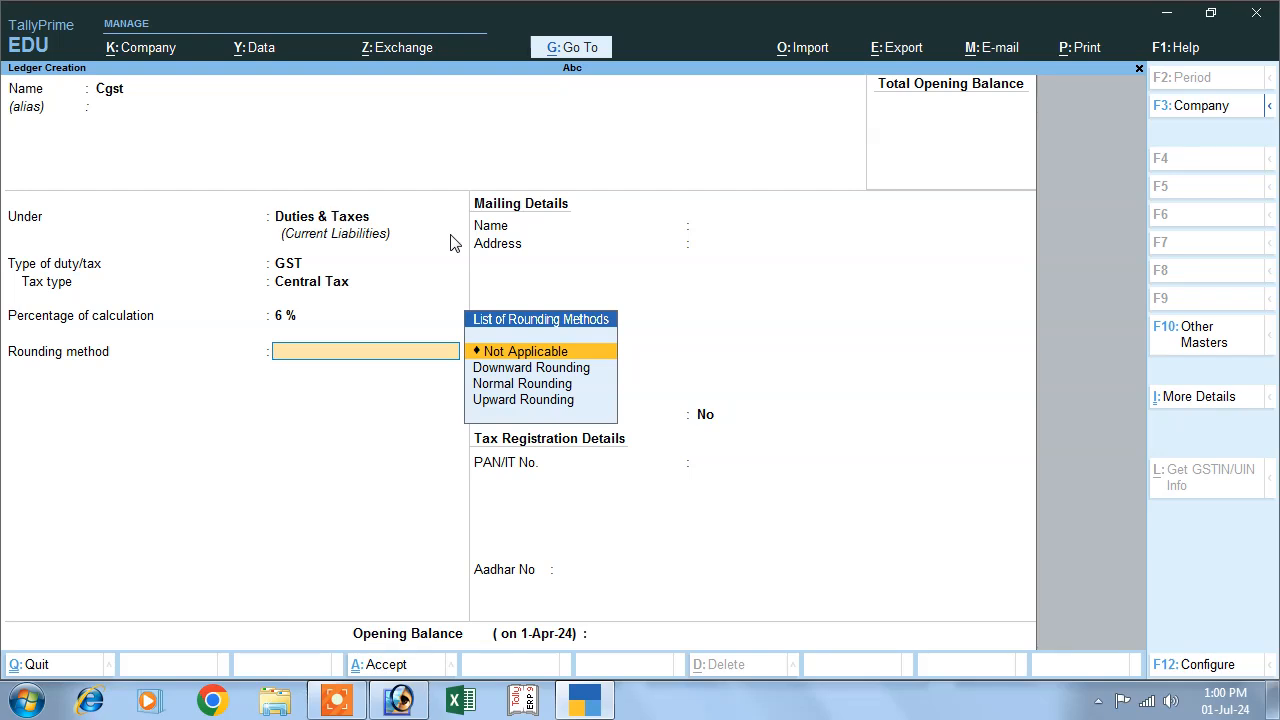
key(Return)
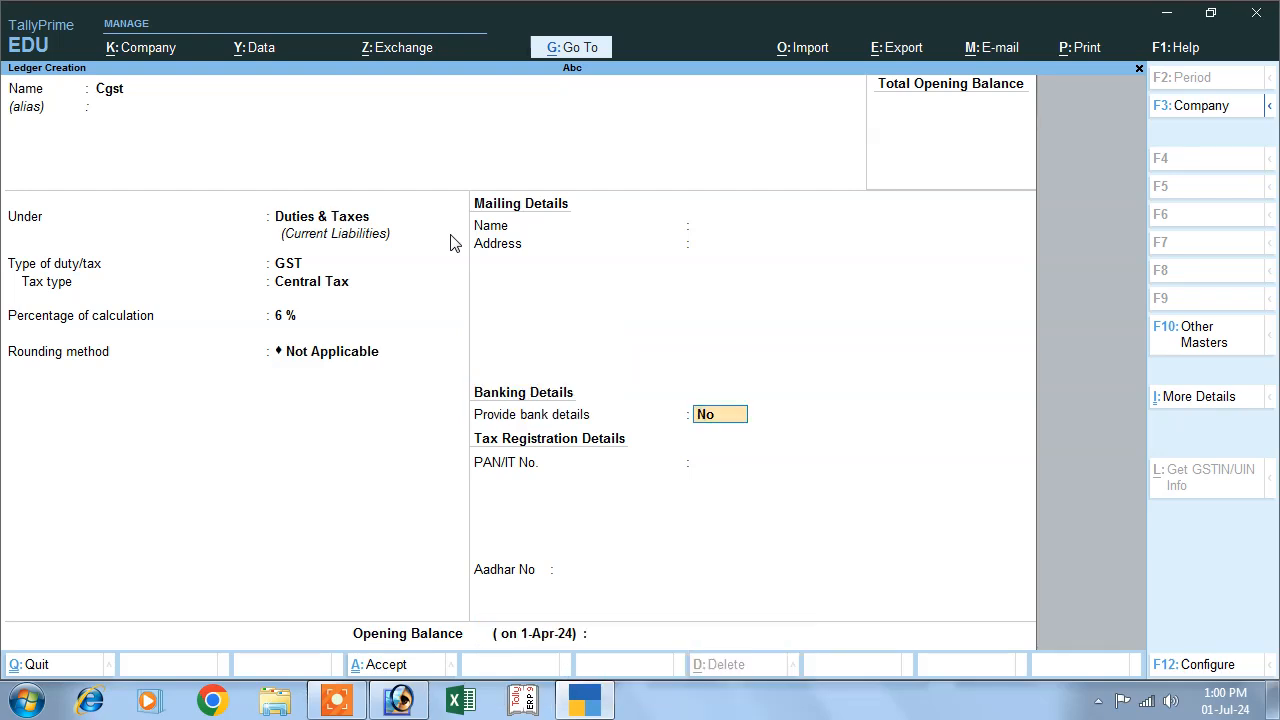
key(Return)
key(Return)
key(Return)
- Start a ledger named Sgst and keep it under the Duties & Taxes group
key(Return)
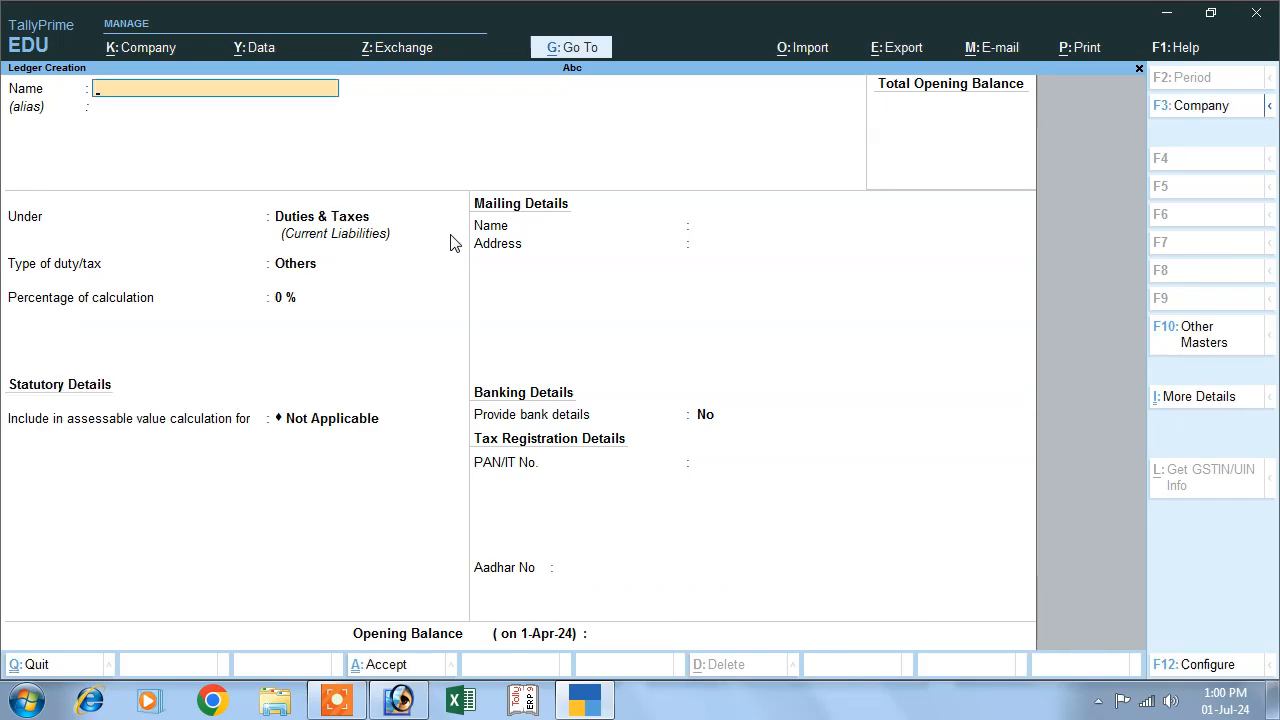
text(Sgst)
key(Return)
key(Return)
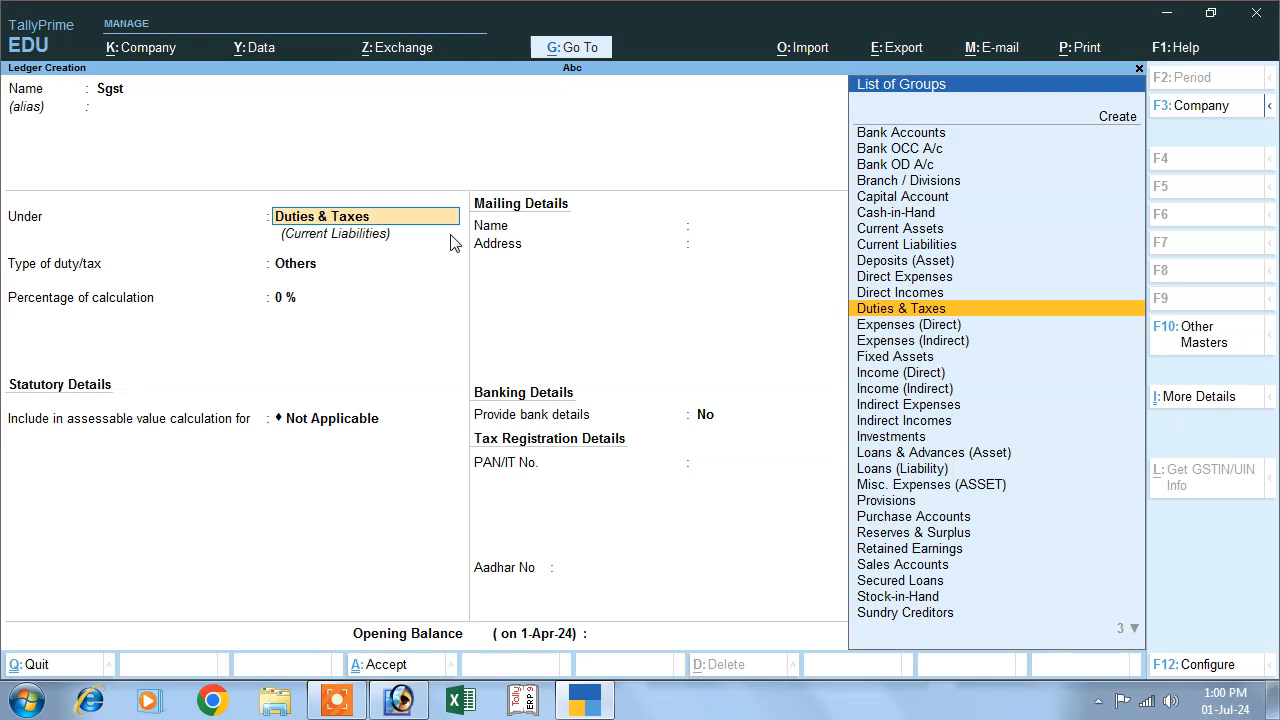
key(Return)
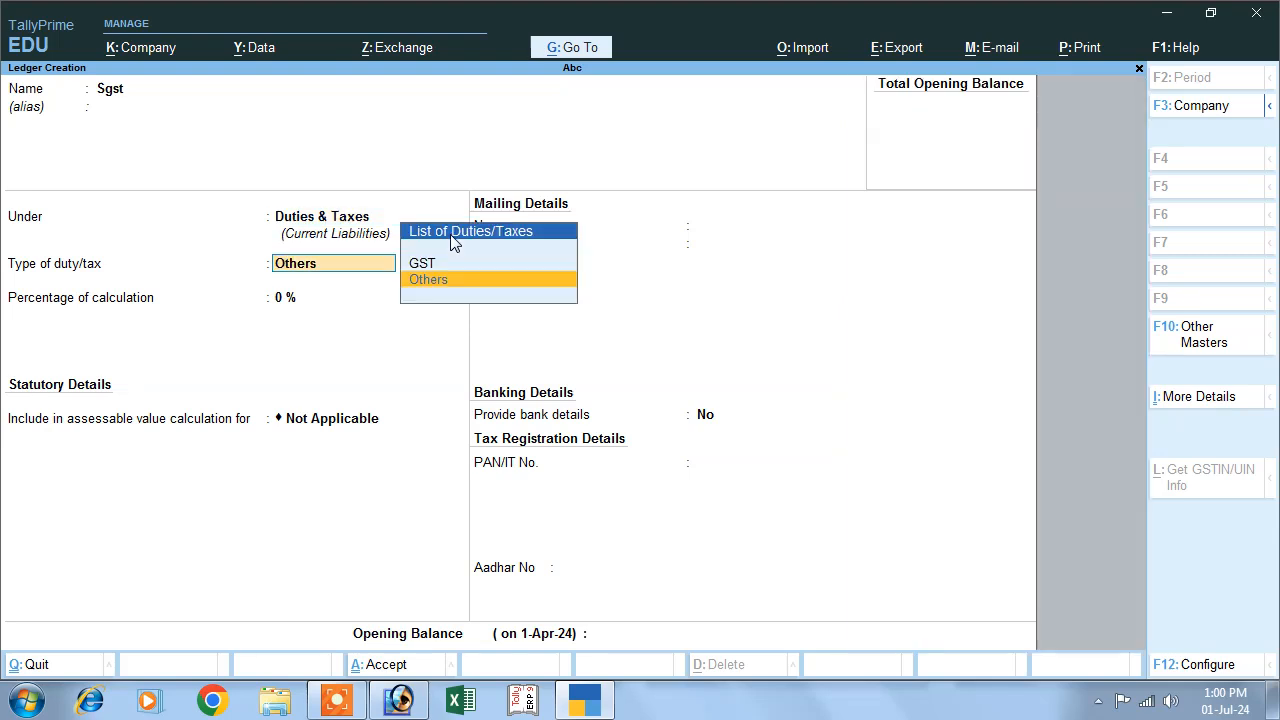
- Set the Sgst ledger's type of duty to GST and its tax type to State Tax
key(Up)
key(Return)
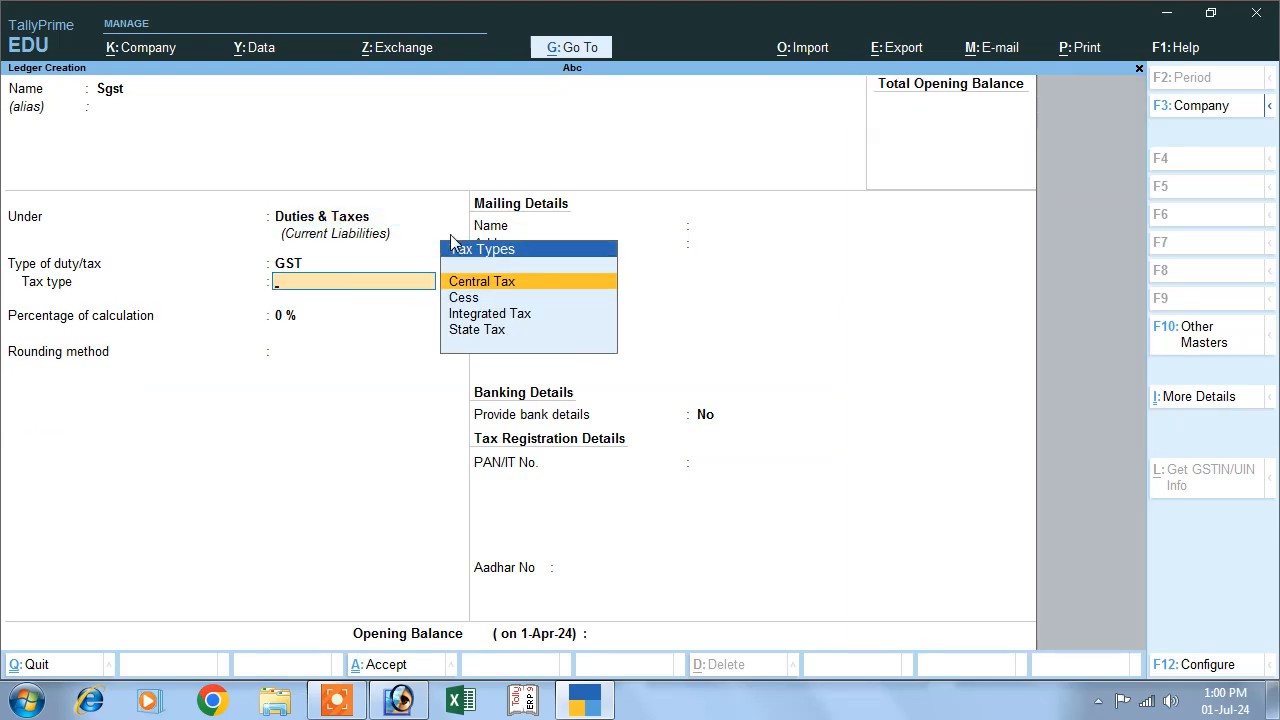
key(Down)
key(Down)
key(Down)
key(Return)
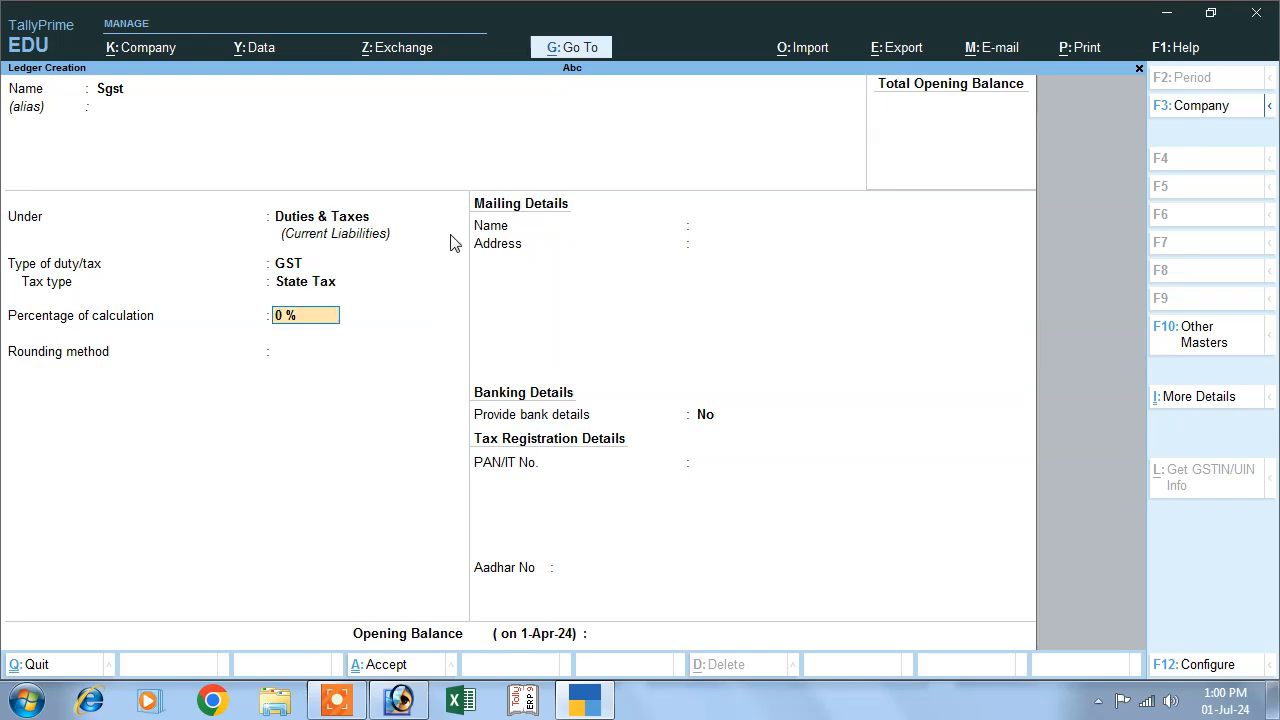
- Give the Sgst ledger a 6 % calculation percentage and Normal Rounding, save it and leave ledger creation
key(Return)
key(Down)
key(Down)
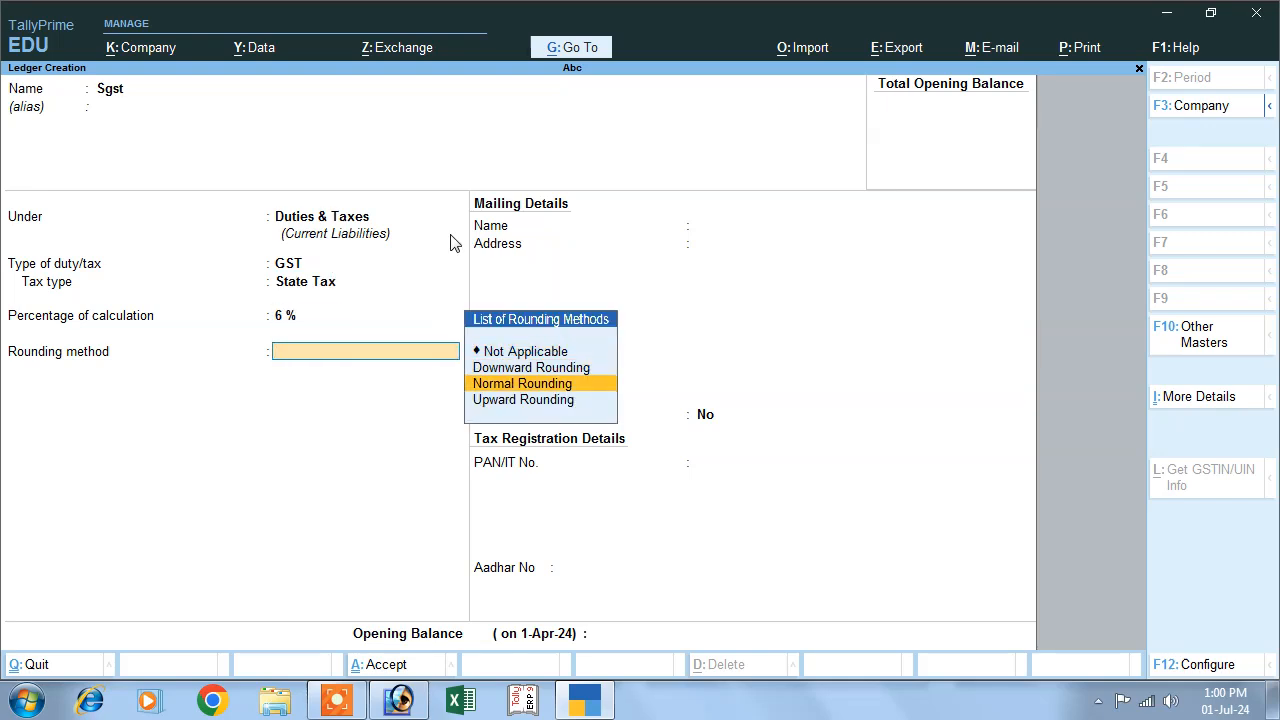
key(Return)
key(Return)
key(Return)
key(Return)
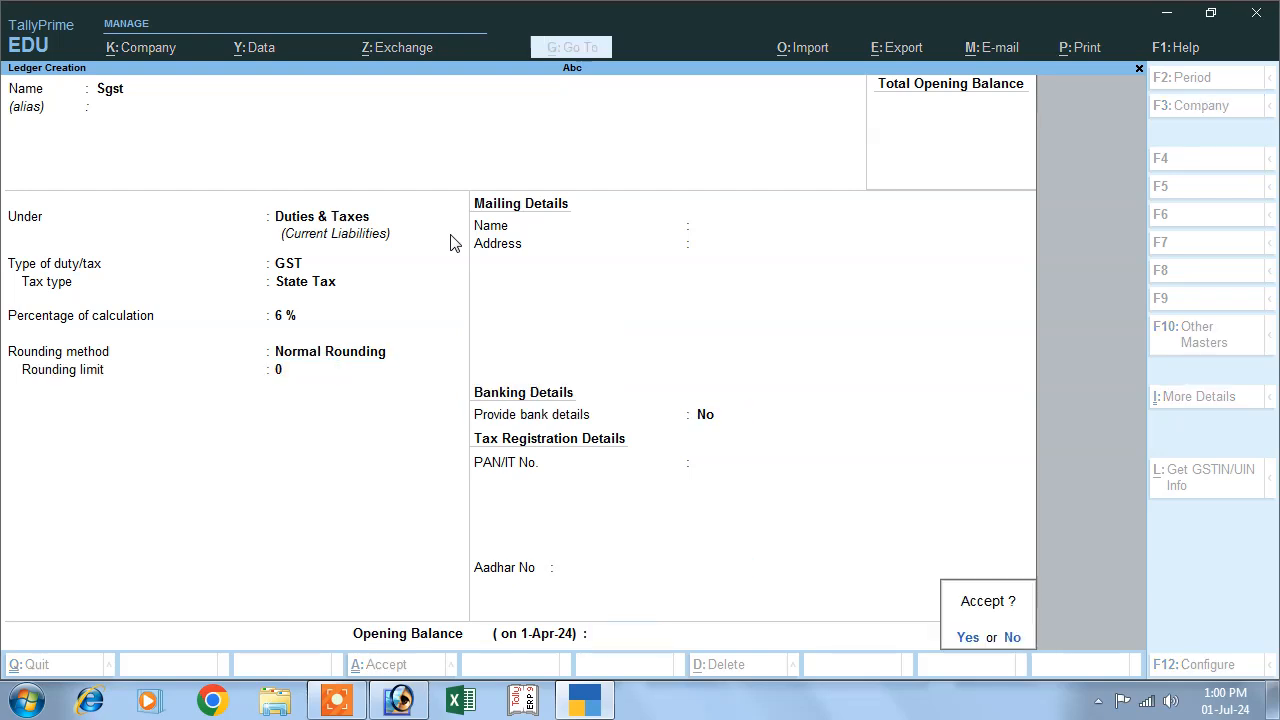
key(Return)
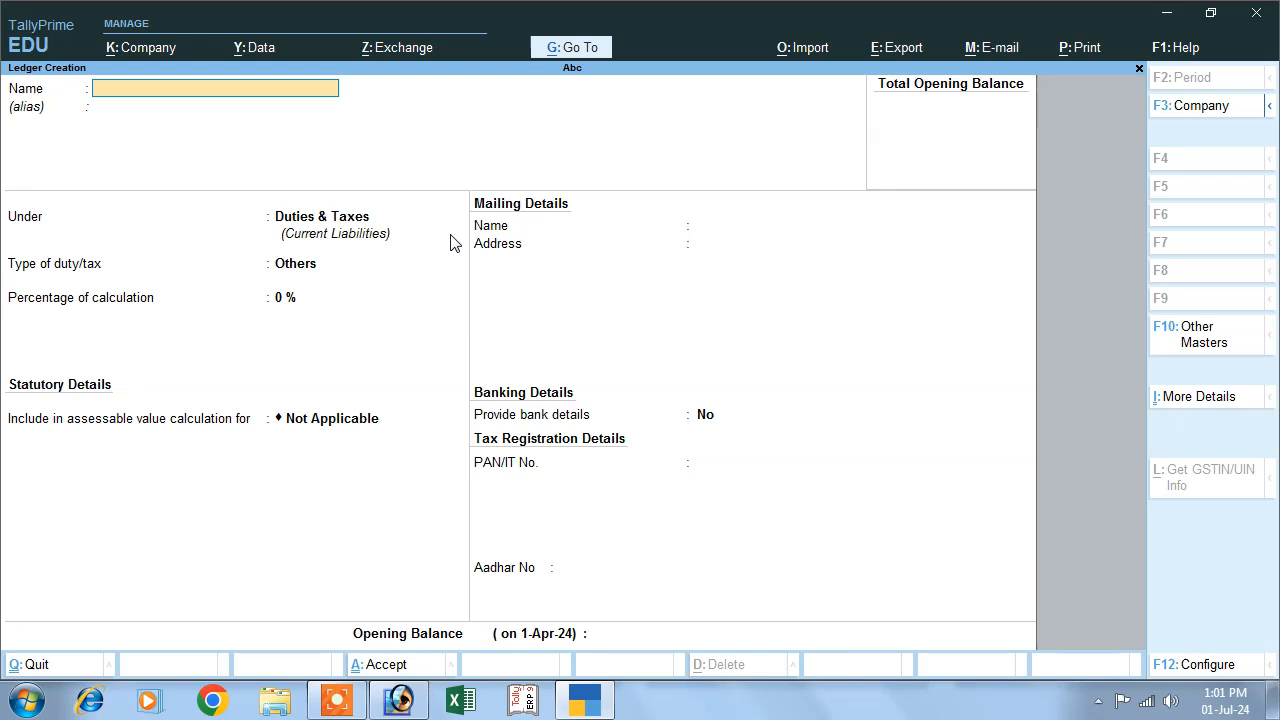
key(Escape)
key(Escape)
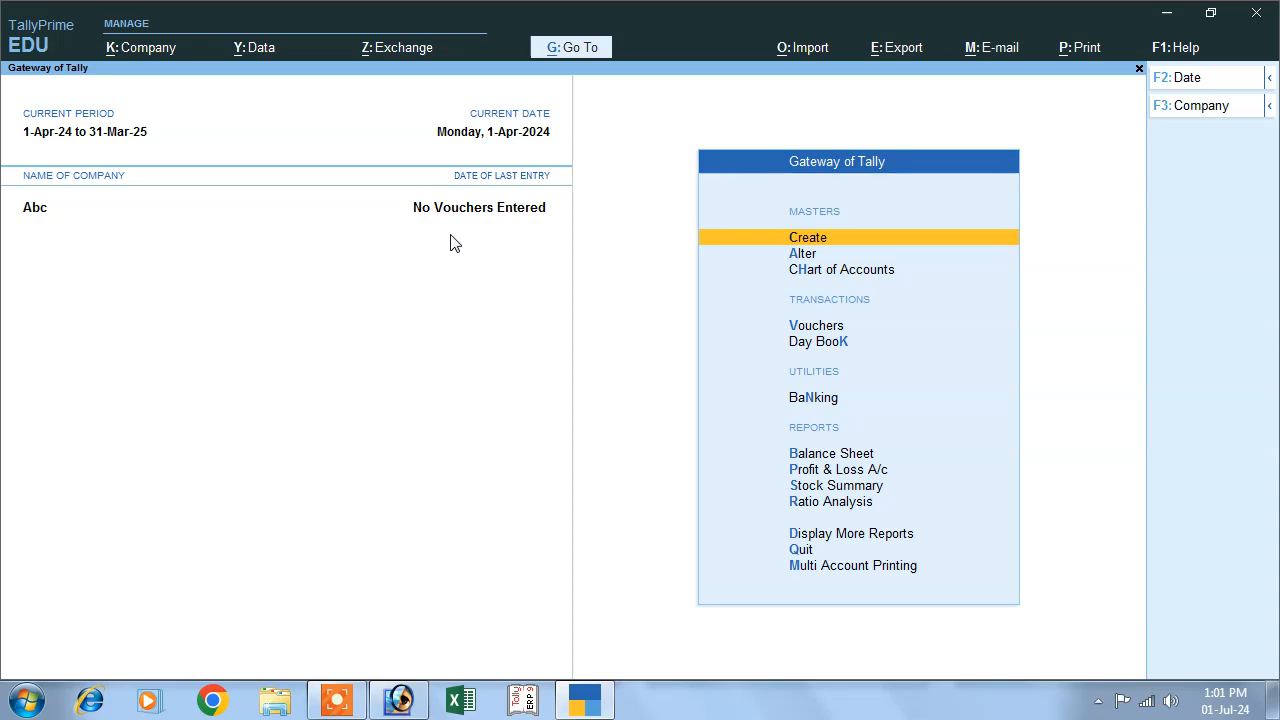
- Start a simple unit of measure with the symbol pcs
key(Return)
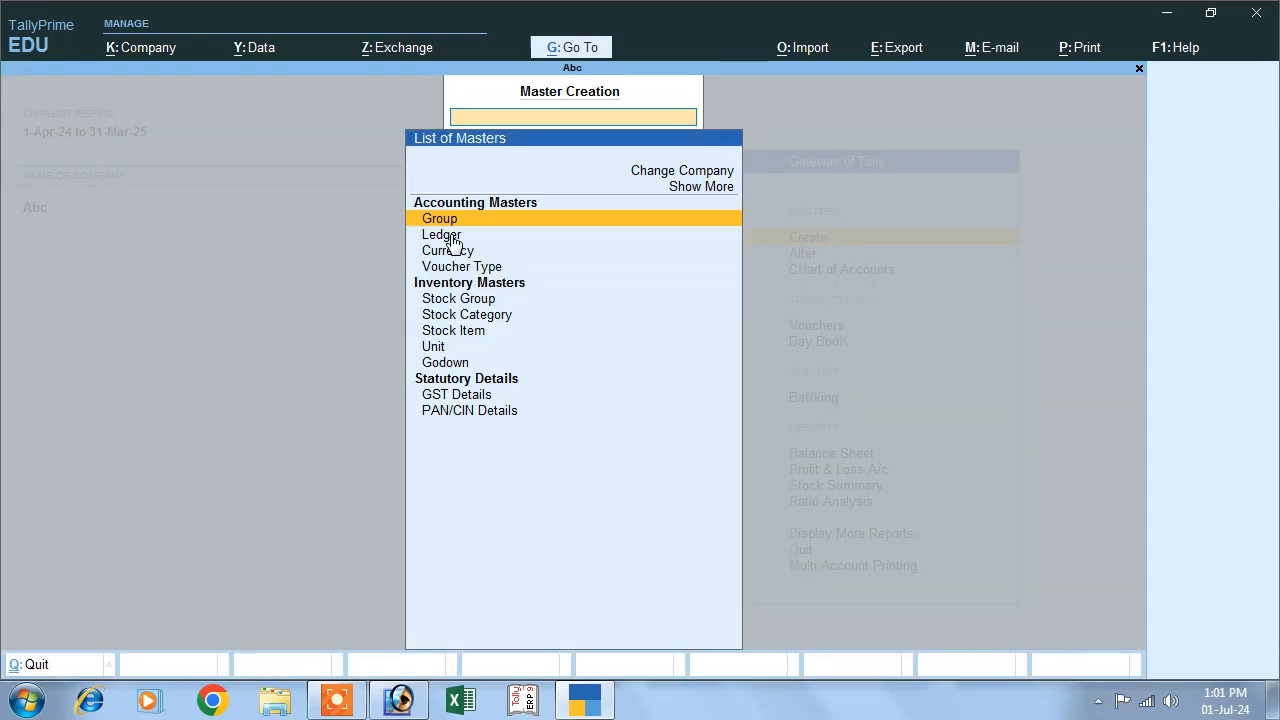
key(Down)
key(Down)
key(Down)
key(Down)
key(Down)
key(Down)
key(Down)
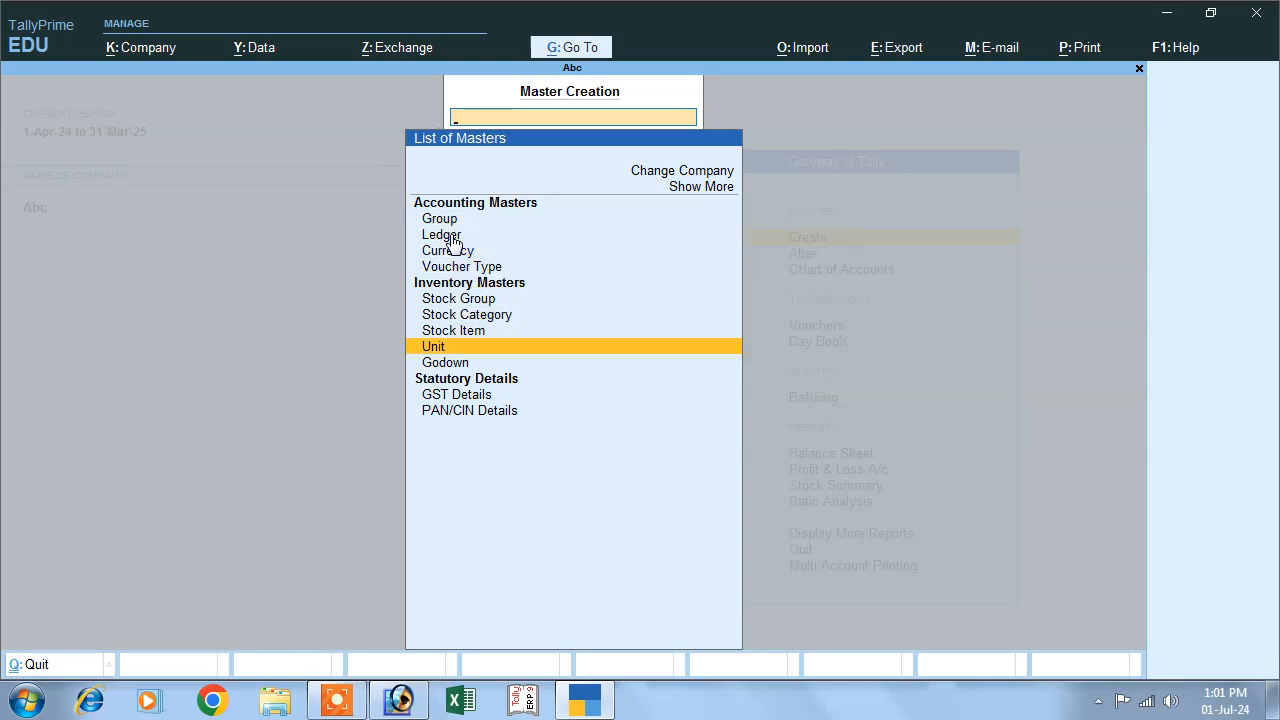
key(Return)
text(pcs)
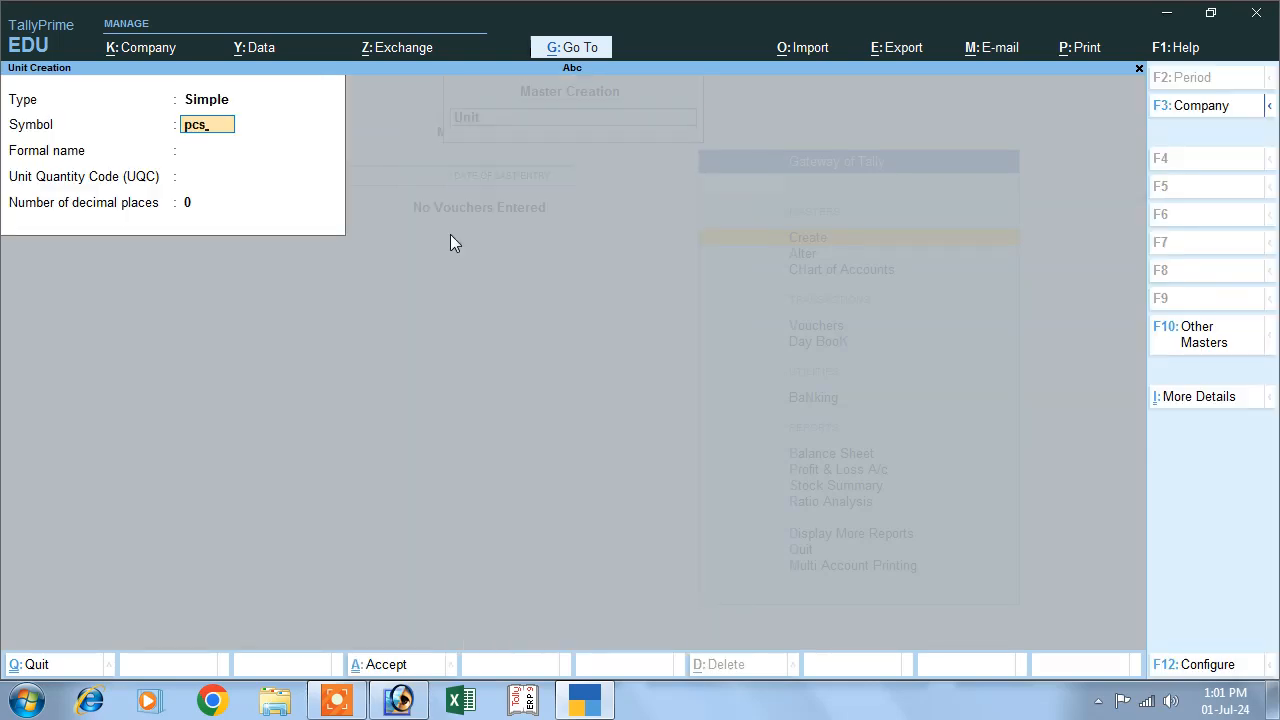
key(Return)
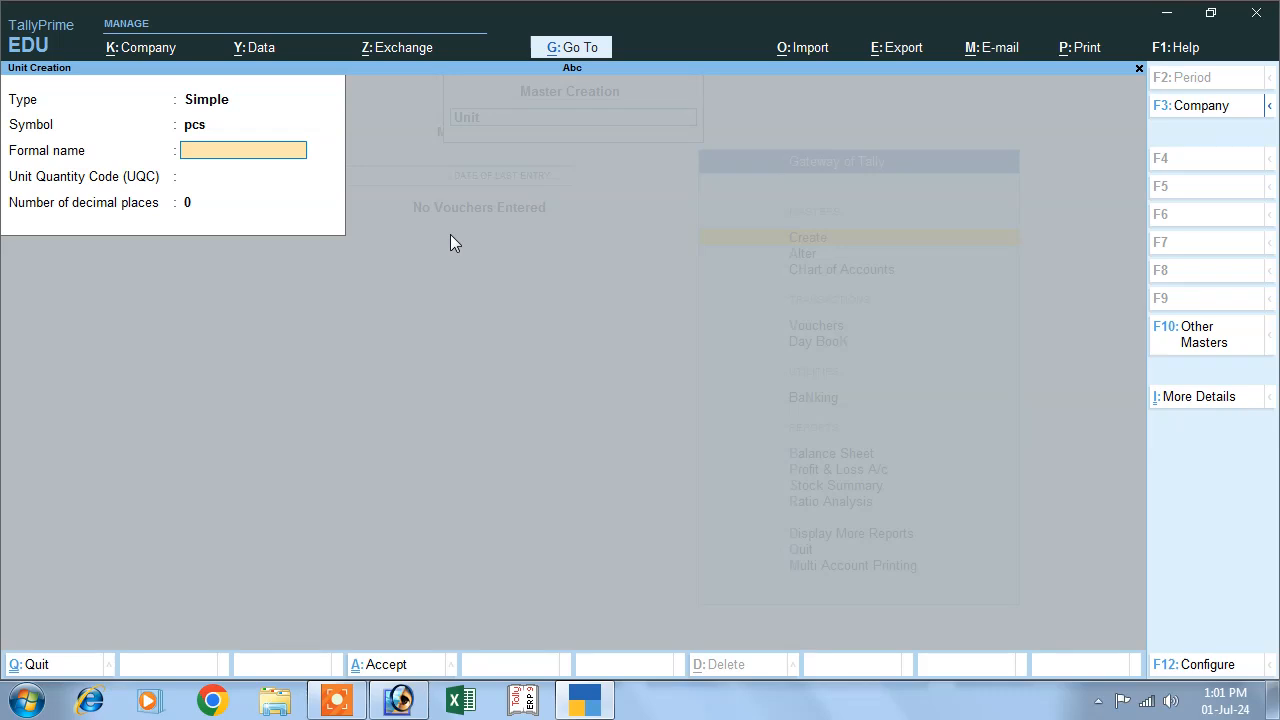
- Give the pcs unit the formal name Pieces, UQC PCS-PIECES and 0 decimal places, and save it
text(Pieces)
key(Return)
text(pcs)
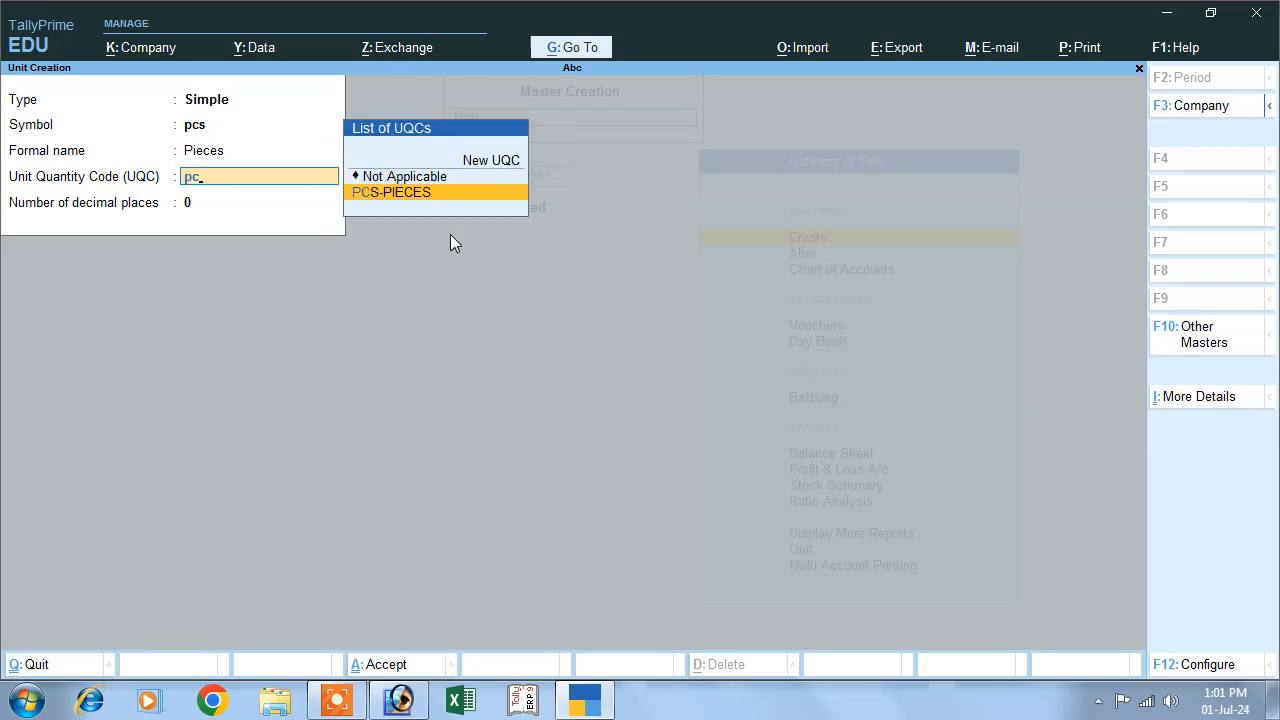
key(Return)
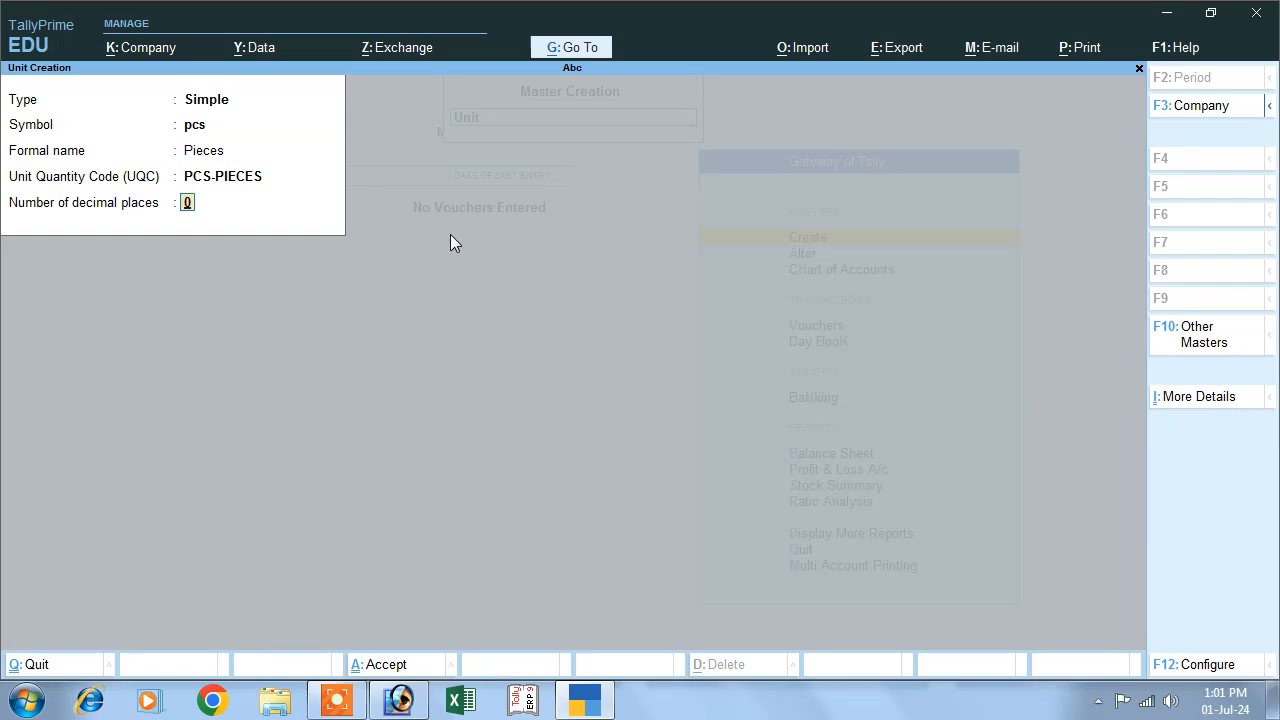
key(Return)
key(Return)
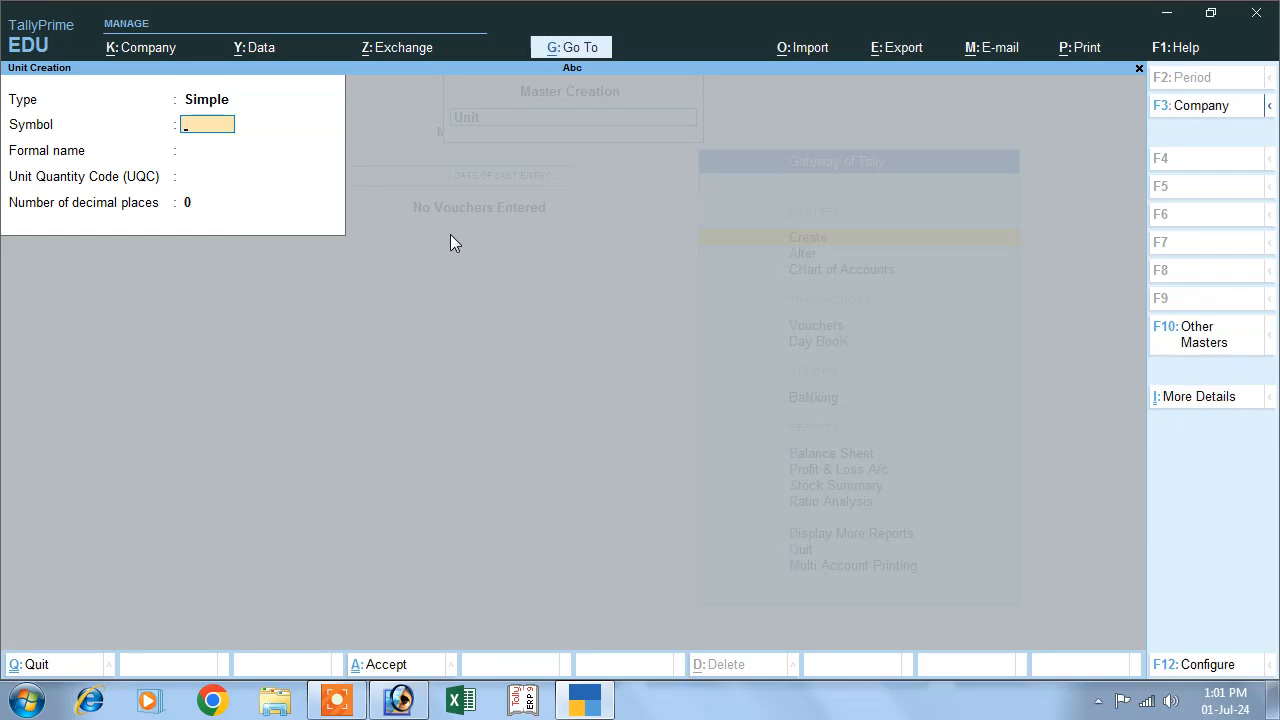
key(Escape)
- Start a stock group named Soap
key(Up)
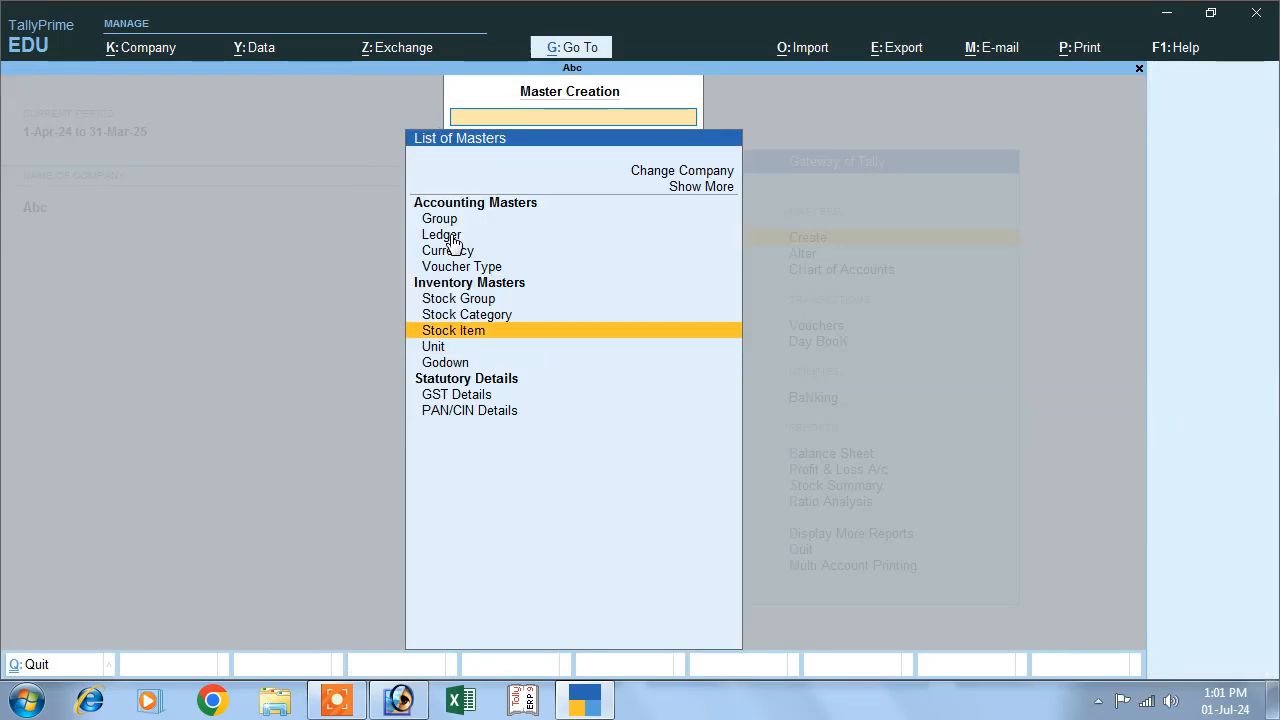
key(Up)
key(Return)
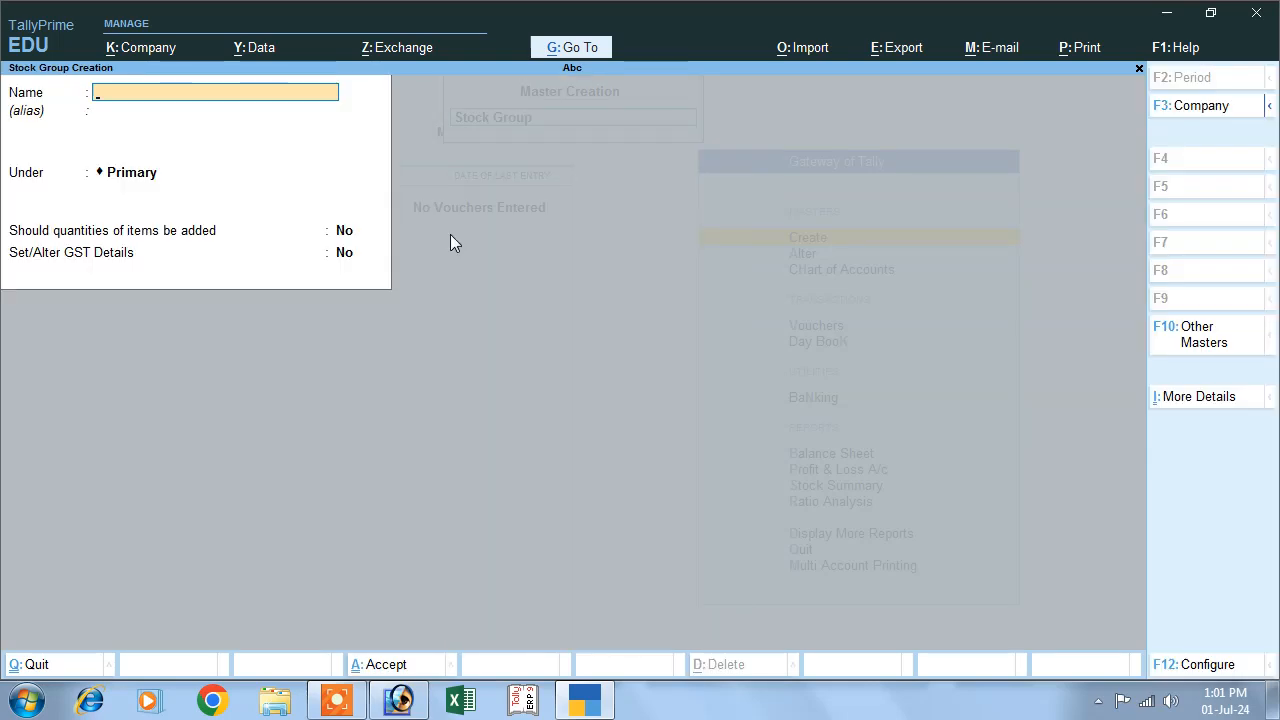
text(Shopes)
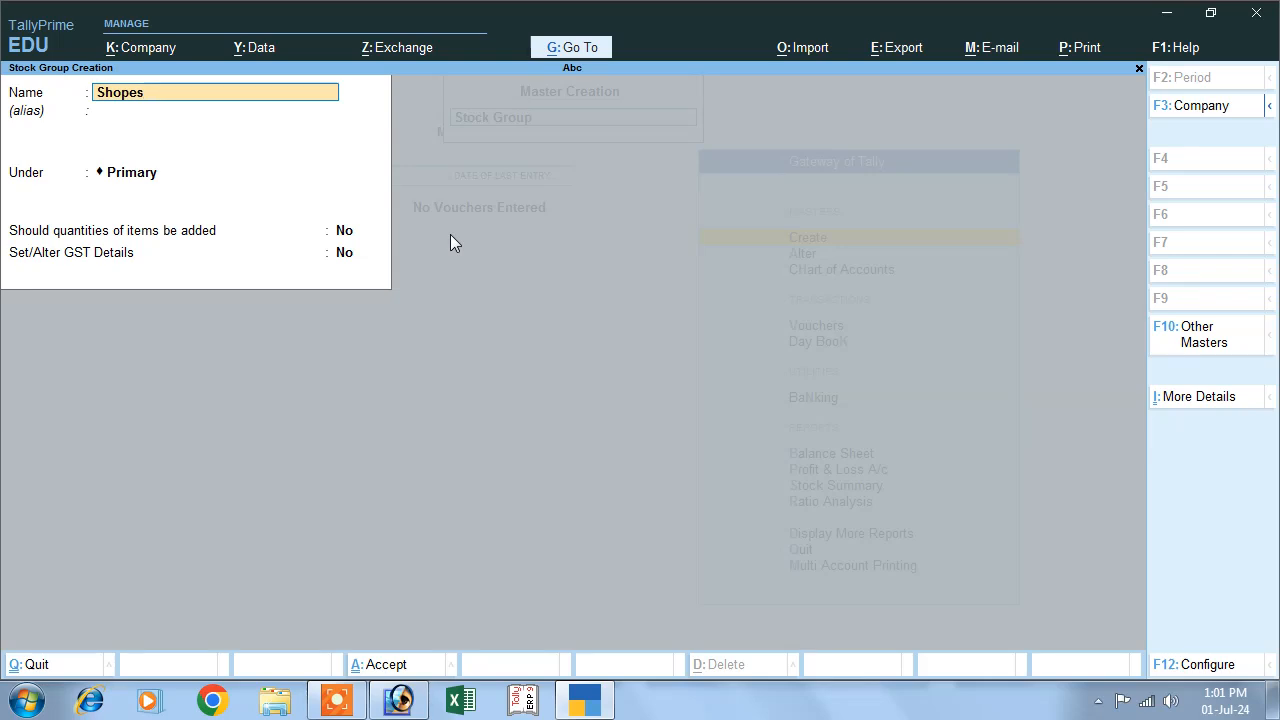
key(BackSpace)
key(BackSpace)
key(BackSpace)
key(BackSpace)
key(BackSpace)
text(oap)
key(Return)
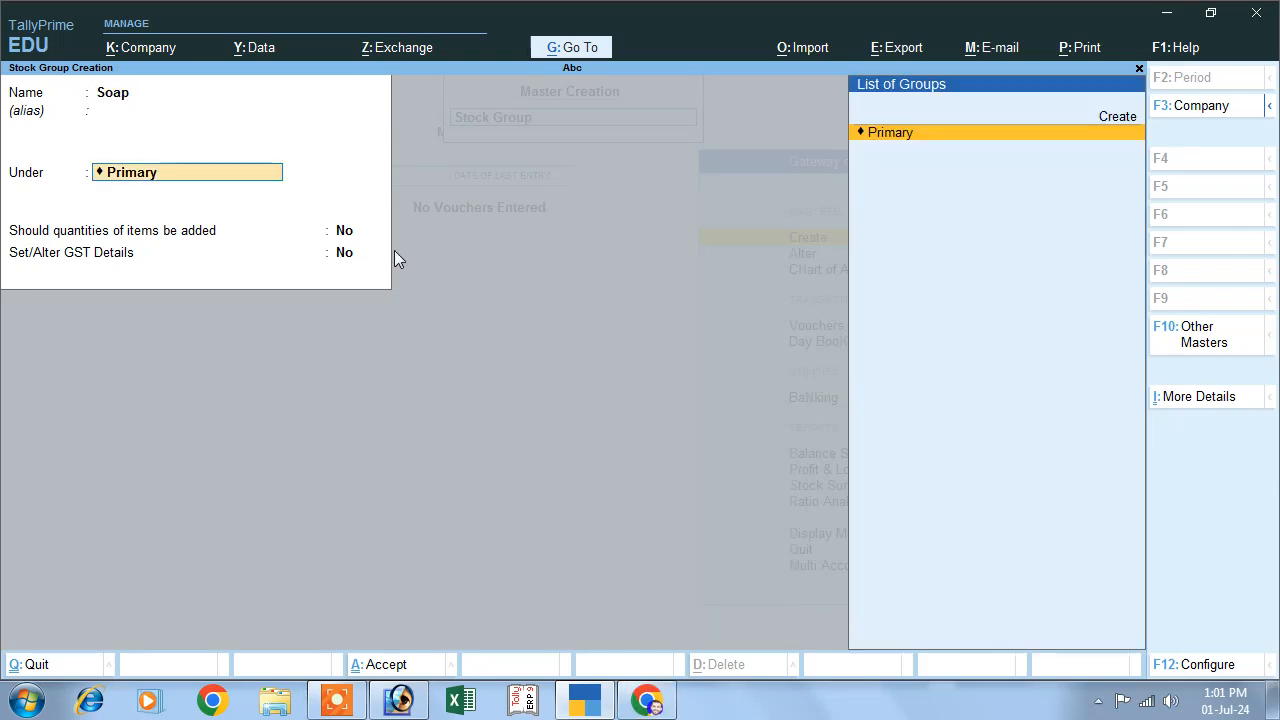
- Keep the Soap stock group under Primary without adding item quantities or GST details, and save it
key(Return)
key(Return)
key(Return)
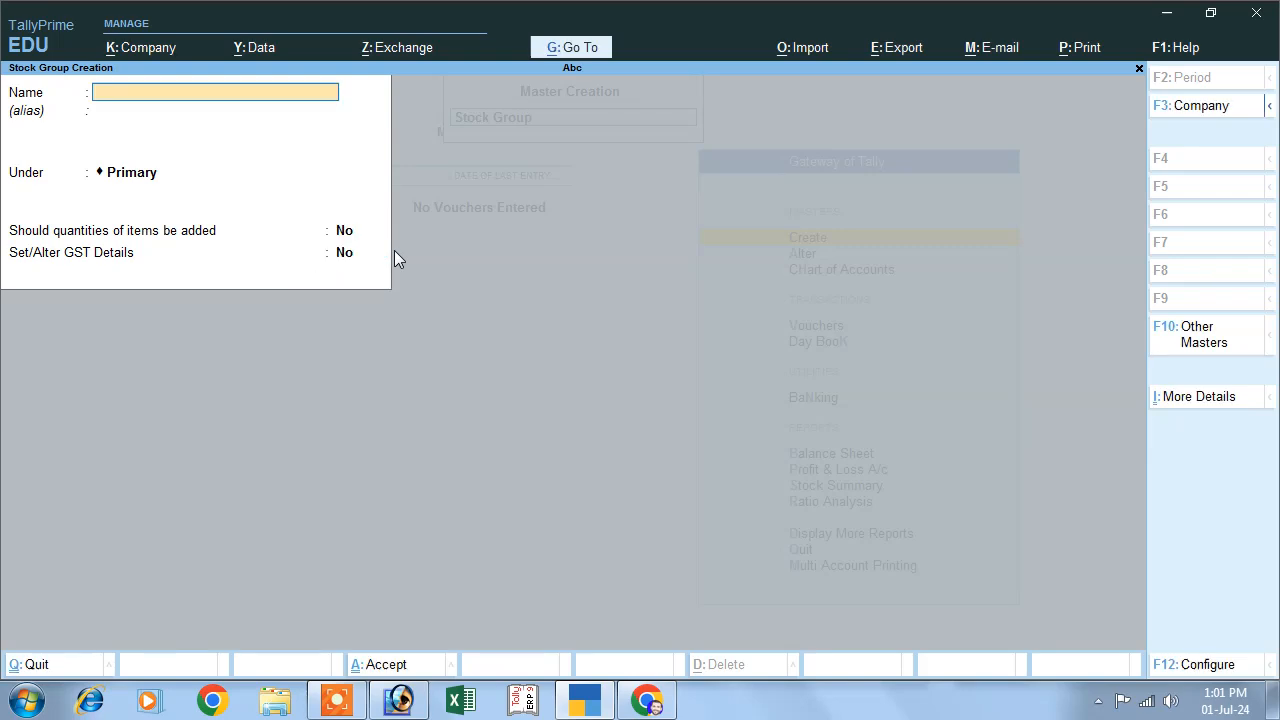
key(Escape)
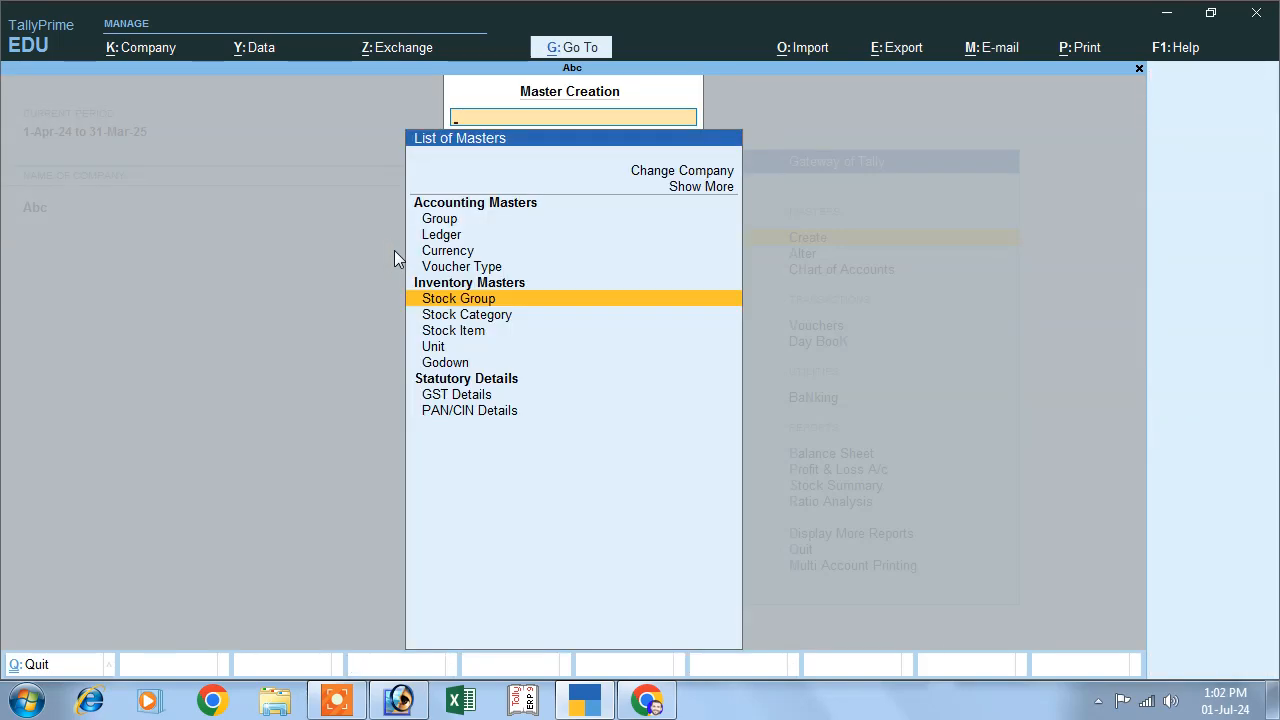
- Start a stock item named Margo
key(Down)
key(Down)
key(Return)
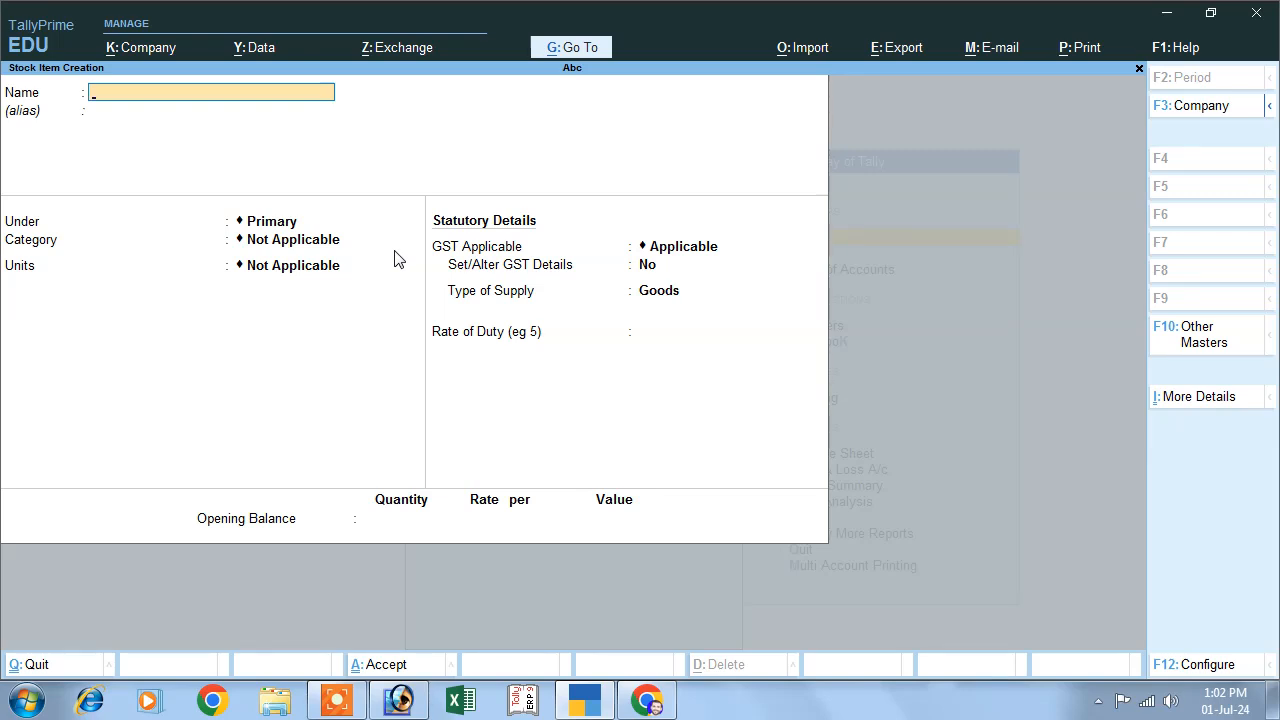
text(Margo)
key(Return)
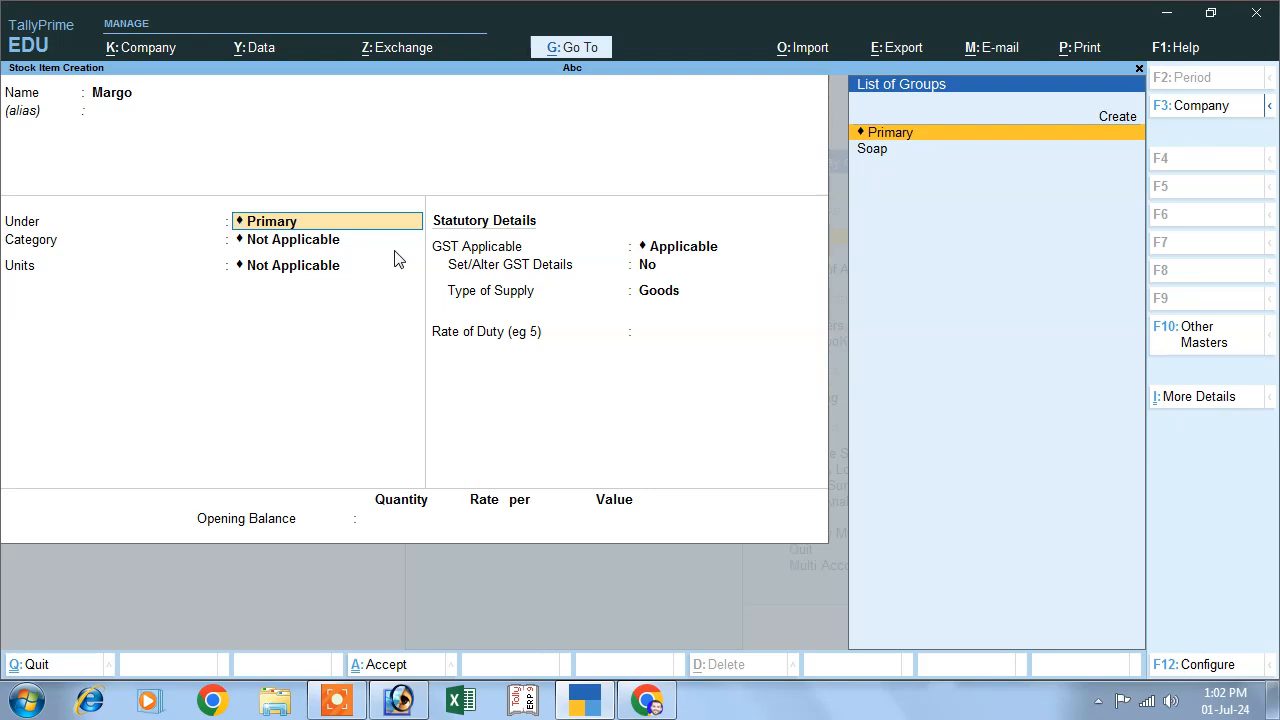
- Place the Margo stock item under the Soap group, with category Not Applicable and units pcs
key(Down)
key(Return)
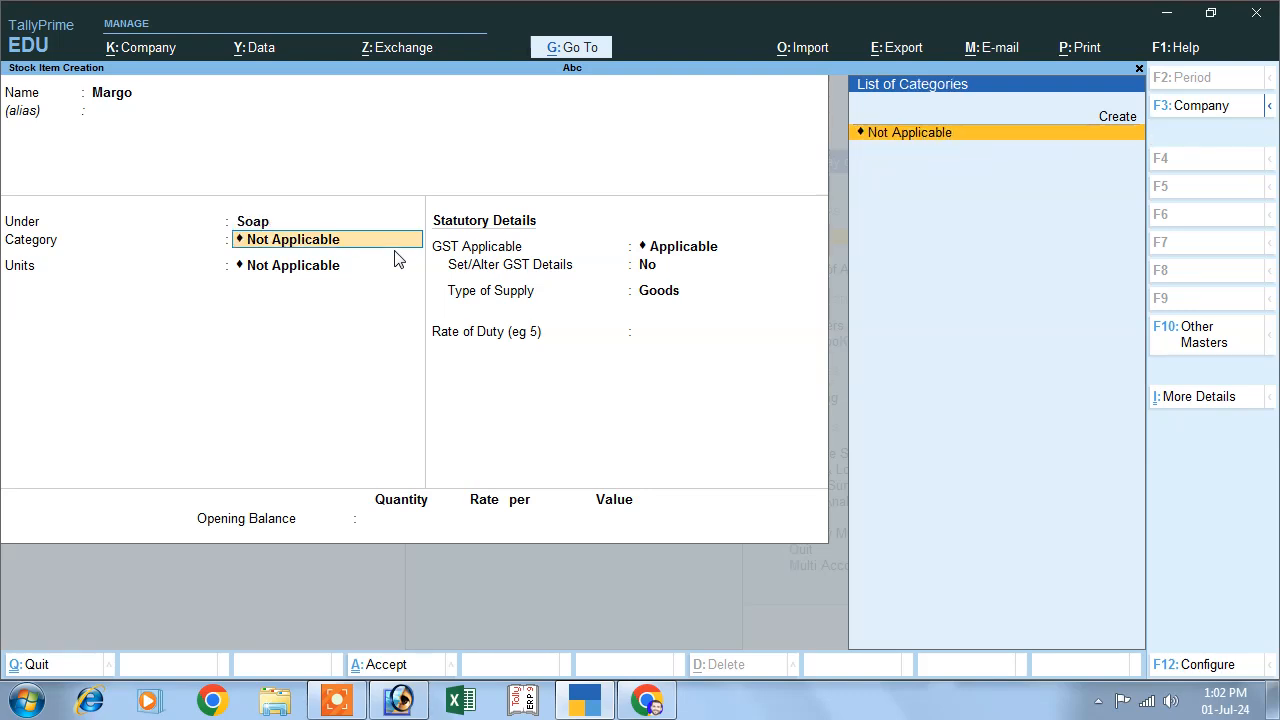
key(Return)
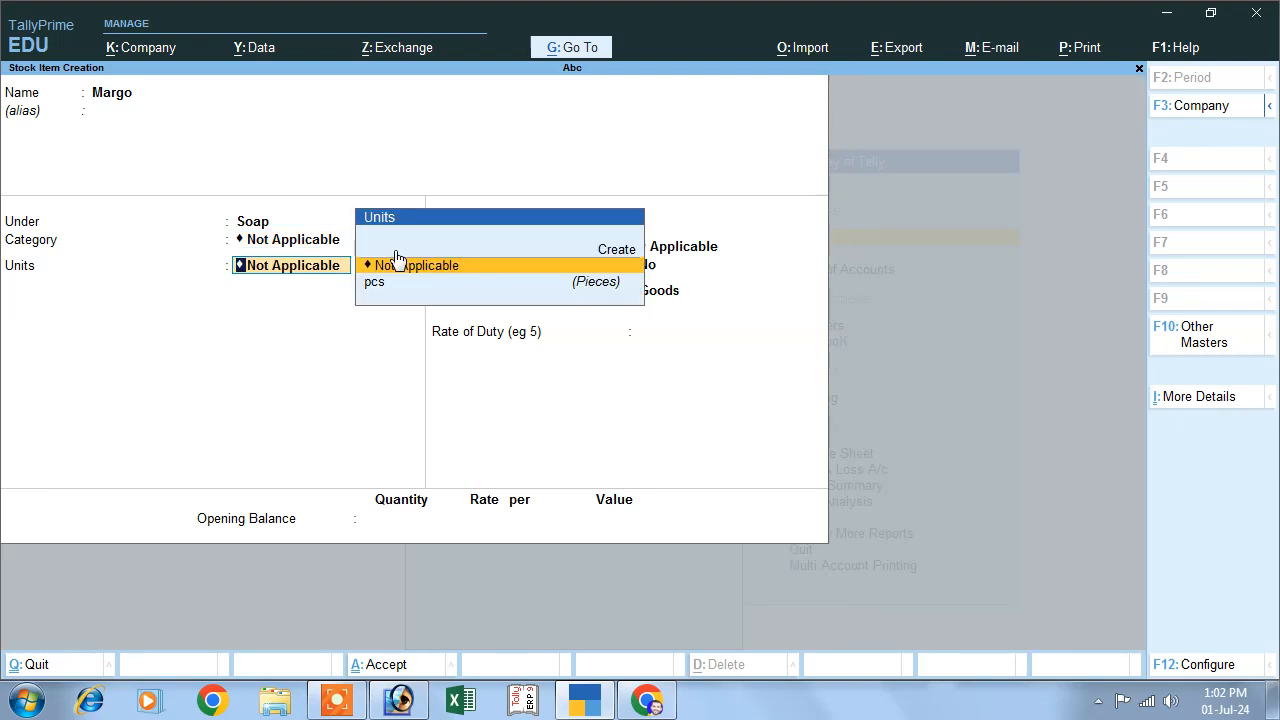
key(Down)
key(Return)
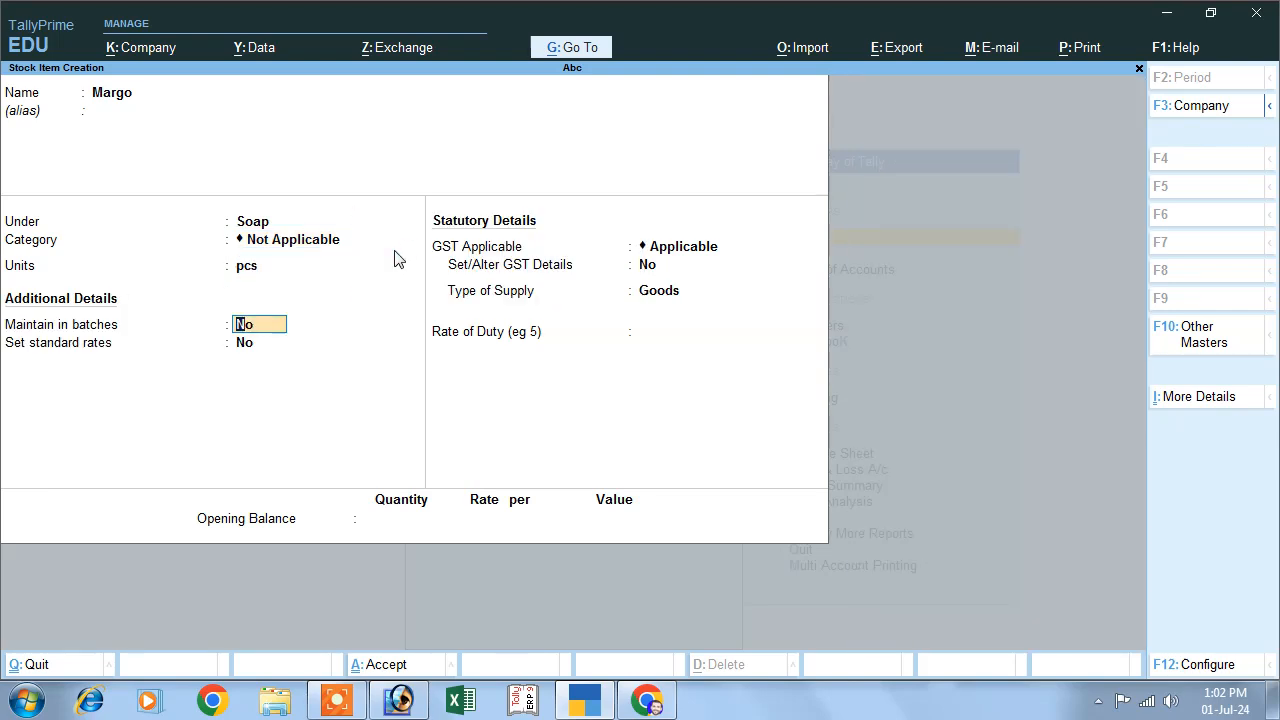
- Maintain Margo in batches, track its manufacturing date and use expiry dates, leaving standard rates off and GST applicable
text(y)
key(Return)
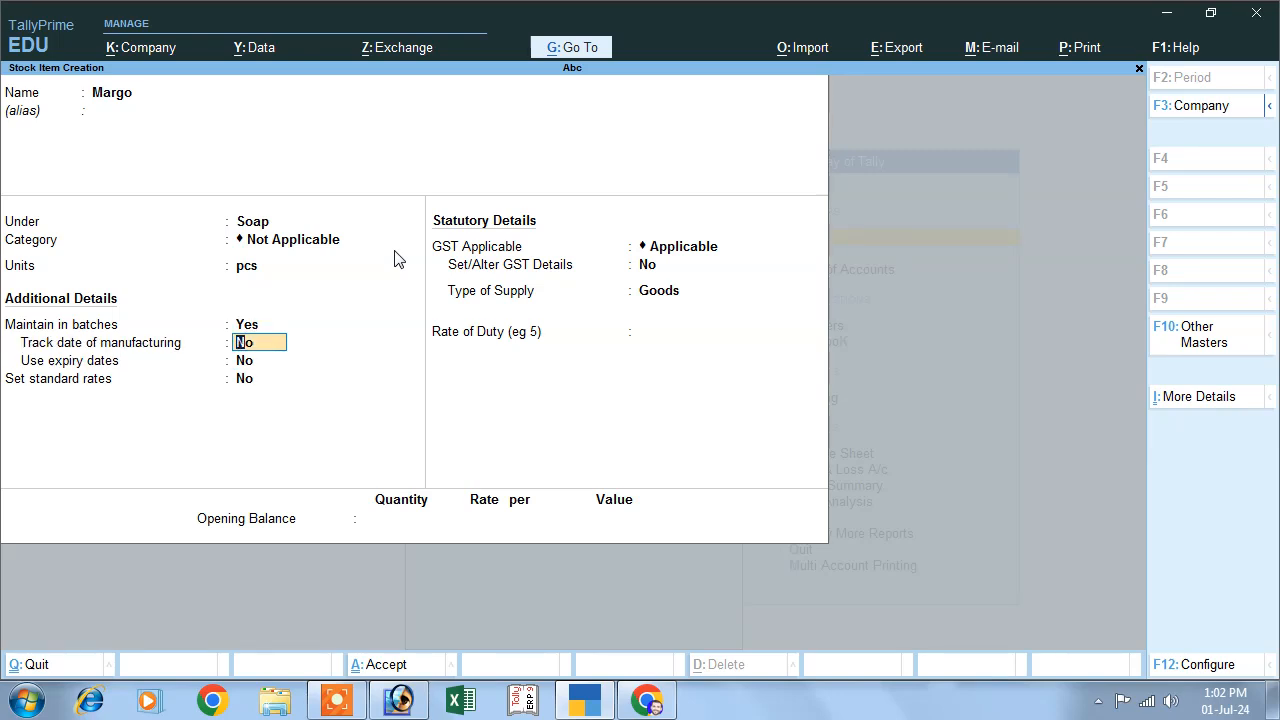
text(y)
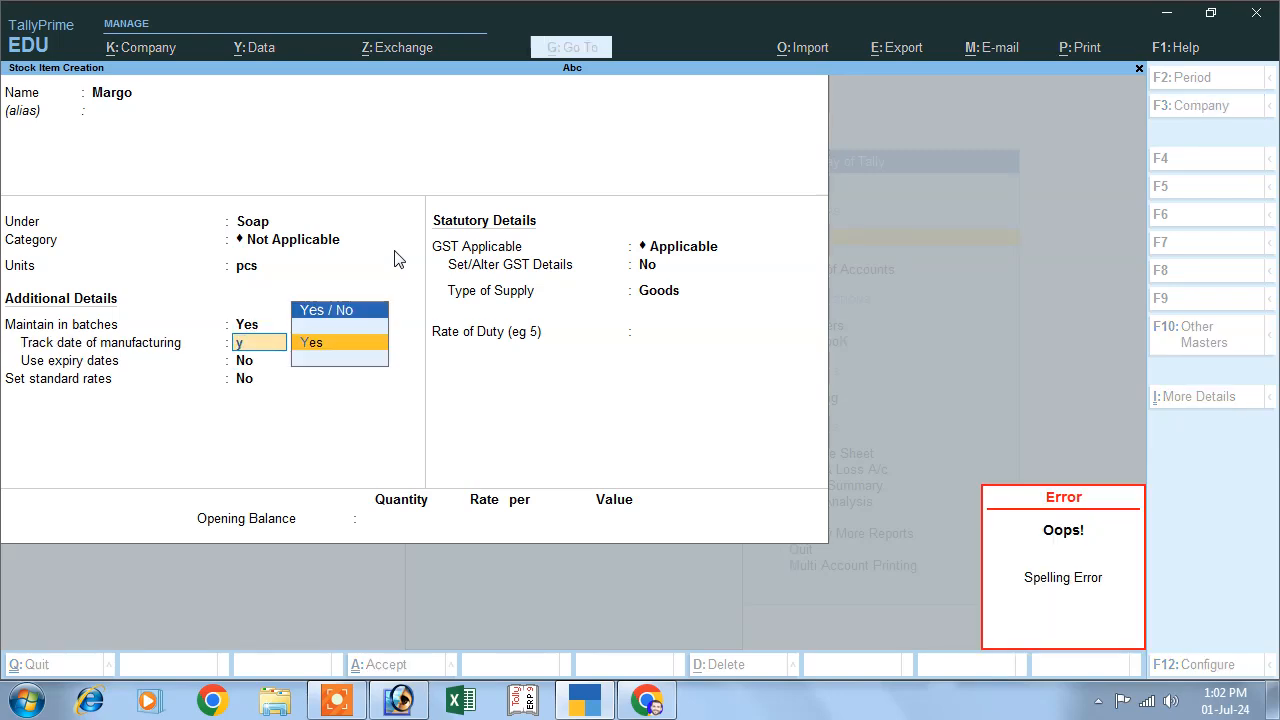
key(Return)
text(y)
key(Return)
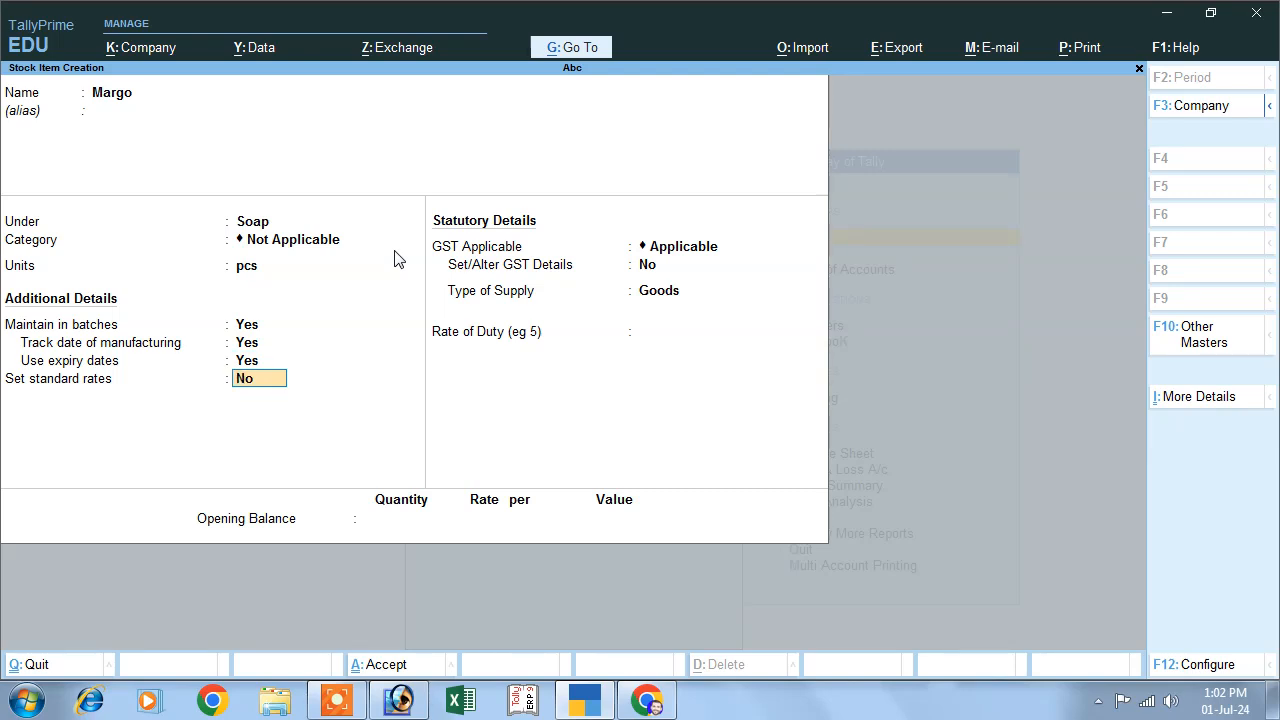
key(Return)
- Enable GST details for Margo, with description Goods and HSN/SAC 8457, and keep it as non-GST goods No
key(Return)
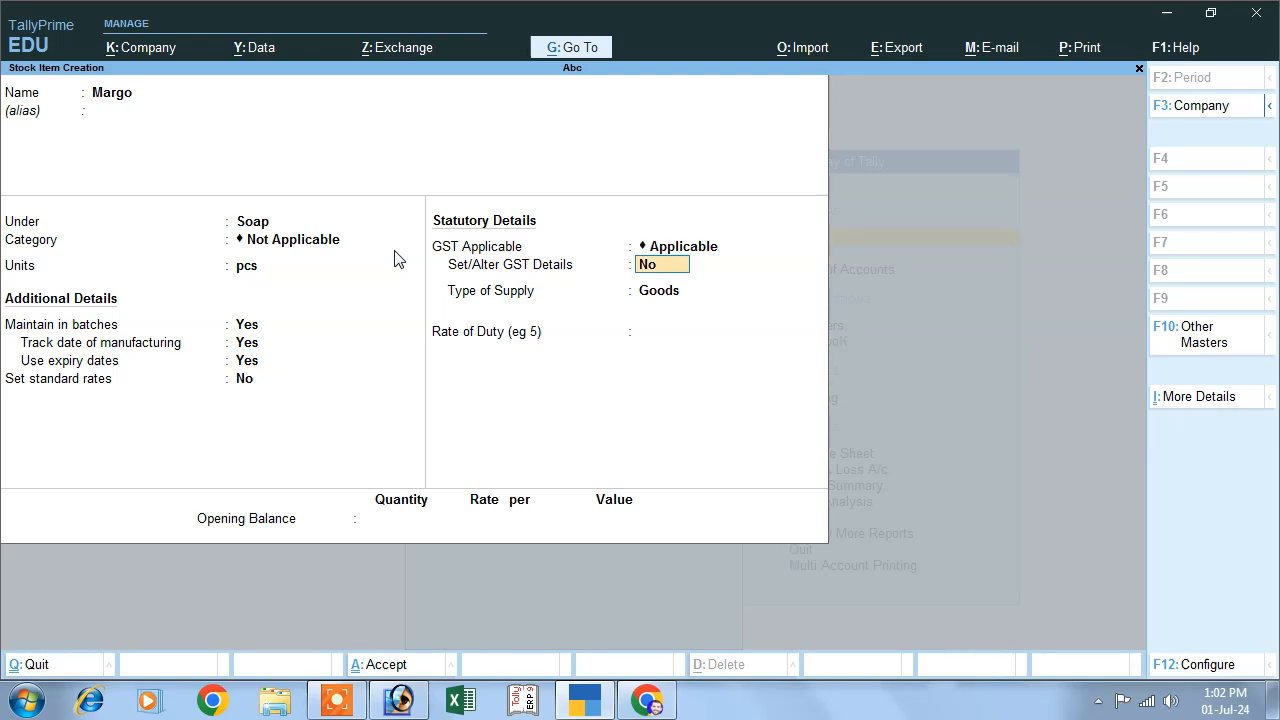
text(y)
key(Return)
text(Goods)
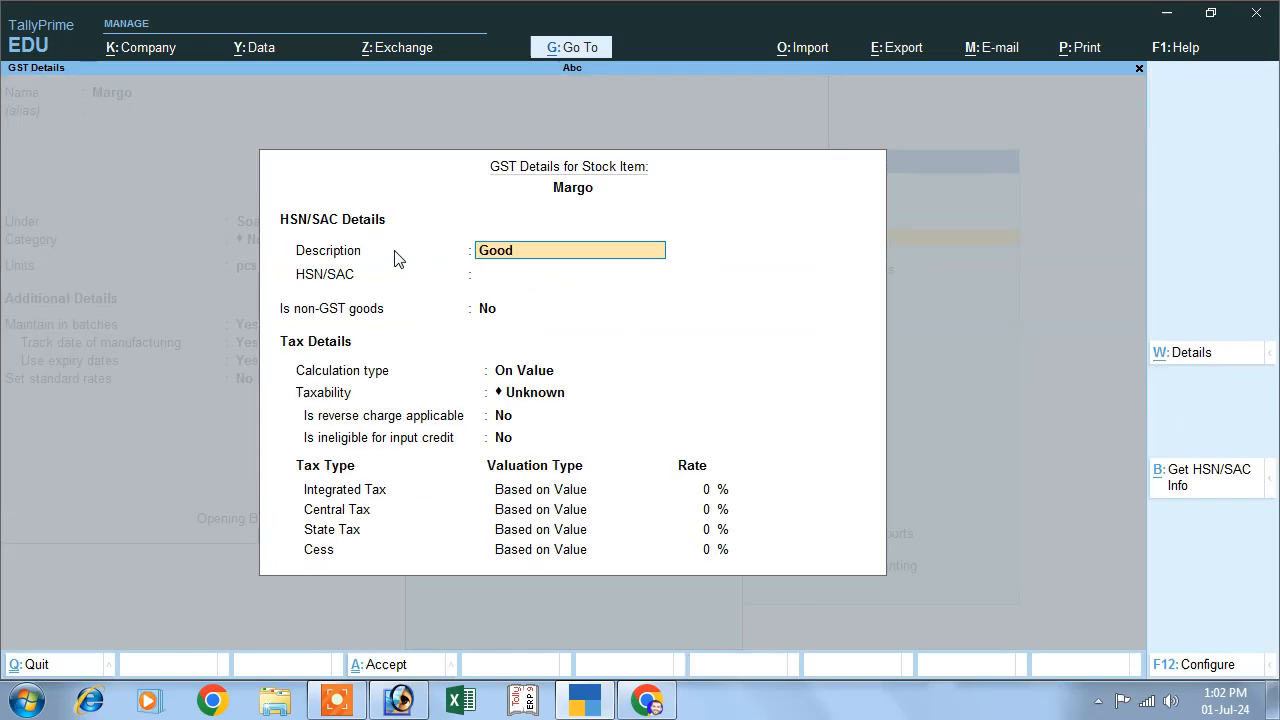
key(Return)
text(8457)
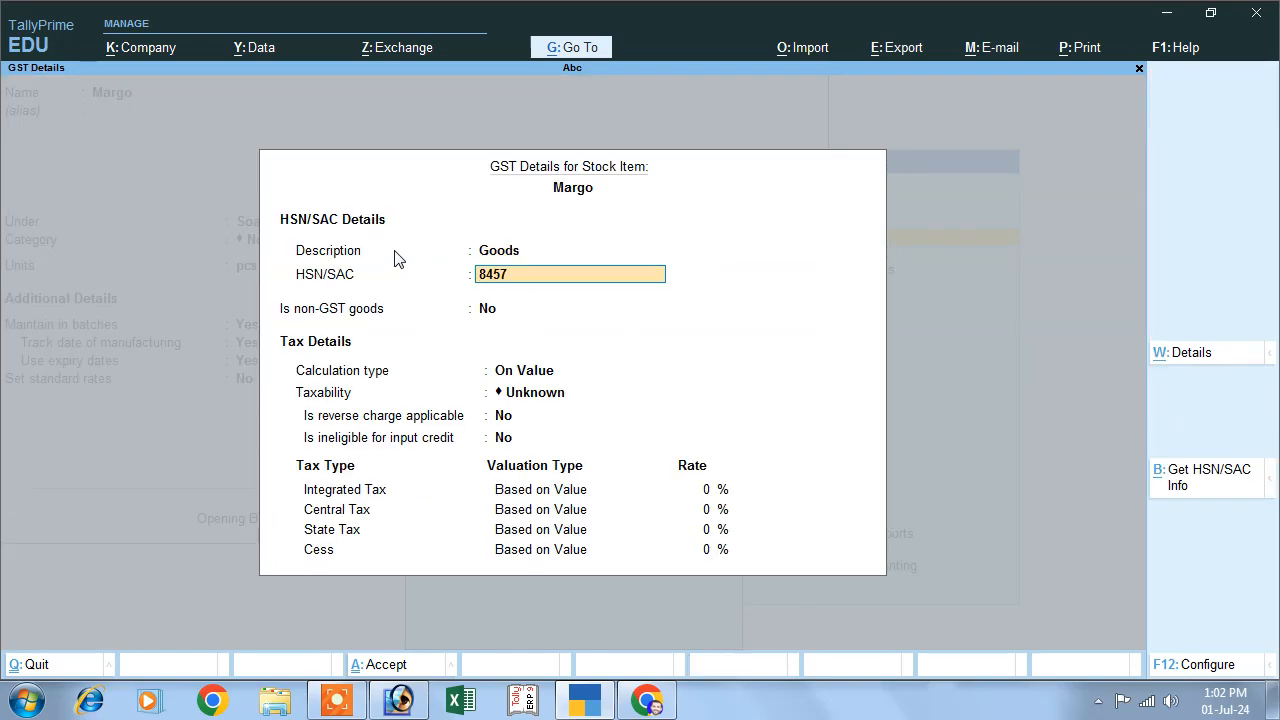
key(Return)
key(Return)
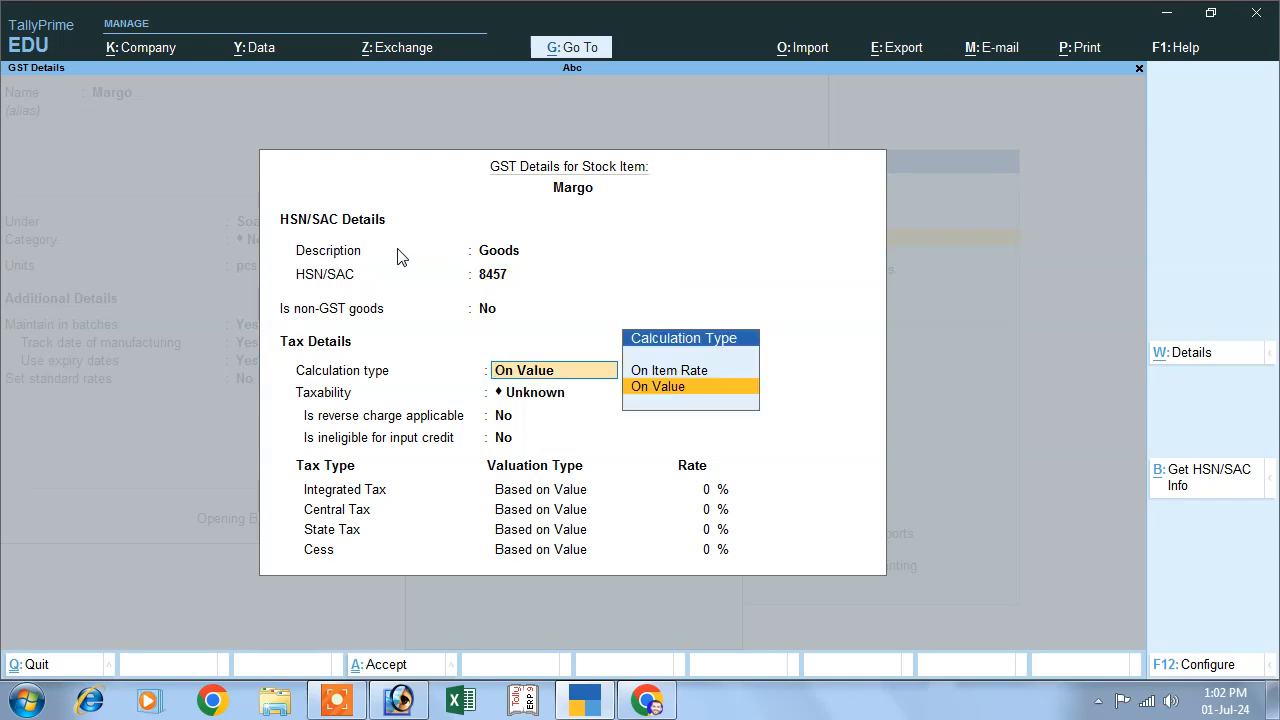
- Keep the calculation type On Value, set taxability to Taxable, and leave reverse charge off
key(Return)
key(Down)
key(Down)
key(Down)
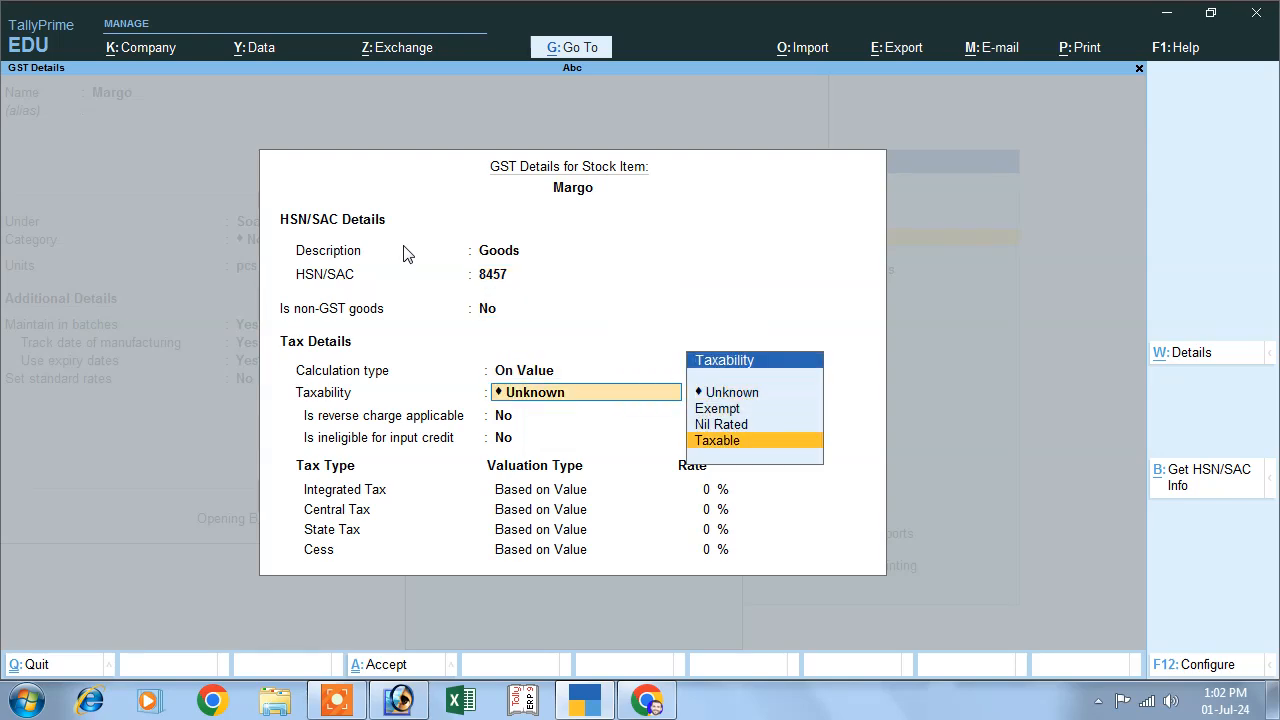
key(Return)
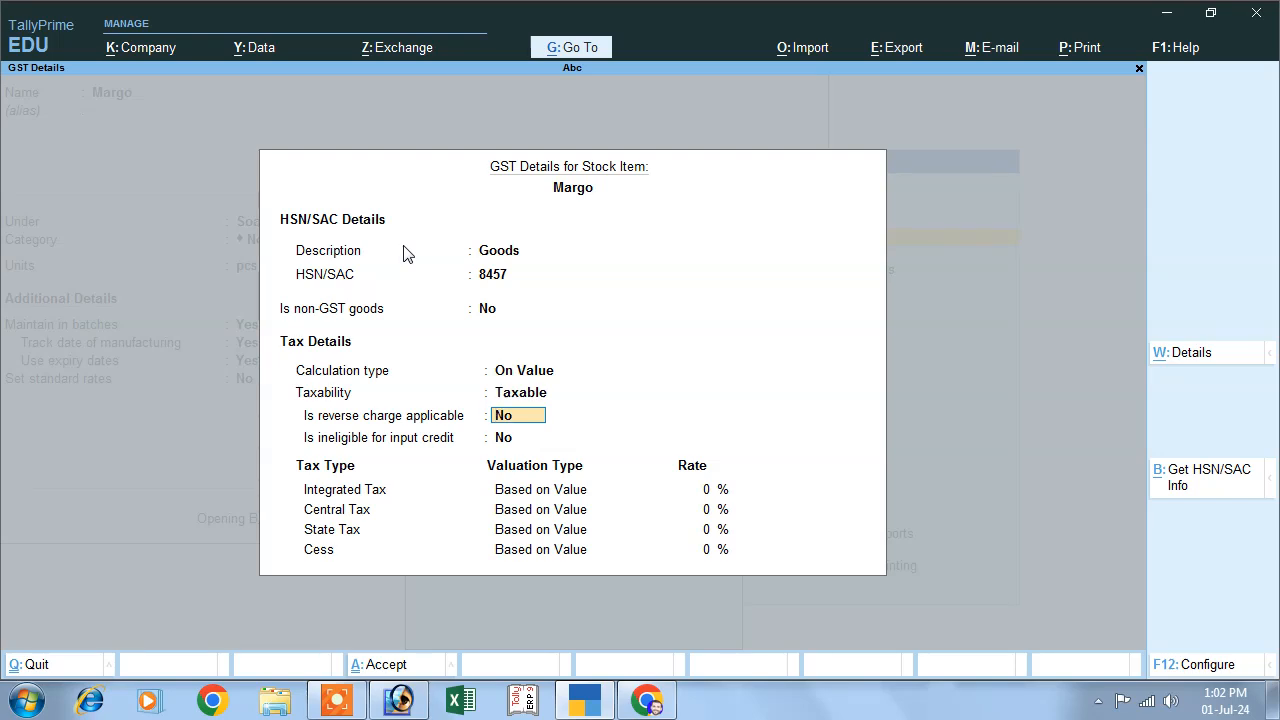
key(Return)
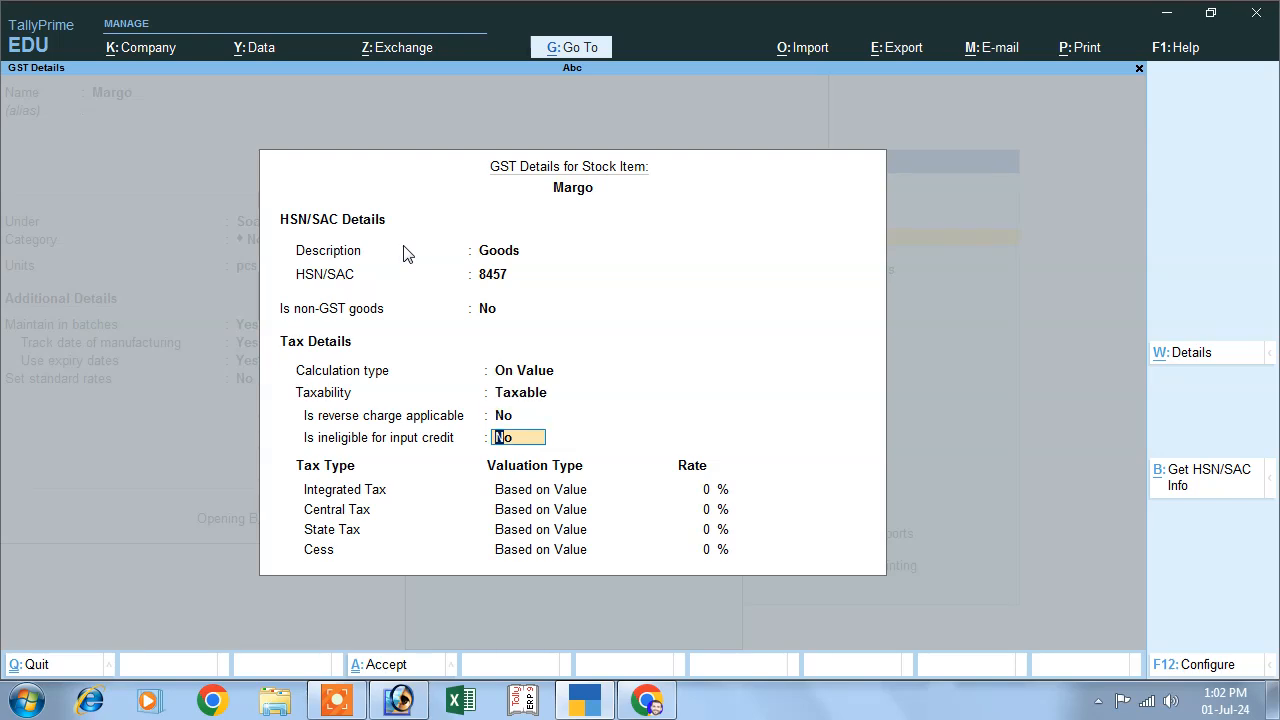
- Leave input credit ineligibility at No, set the integrated tax rate to 12%, and accept the GST details
key(Return)
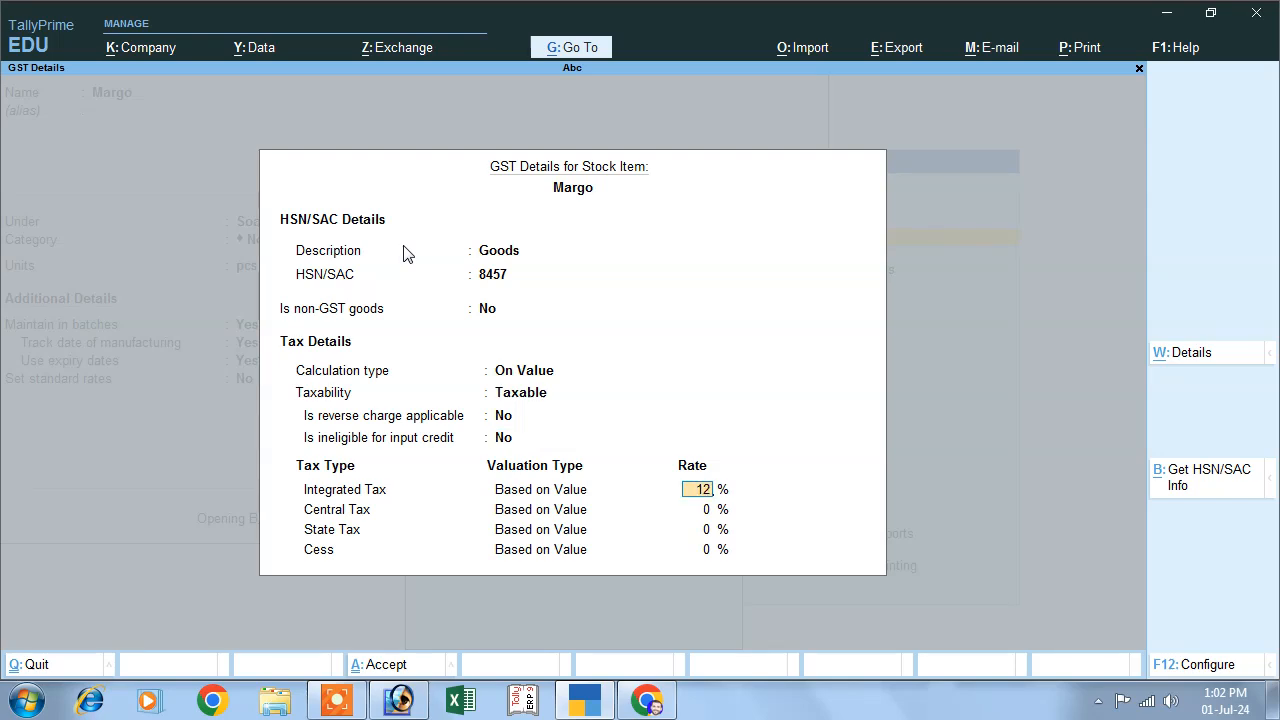
key(Return)
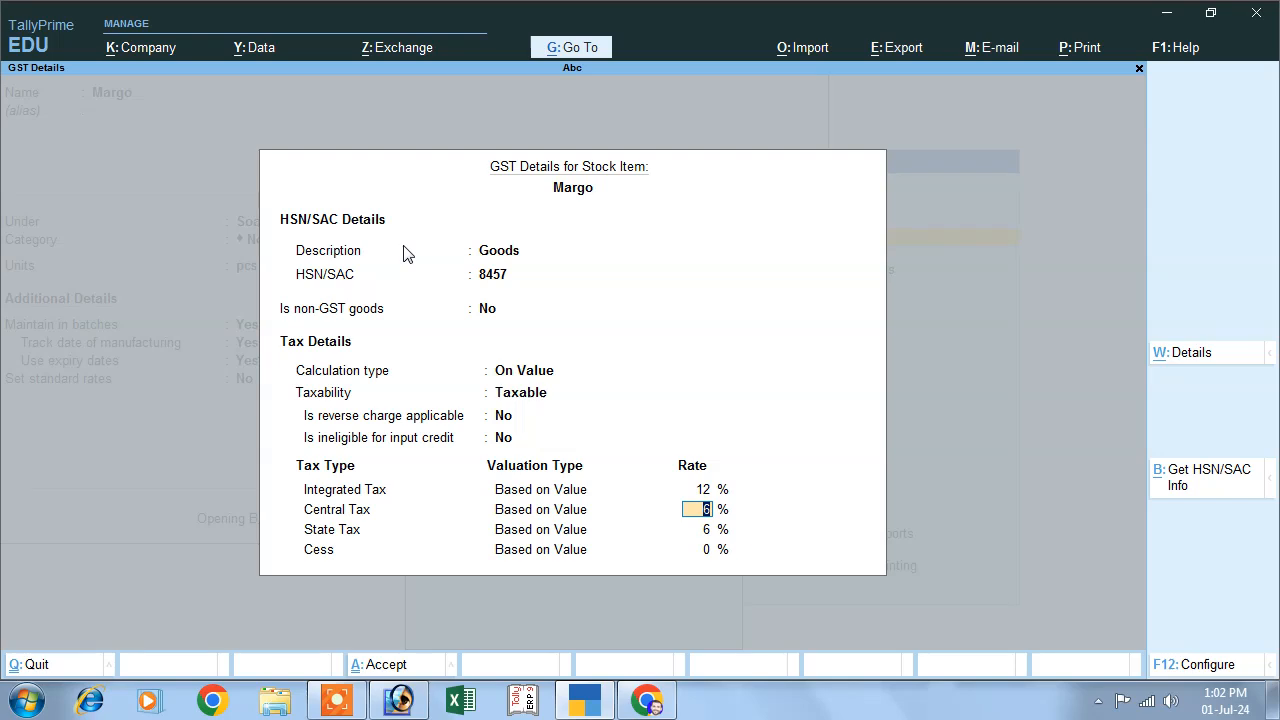
key(Return)
key(Return)
key(Return)
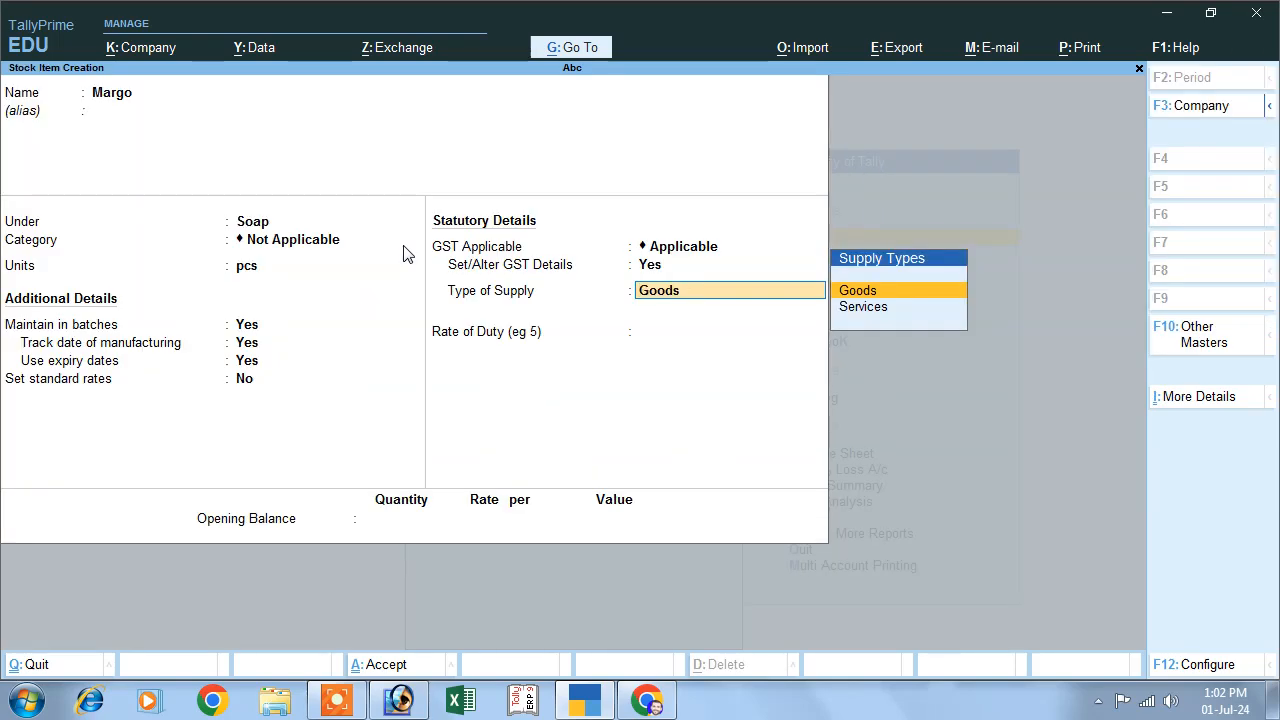
- Keep the supply type as Goods, save the Margo stock item, and return to the Gateway of Tally
key(Return)
key(Return)
key(Return)
key(Return)
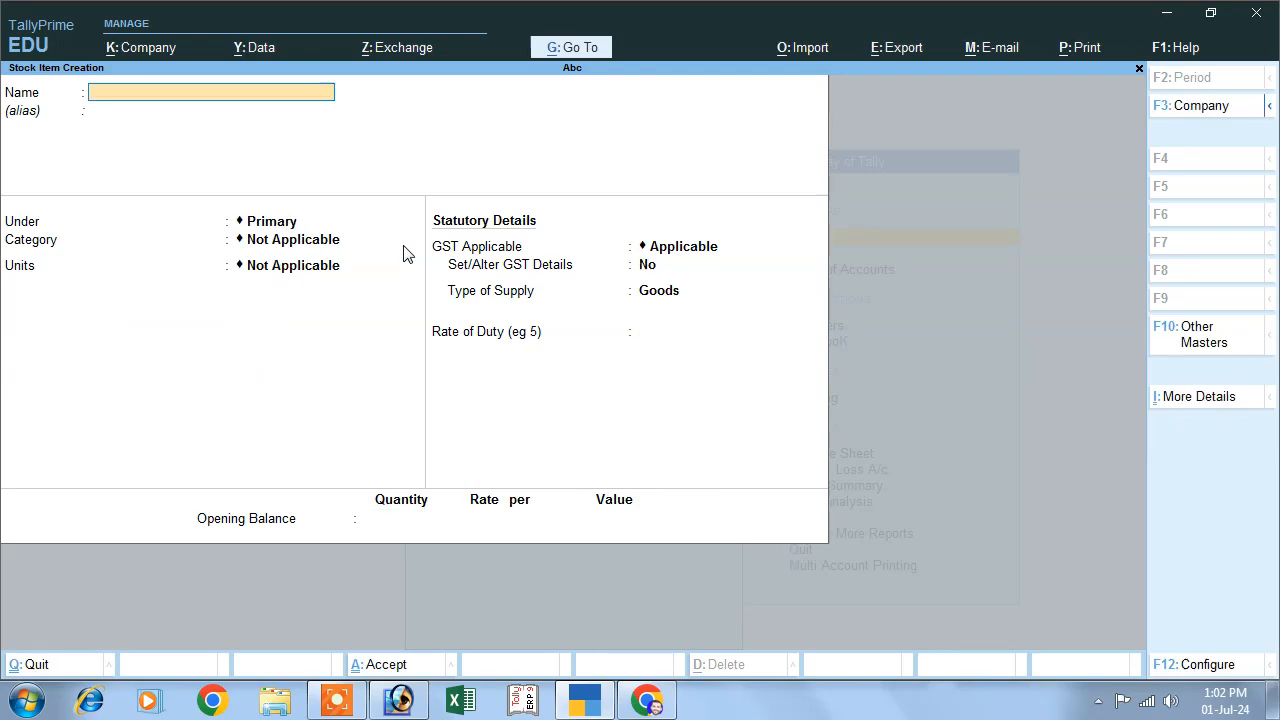
key(Escape)
key(Escape)
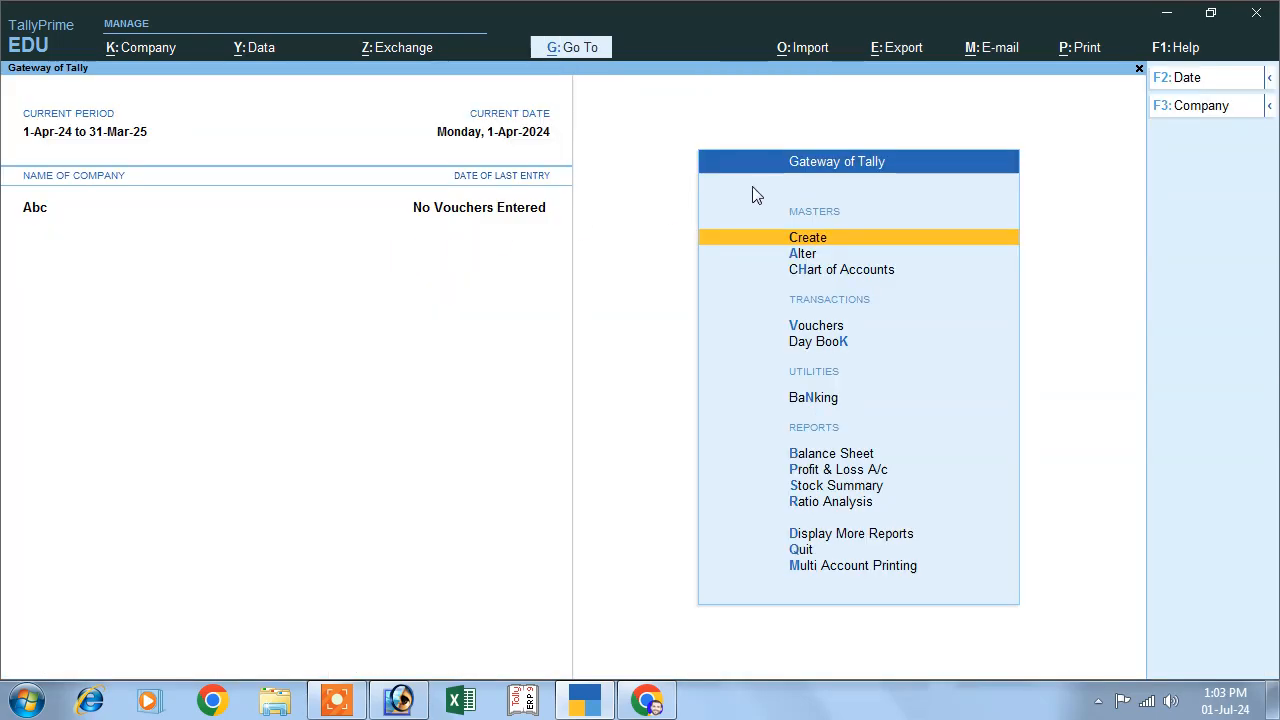
- Start a purchase voucher with supplier invoice number 01 dated 1-Apr-24
click(806, 329)
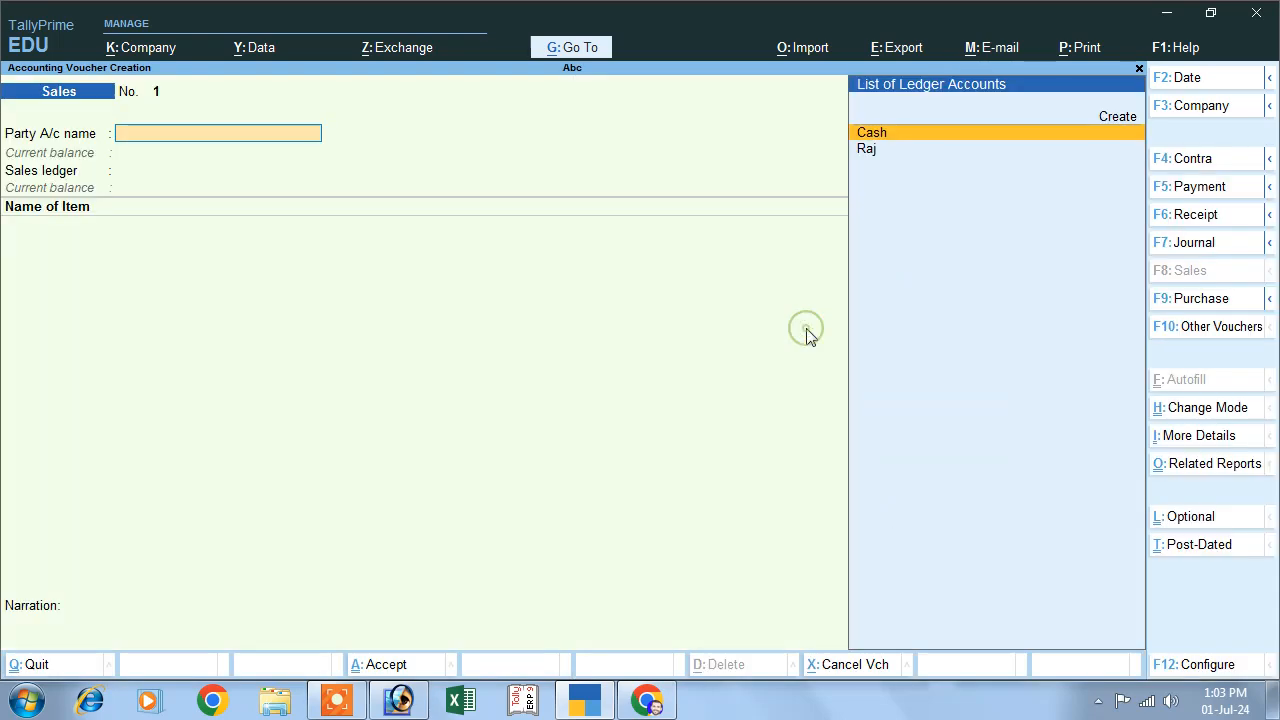
click(1168, 302)
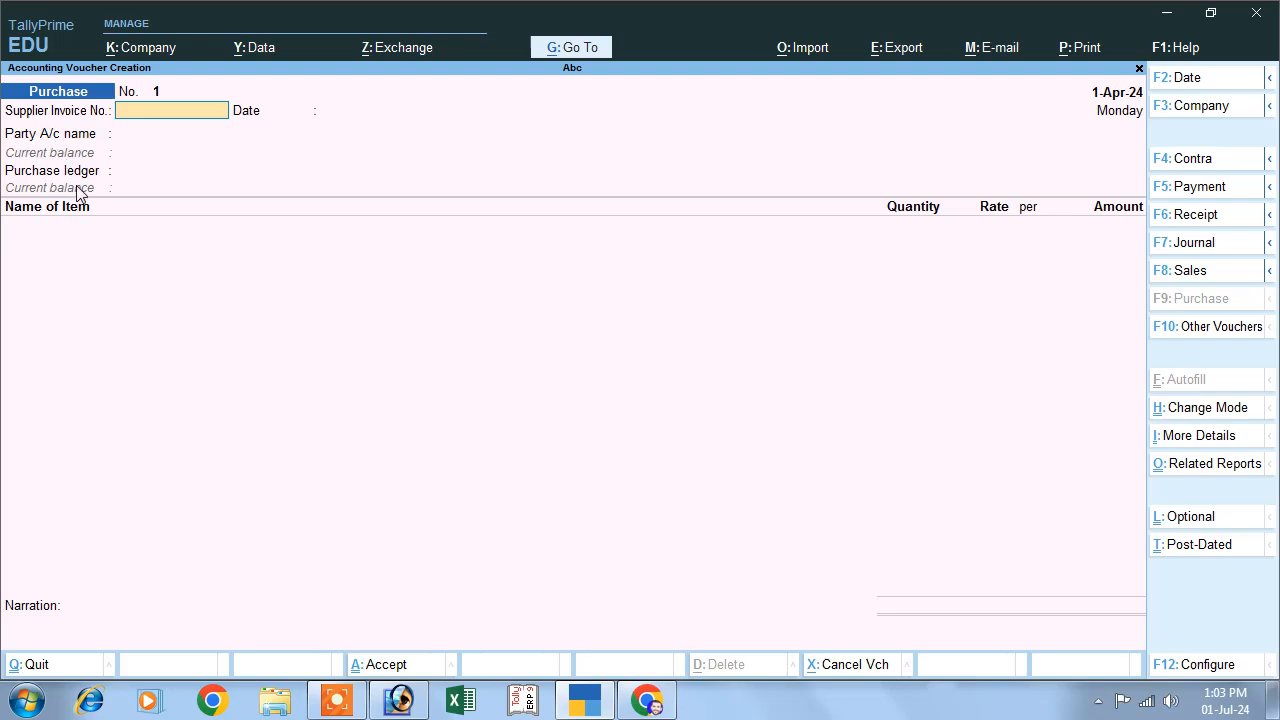
text(01)
key(Return)
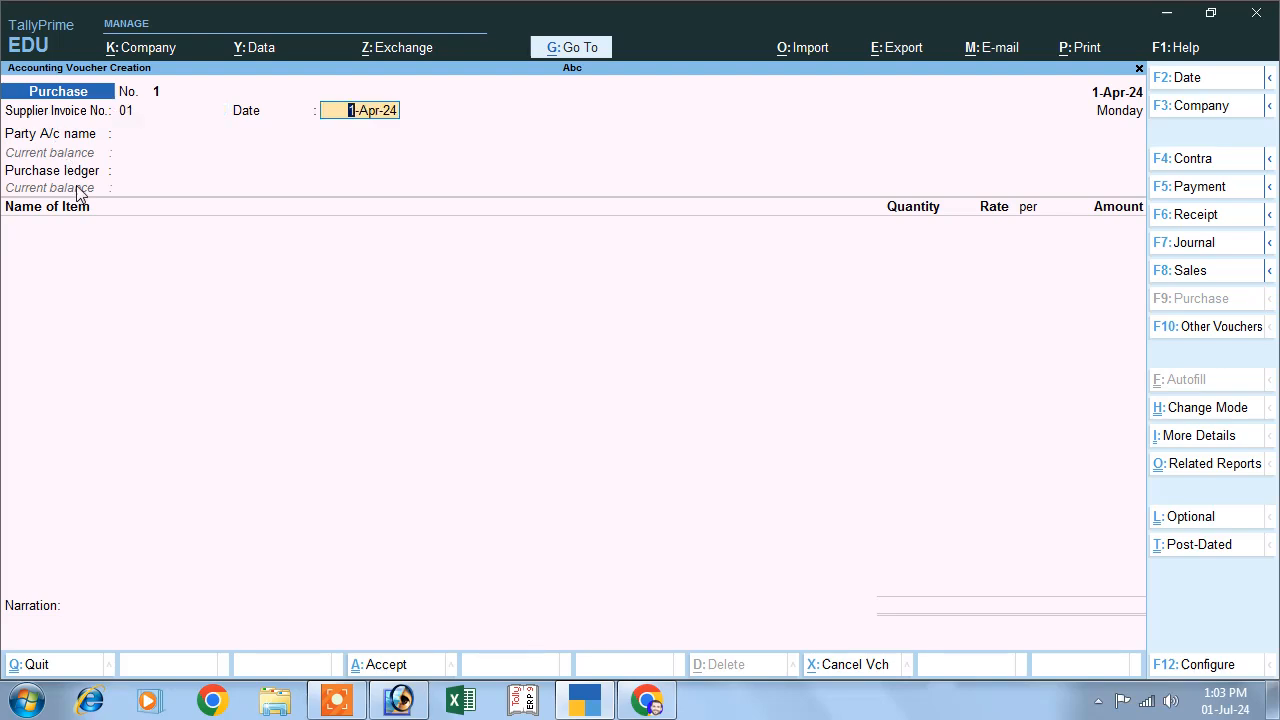
key(Return)
- Choose the supplier's ledger as the party account, leave the receipt details blank, and use the Purchase ledger
key(Down)
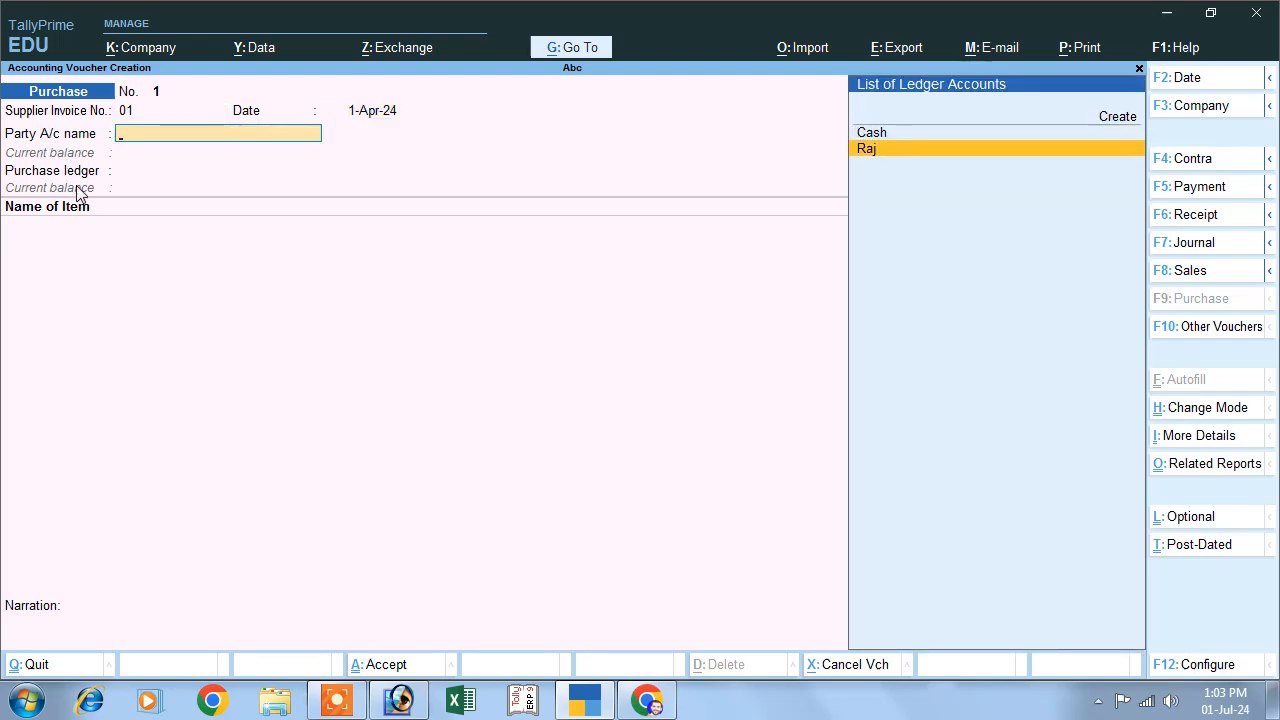
key(Return)
key(Return)
key(Return)
key(Return)
key(Return)
key(Return)
key(Return)
key(Return)
key(Return)
key(Return)
key(Return)
key(Return)
key(Return)
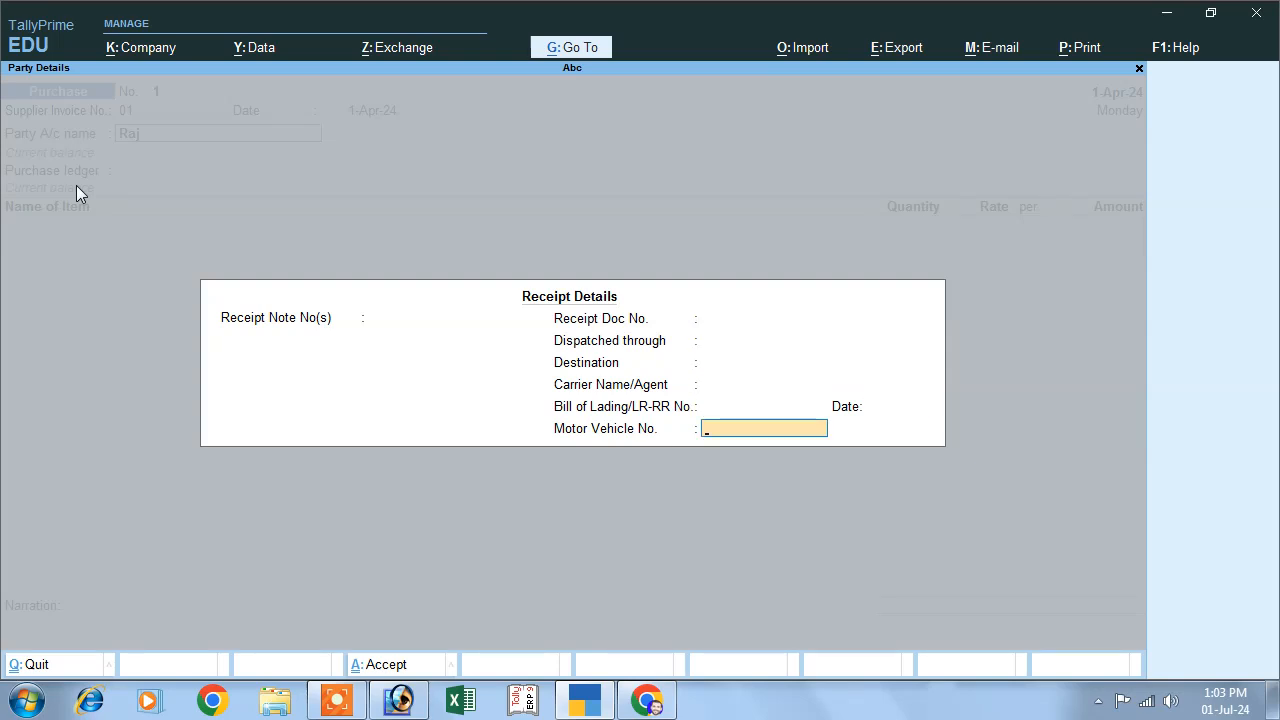
key(Return)
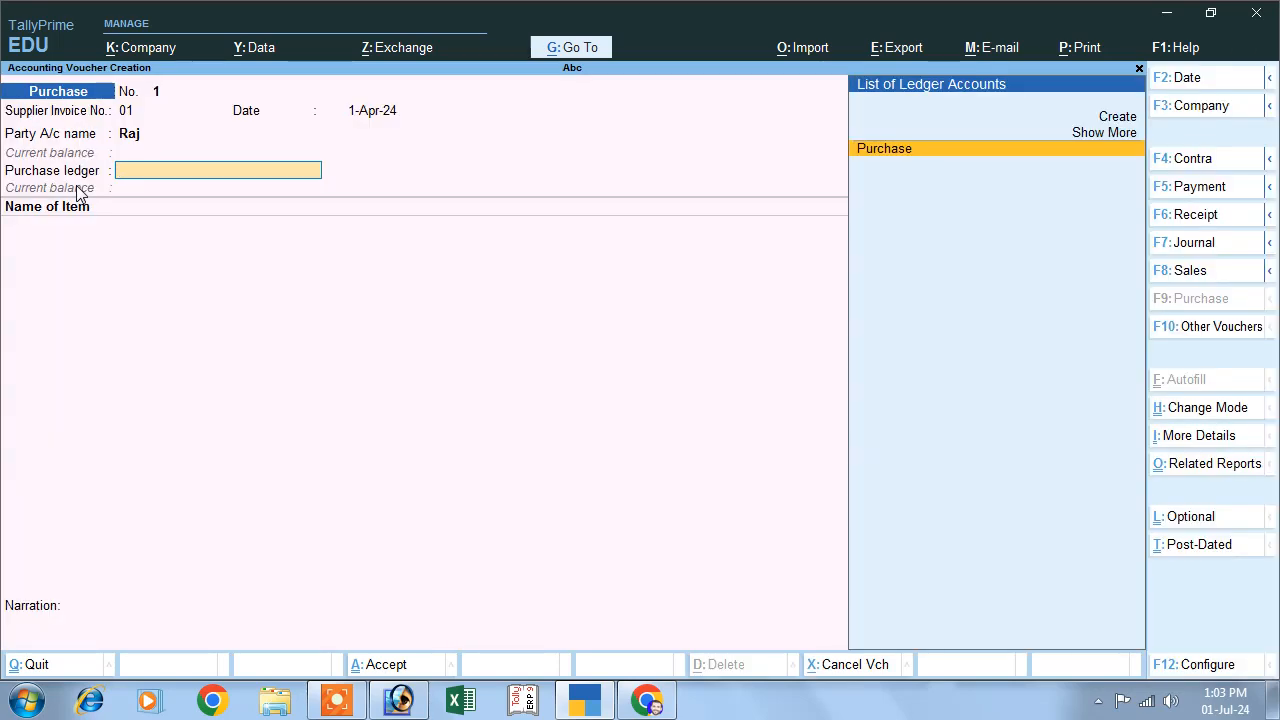
key(Return)
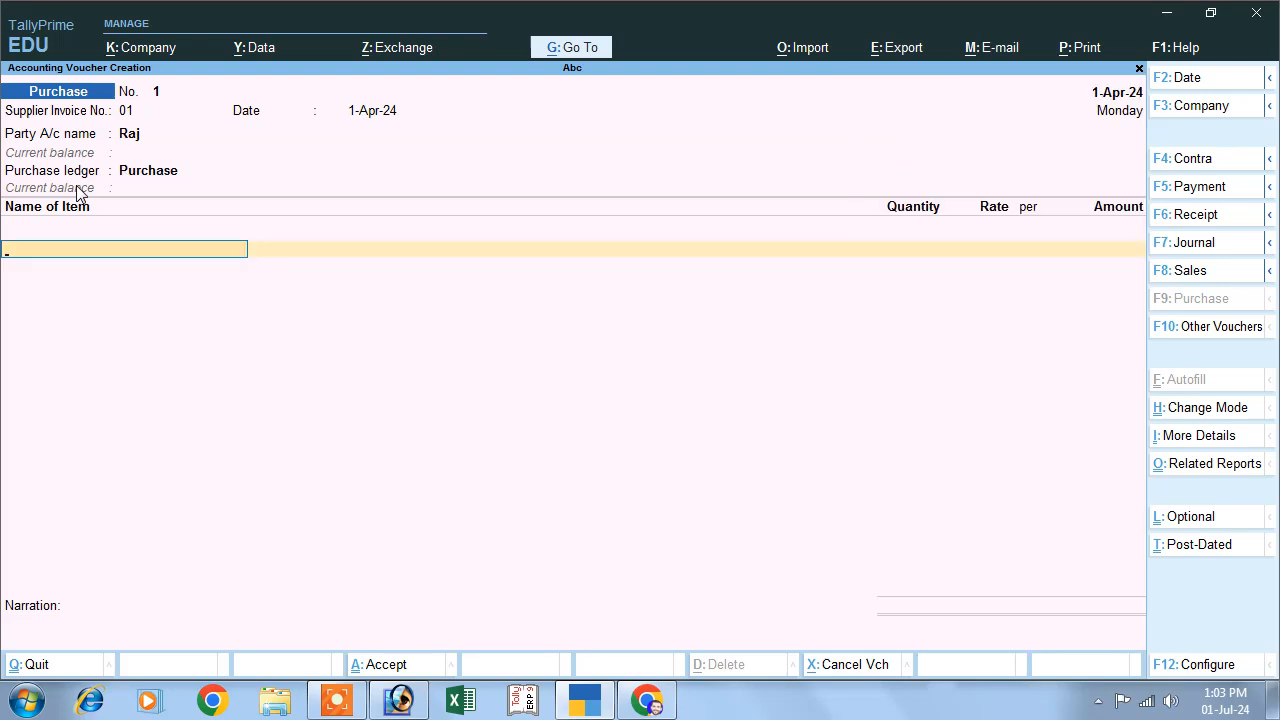
- Add the stock item Margo to the purchase and allocate it to a new batch numbered 5
key(Down)
key(Down)
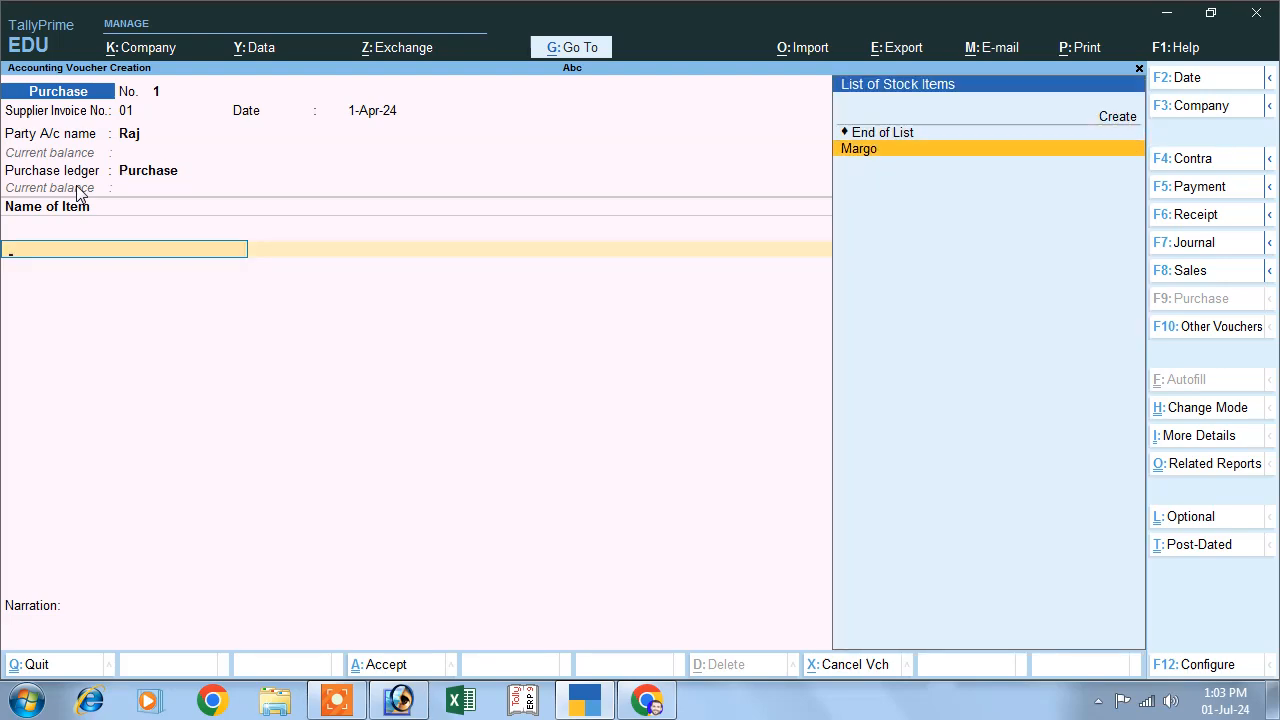
key(Return)
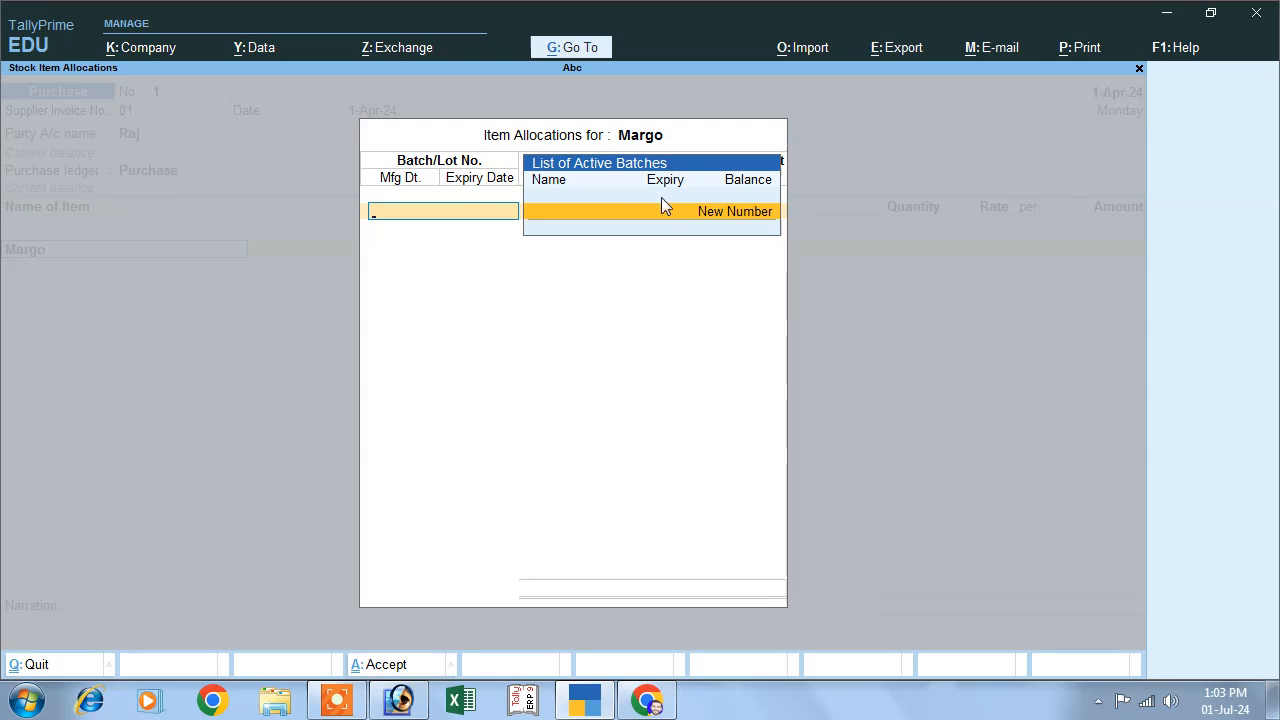
key(Return)
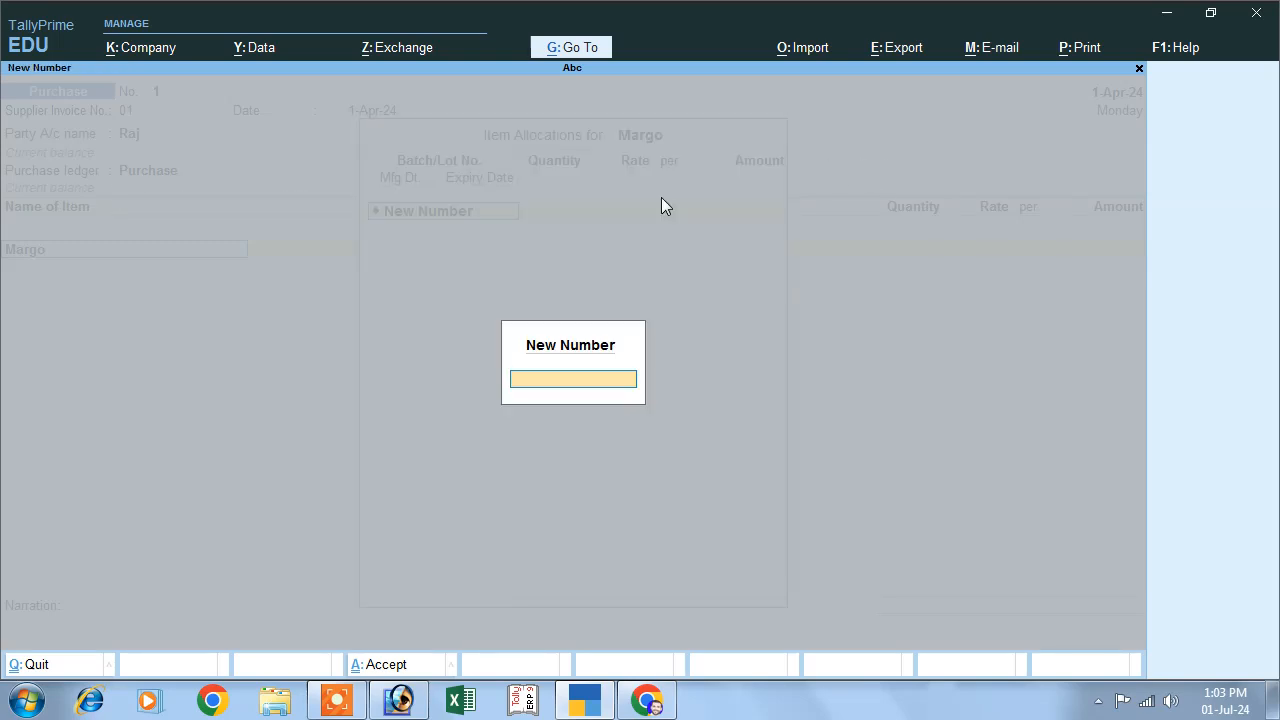
key(Return)
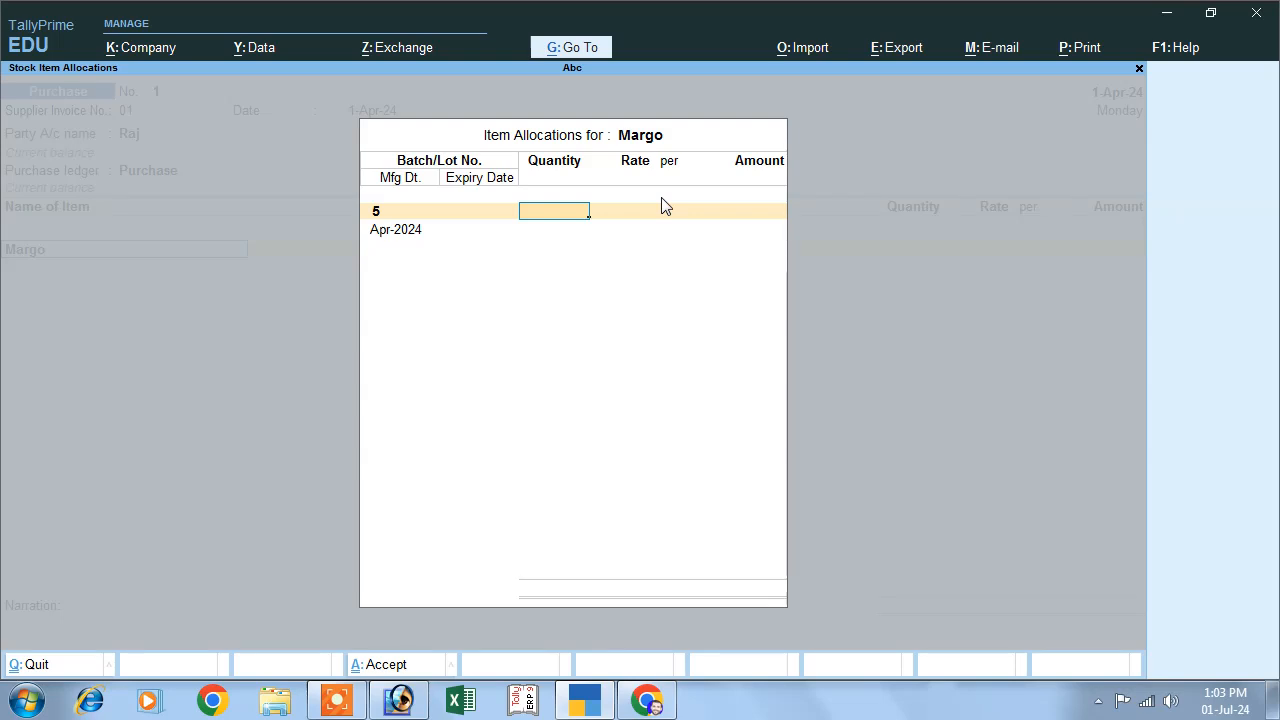
- Enter a quantity of 1,500 pcs at a rate of 5 per piece for batch 5
text(1,500)
key(Return)
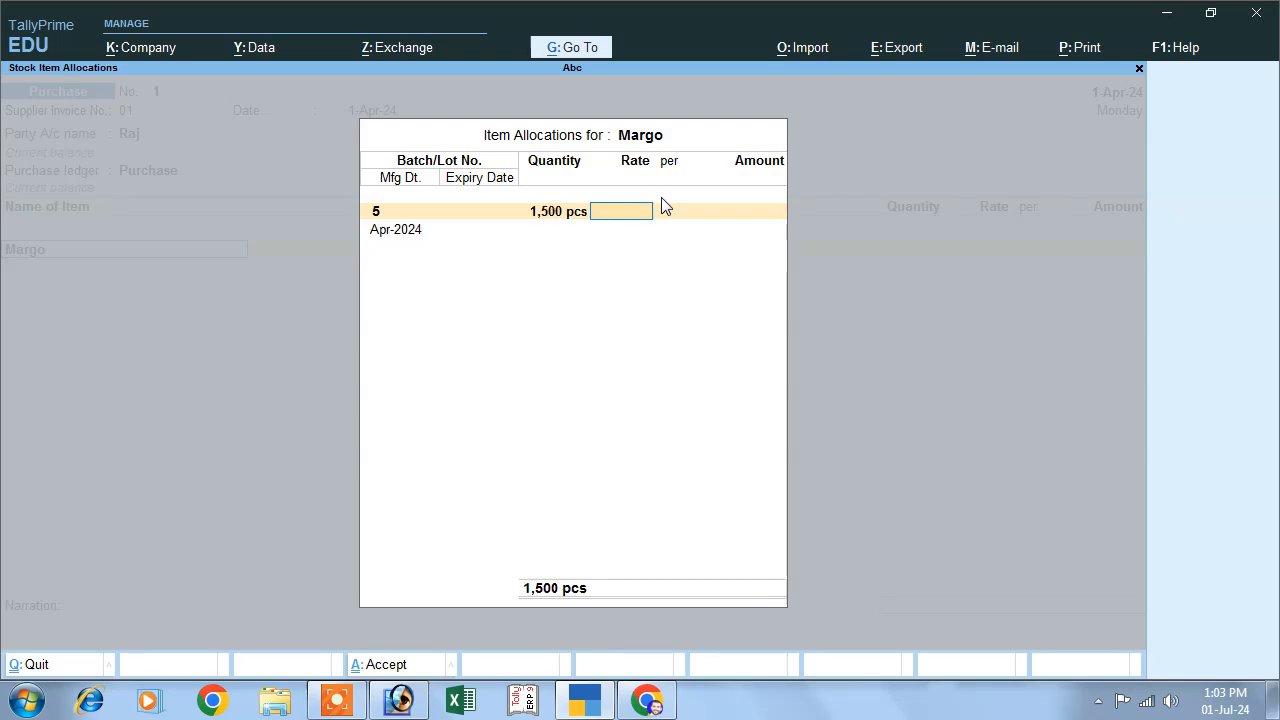
text(5)
key(Return)
key(Return)
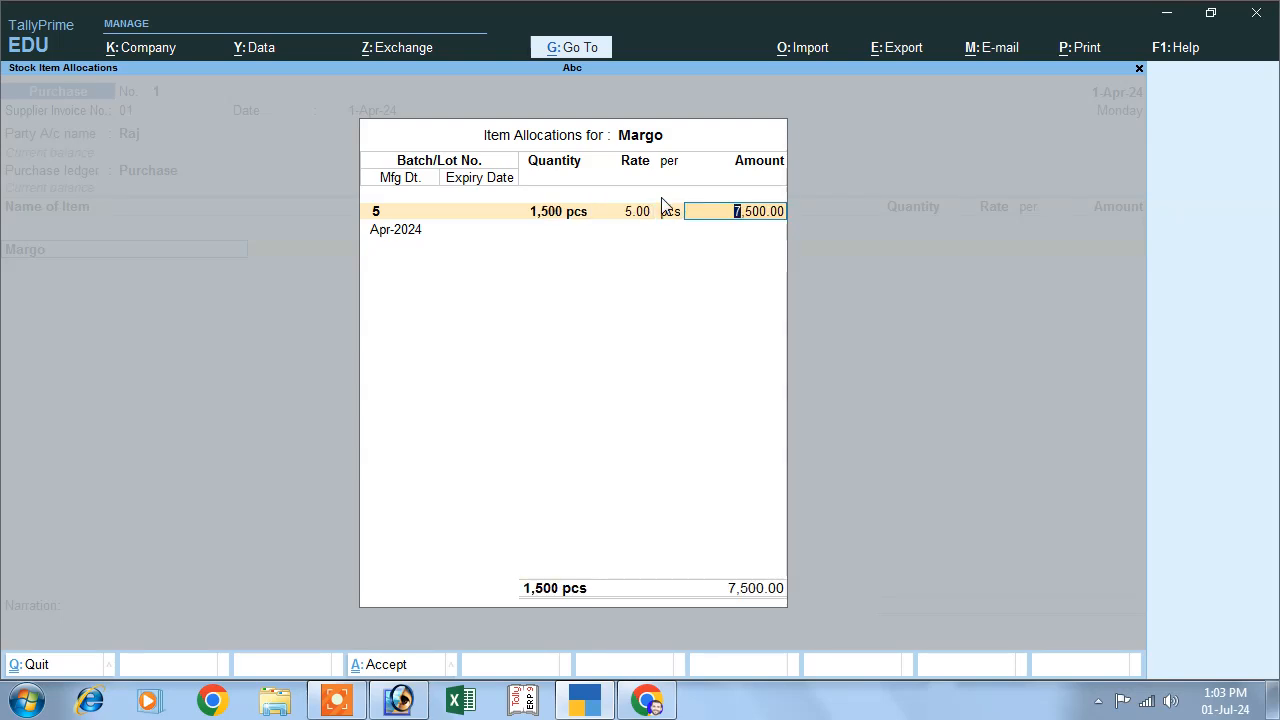
key(Return)
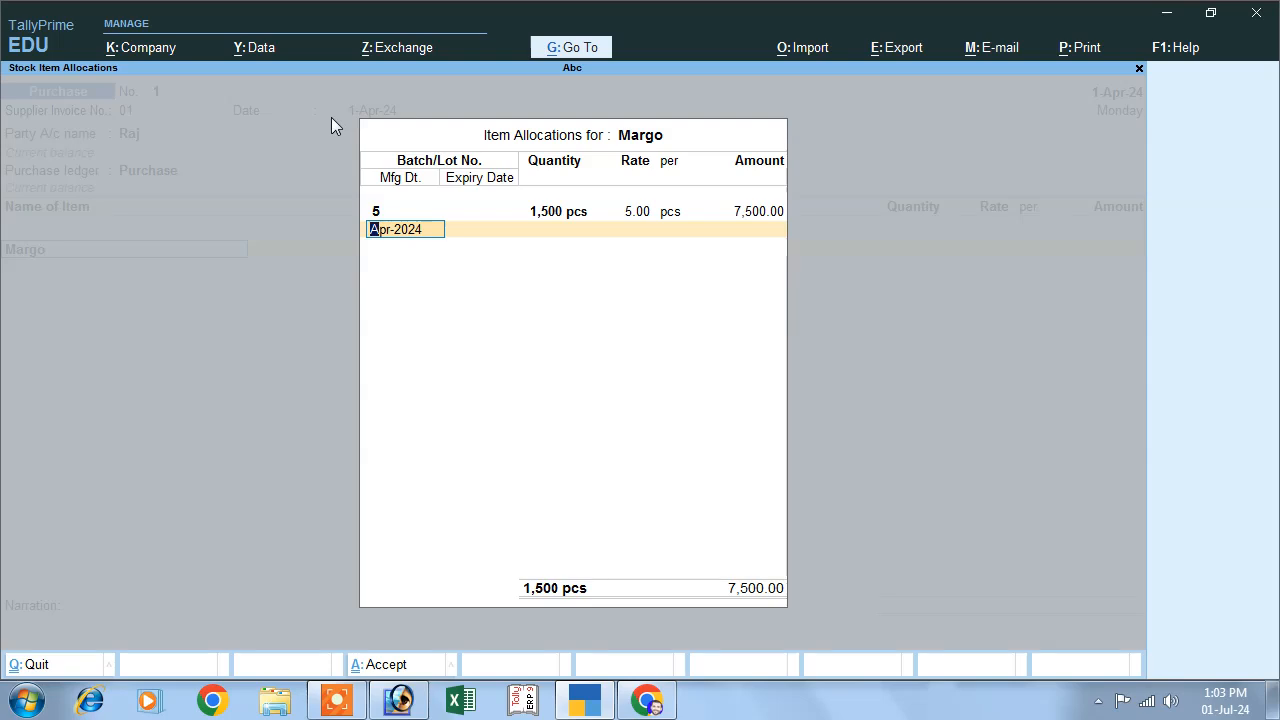
- Keep the batch's manufacturing date as Apr-2024, set its expiry to 300 days, and finish the item entries
key(Return)
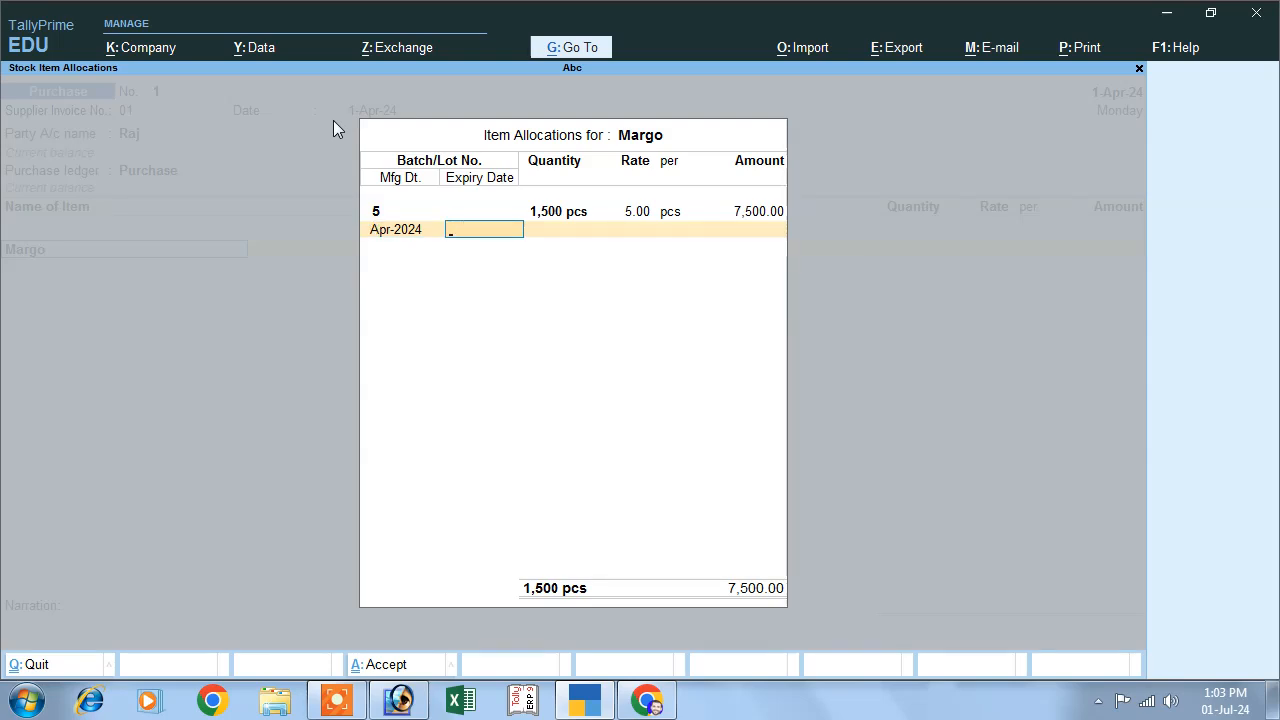
text(300)
key(Return)
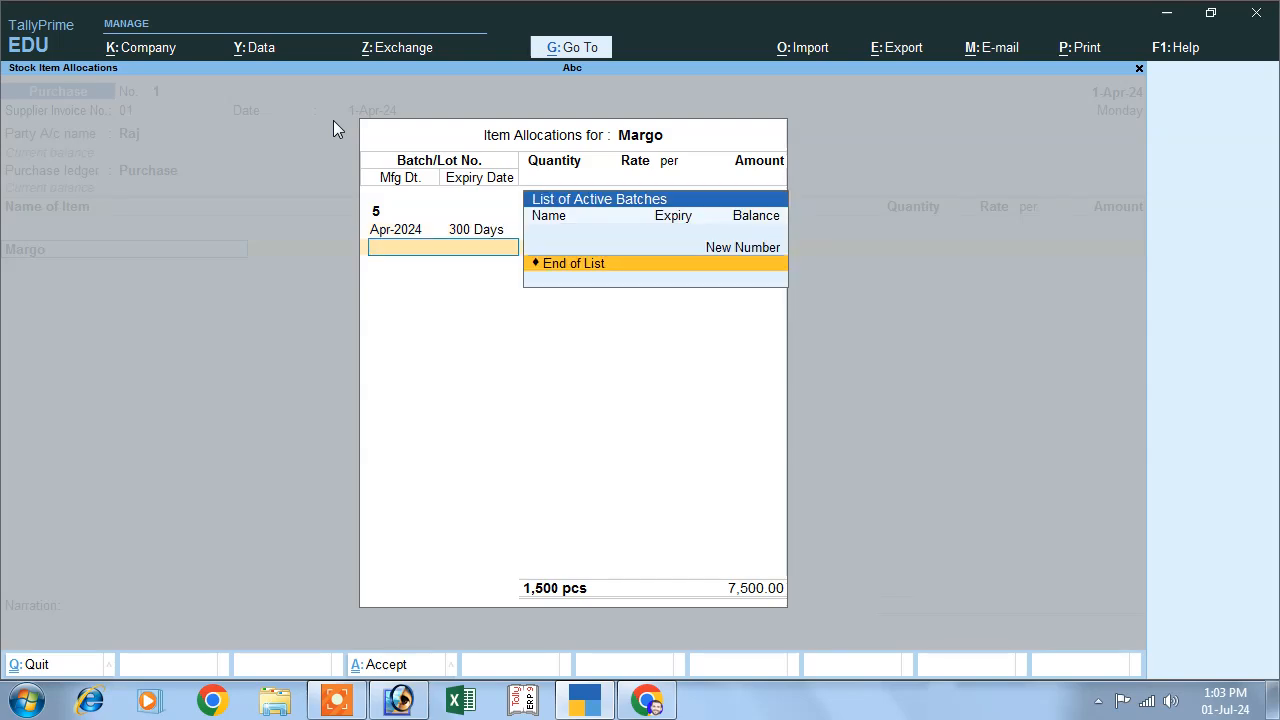
key(Return)
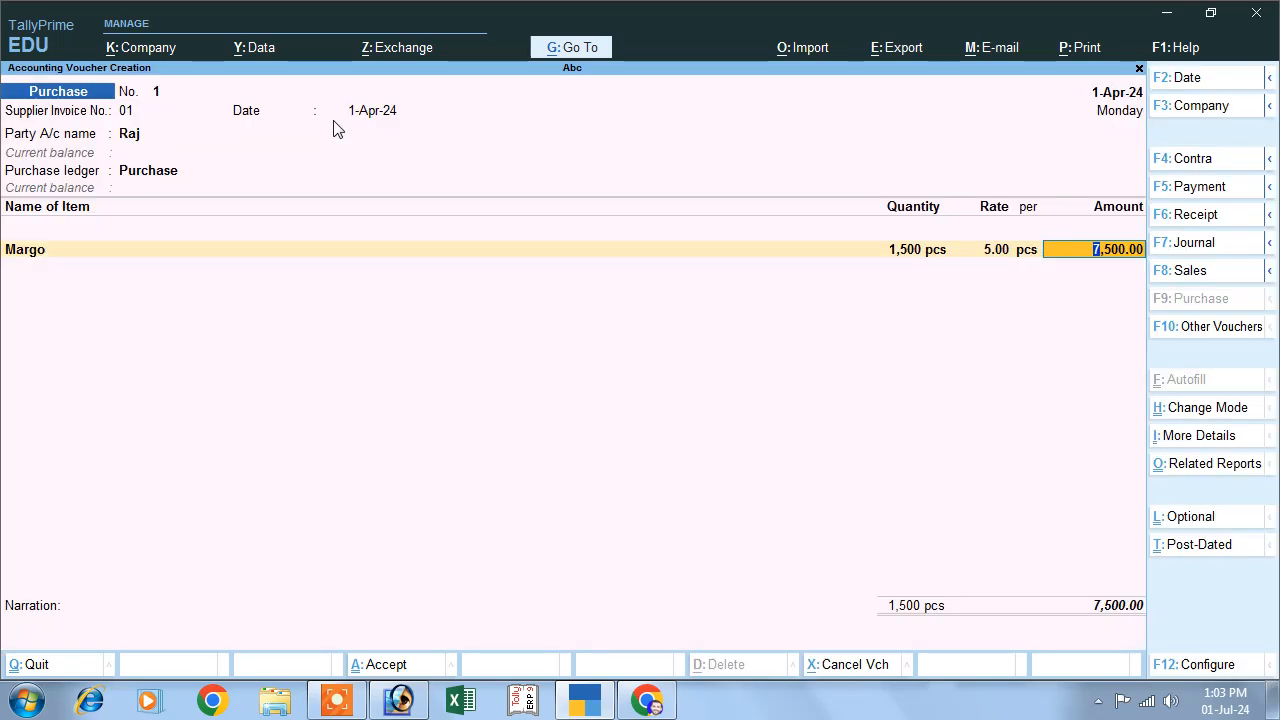
key(Return)
- Add the Cgst and Sgst tax ledgers to the purchase voucher
key(Return)
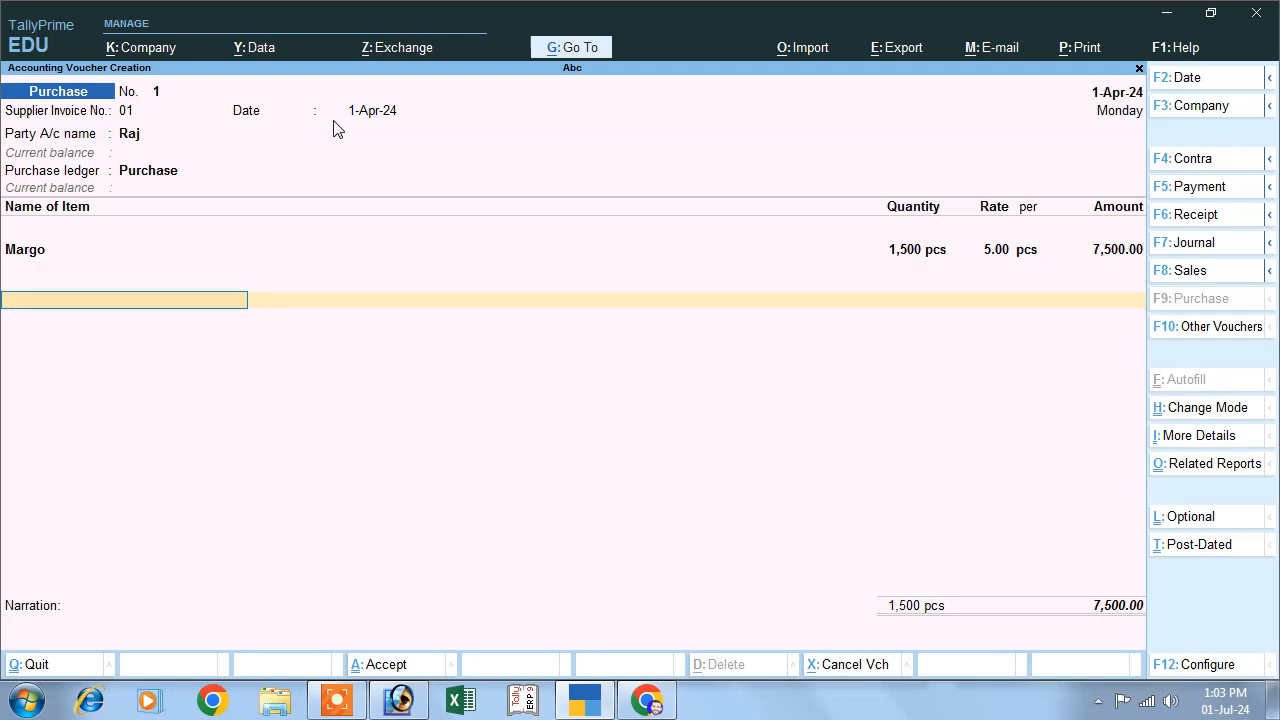
text(C)
key(Return)
key(Return)
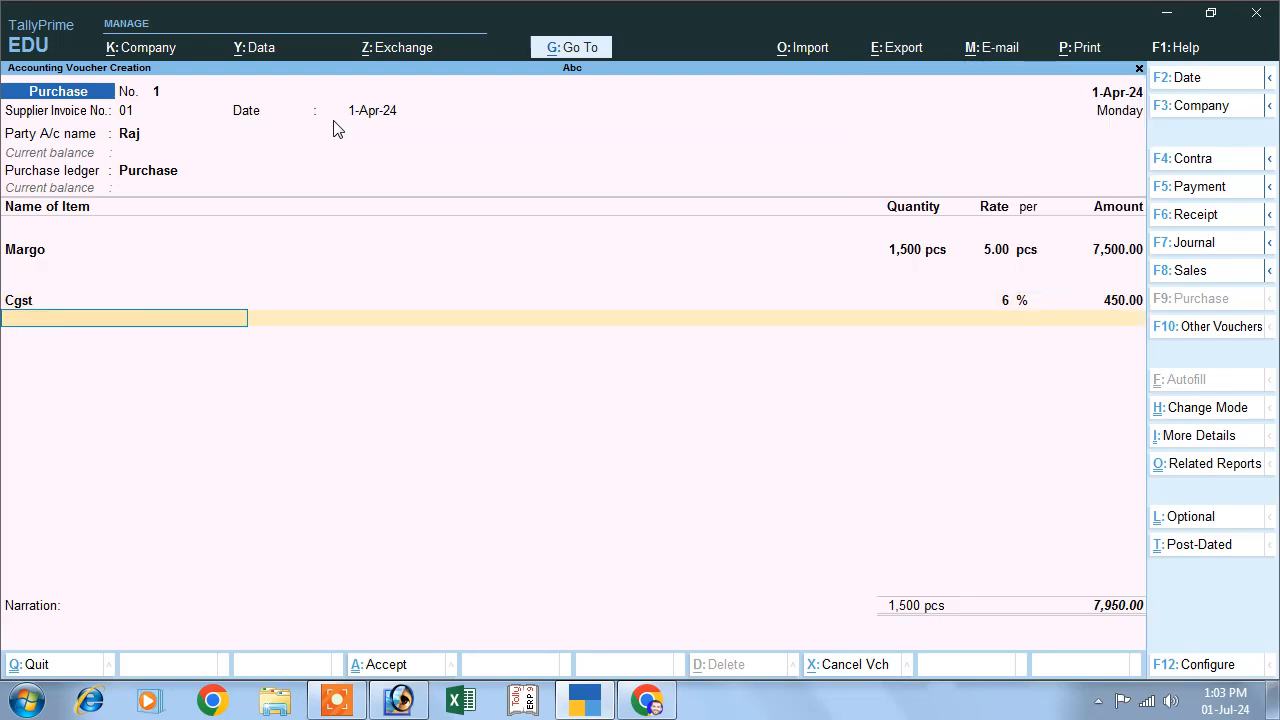
text(S)
- Leave the narration blank and save the purchase voucher
key(Return)
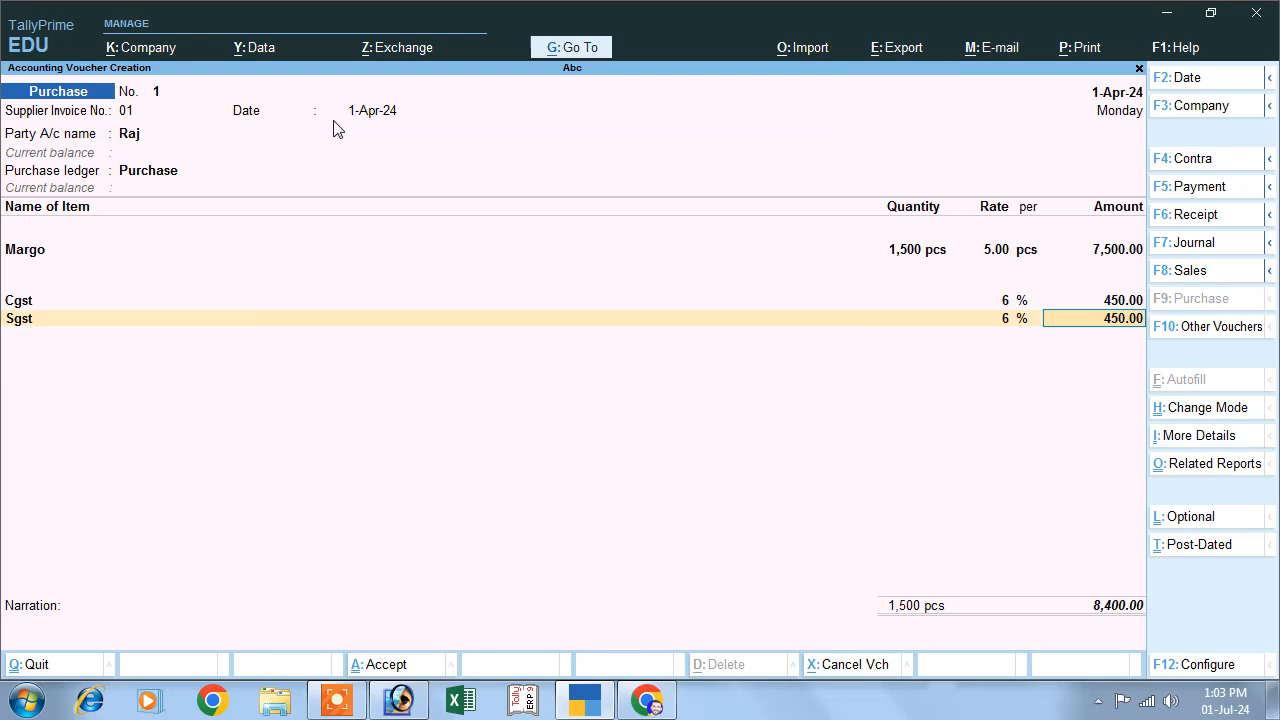
key(Return)
key(Return)
key(Return)
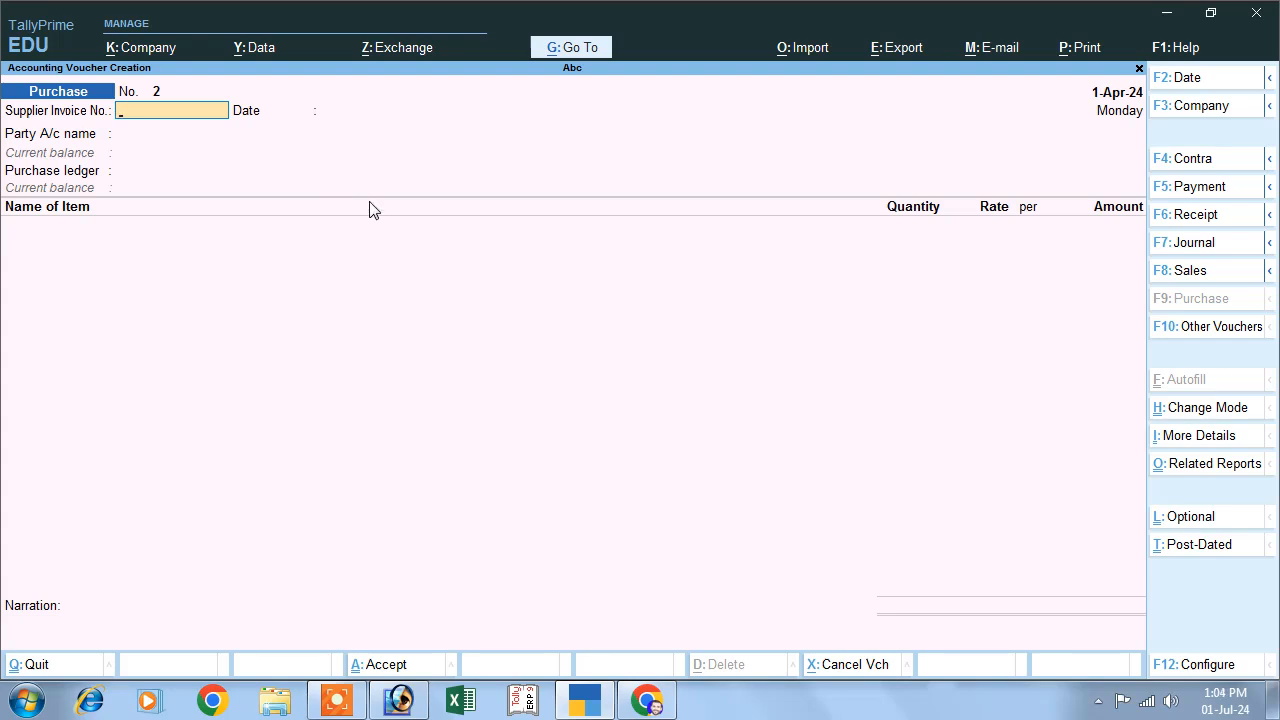
- Start a sales voucher with Cash as the party, blank dispatch details, and Sales as the sales ledger
click(1165, 280)
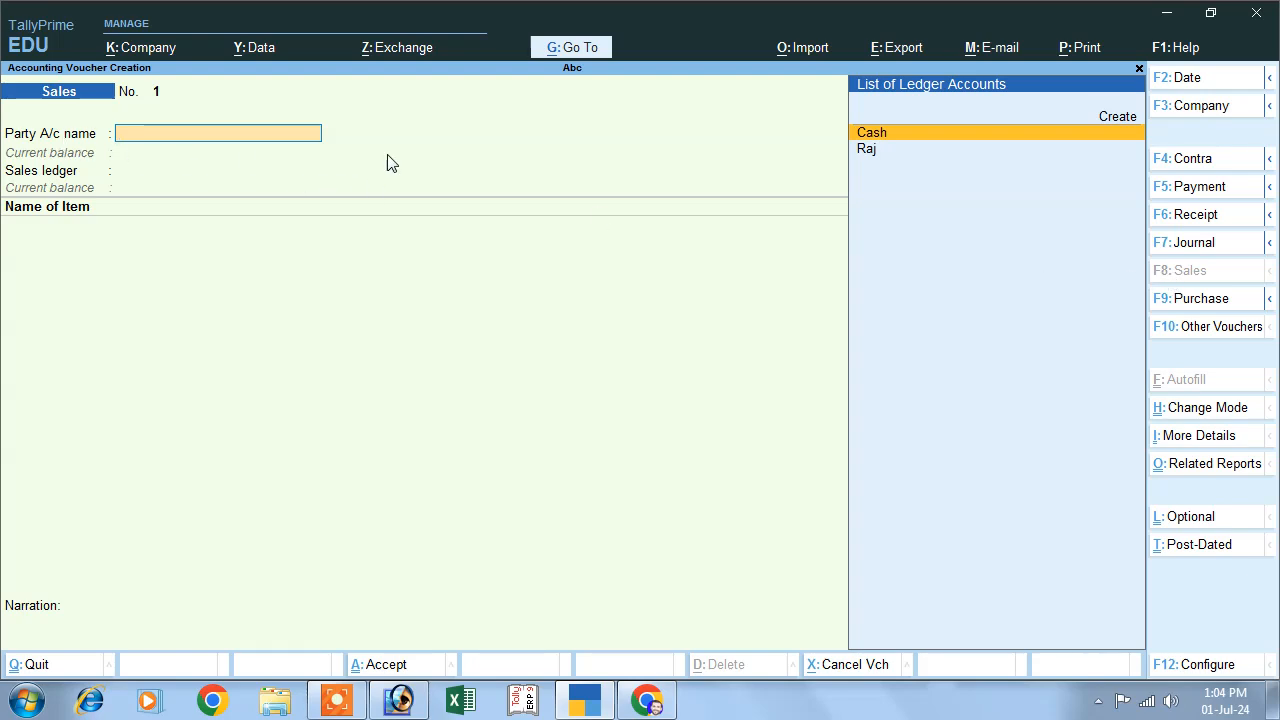
key(Return)
key(Return)
key(Return)
key(Return)
key(Return)
key(Return)
key(Return)
key(Return)
key(Return)
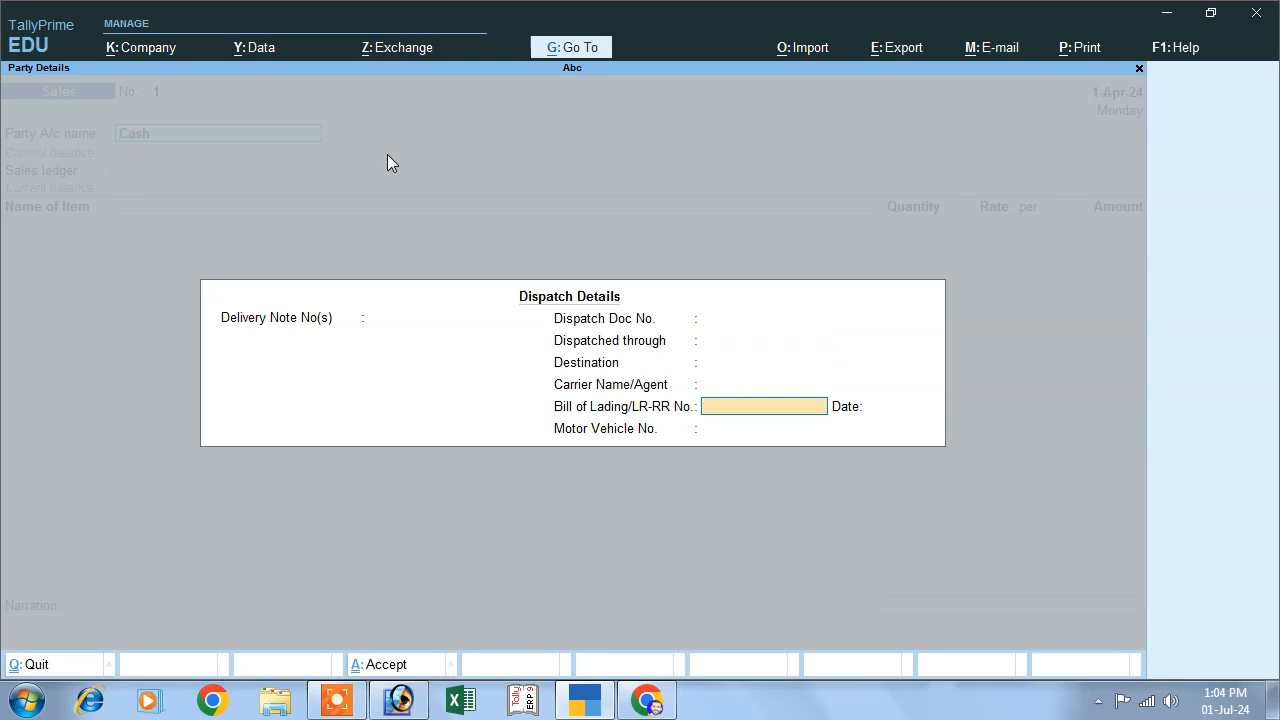
key(Return)
key(Return)
key(Return)
key(Return)
key(Return)
key(Return)
key(Return)
key(Return)
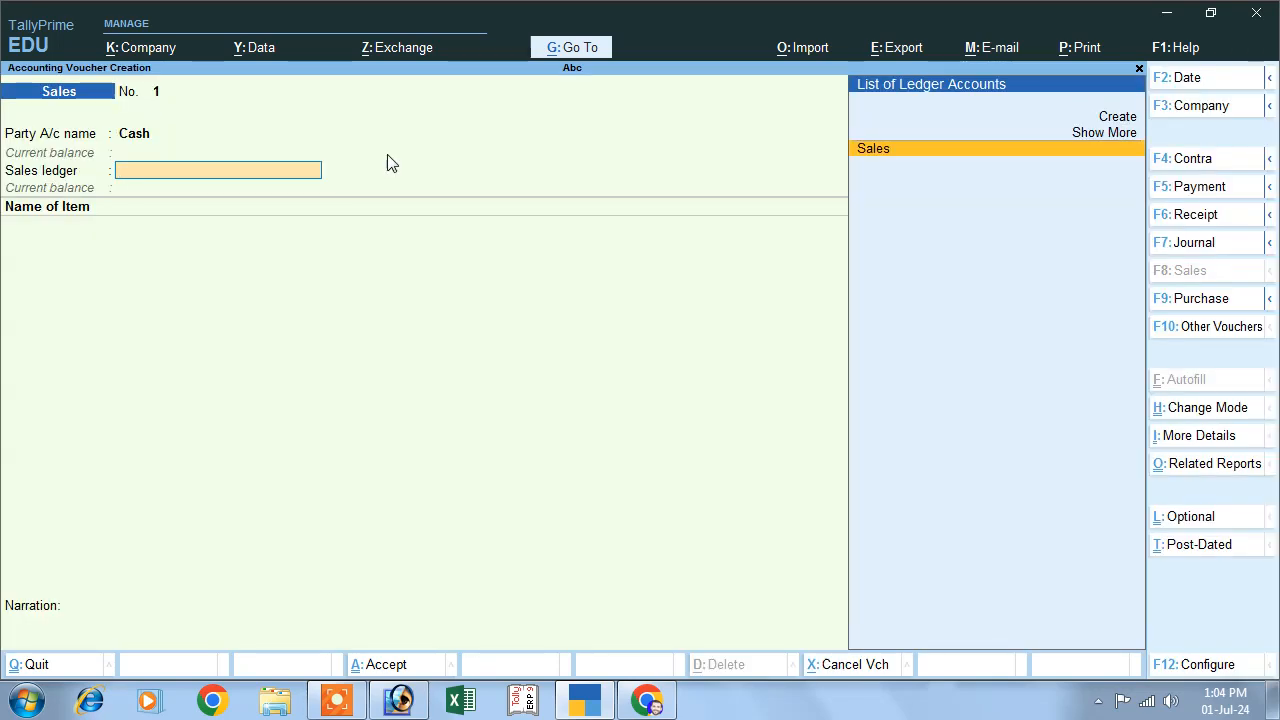
key(Return)
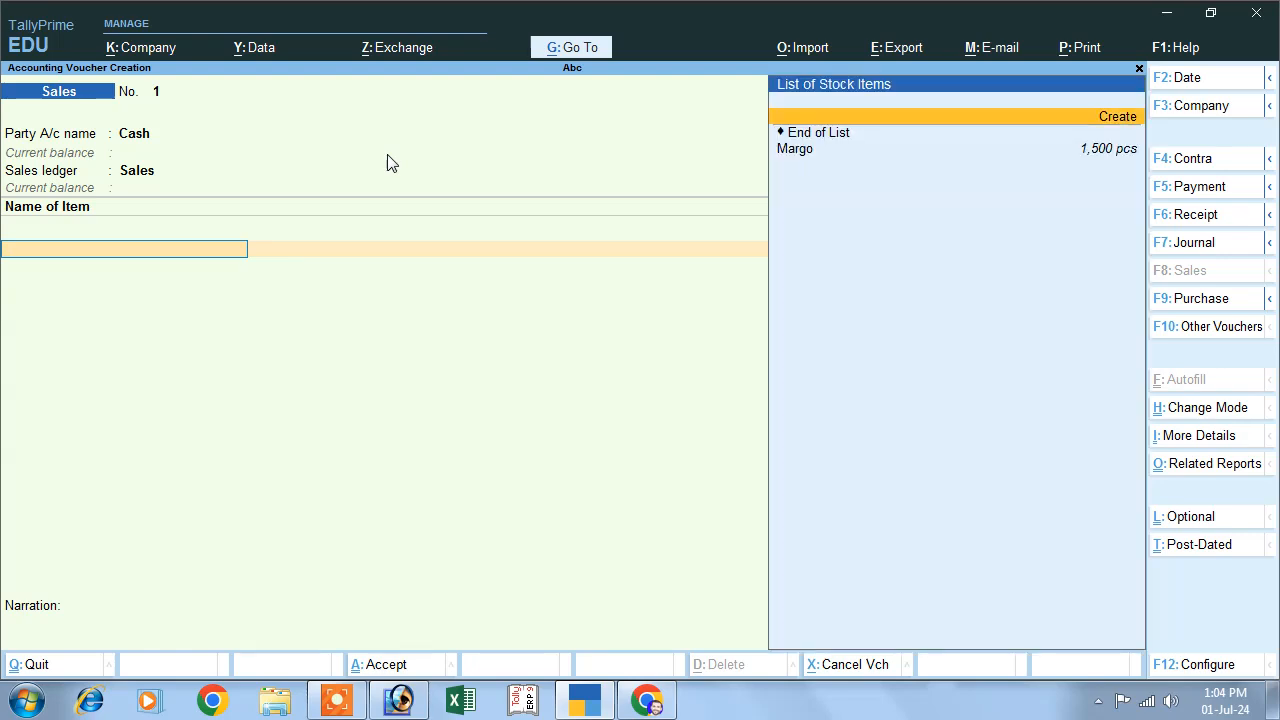
- Add the stock item Margo to the sale and allocate 200 pcs from batch 5
key(Return)
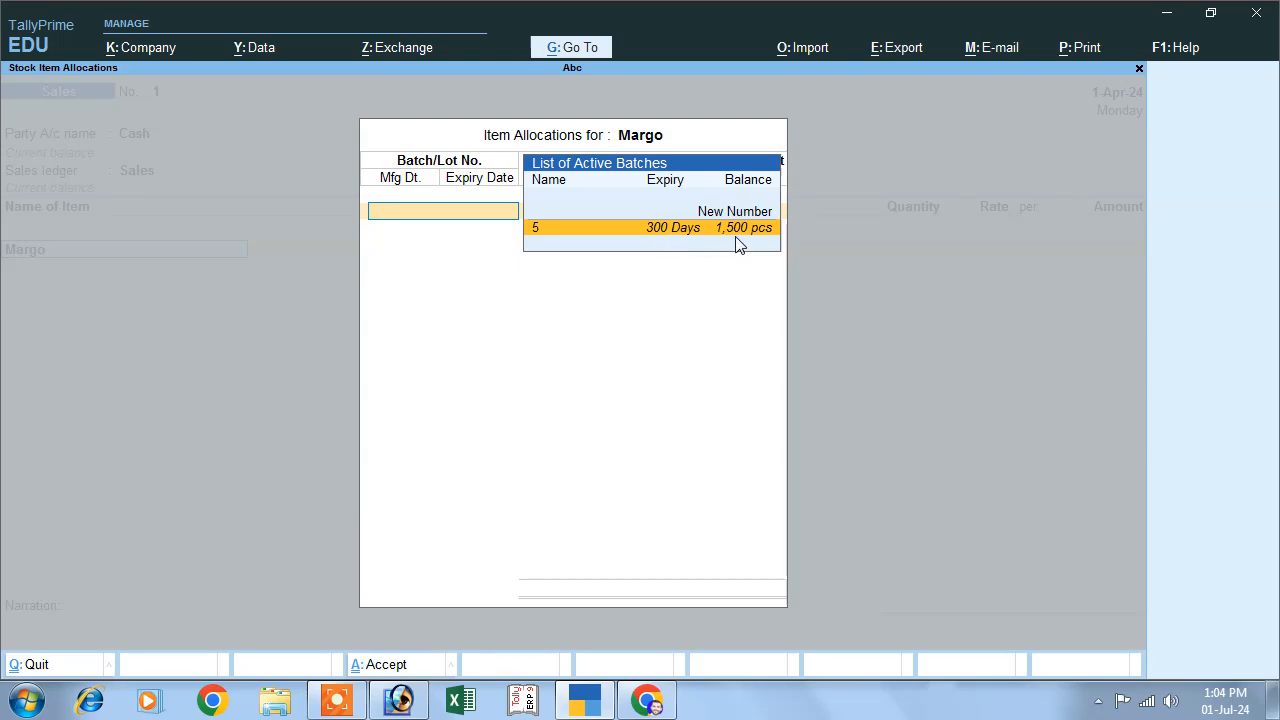
key(Return)
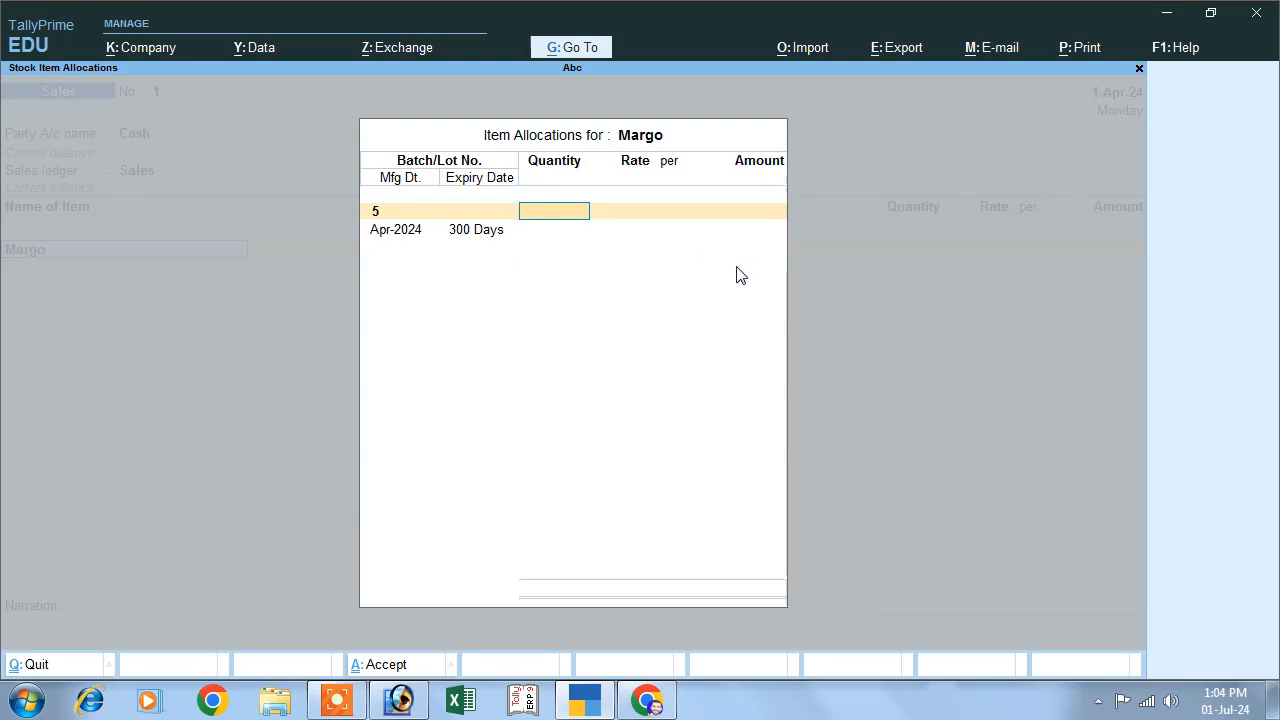
text(200)
key(Return)
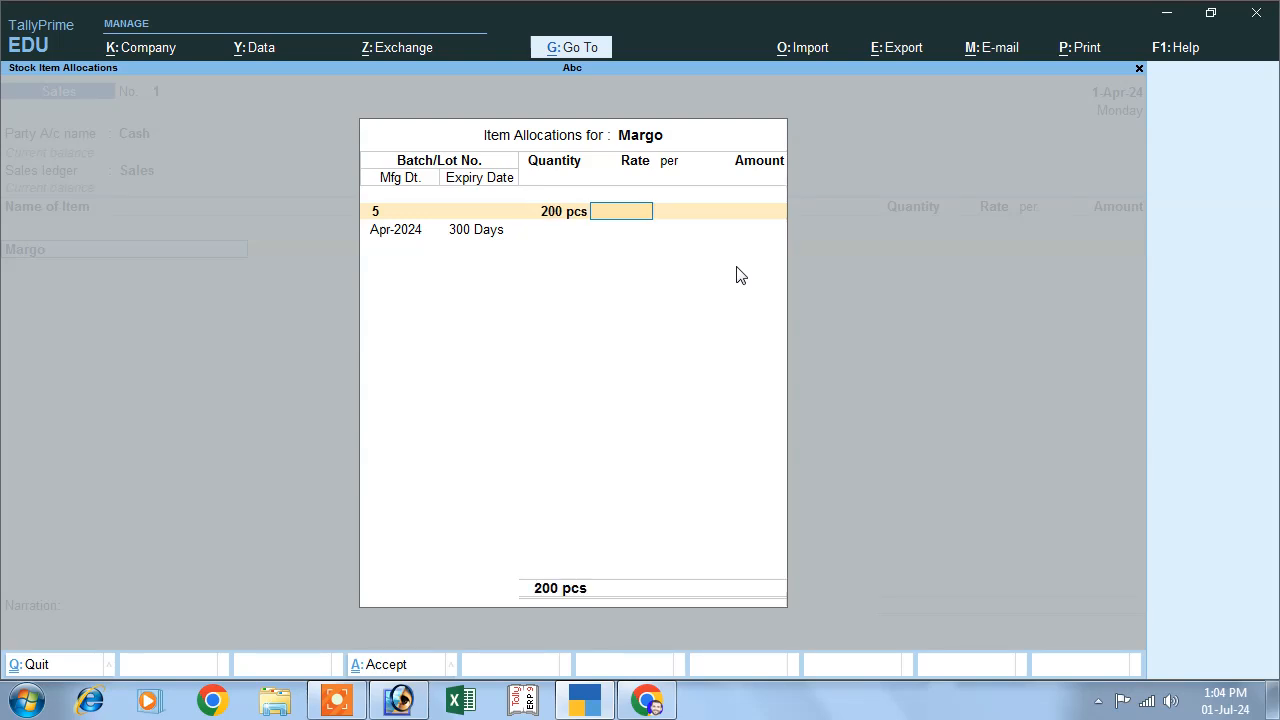
- Set the batch's selling rate to 10 per piece, keep its manufacturing and expiry dates, and finish the Margo allocation
text(120)
key(BackSpace)
key(BackSpace)
text(0)
key(Return)
key(Return)
key(Return)
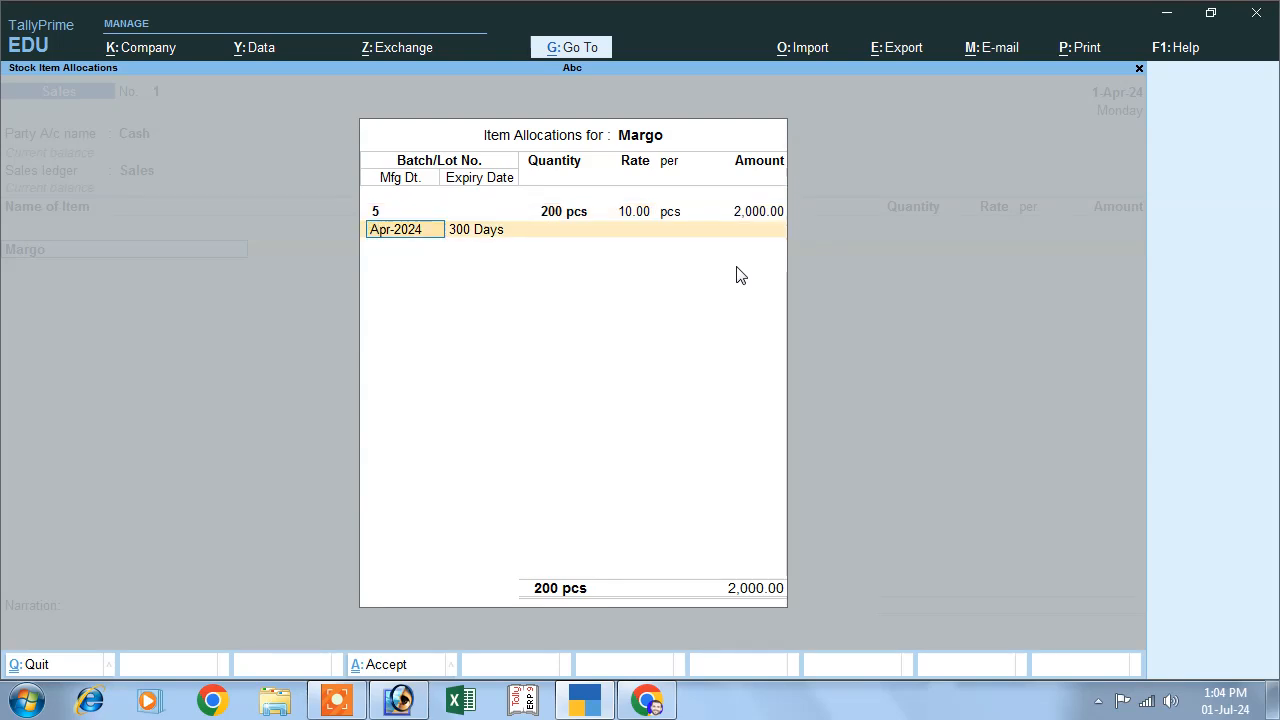
key(Return)
key(Return)
- Add the Cgst and Sgst tax ledgers to the sales voucher and save it with a blank narration
key(Return)
key(Return)
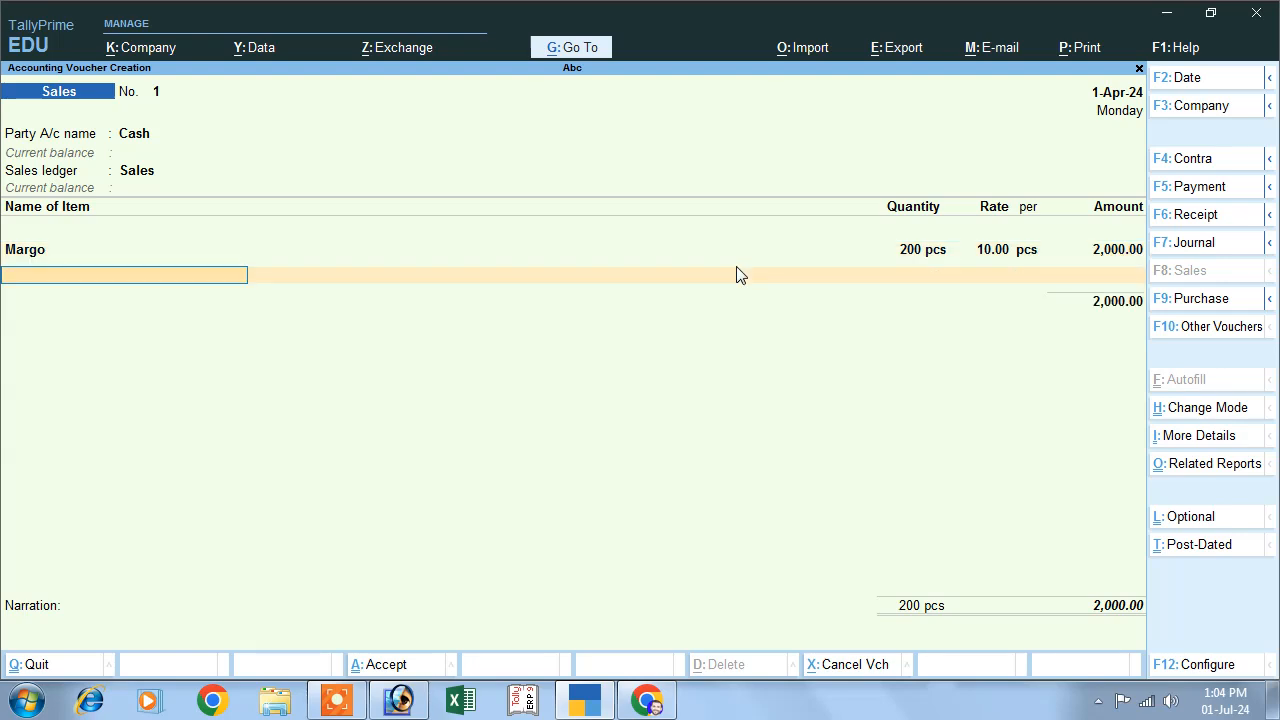
key(Return)
text(c)
key(Return)
key(Return)
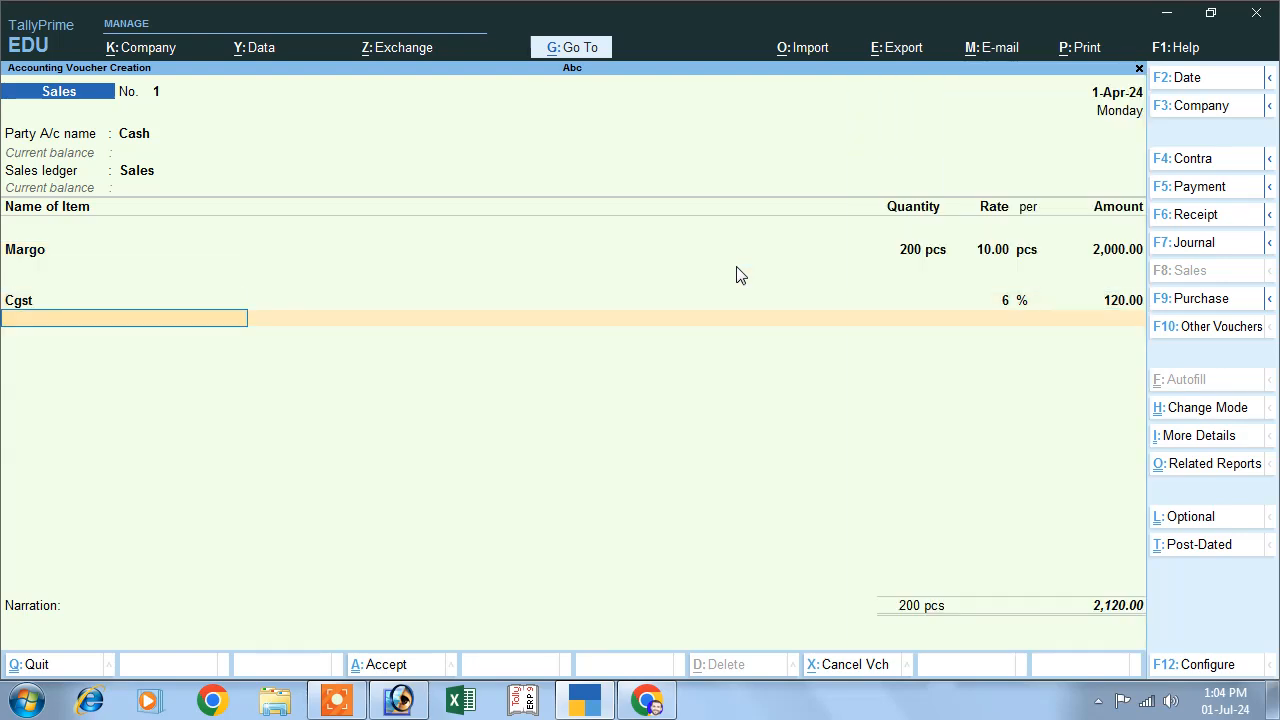
text(s)
key(Return)
key(Down)
key(Down)
key(Return)
key(Return)
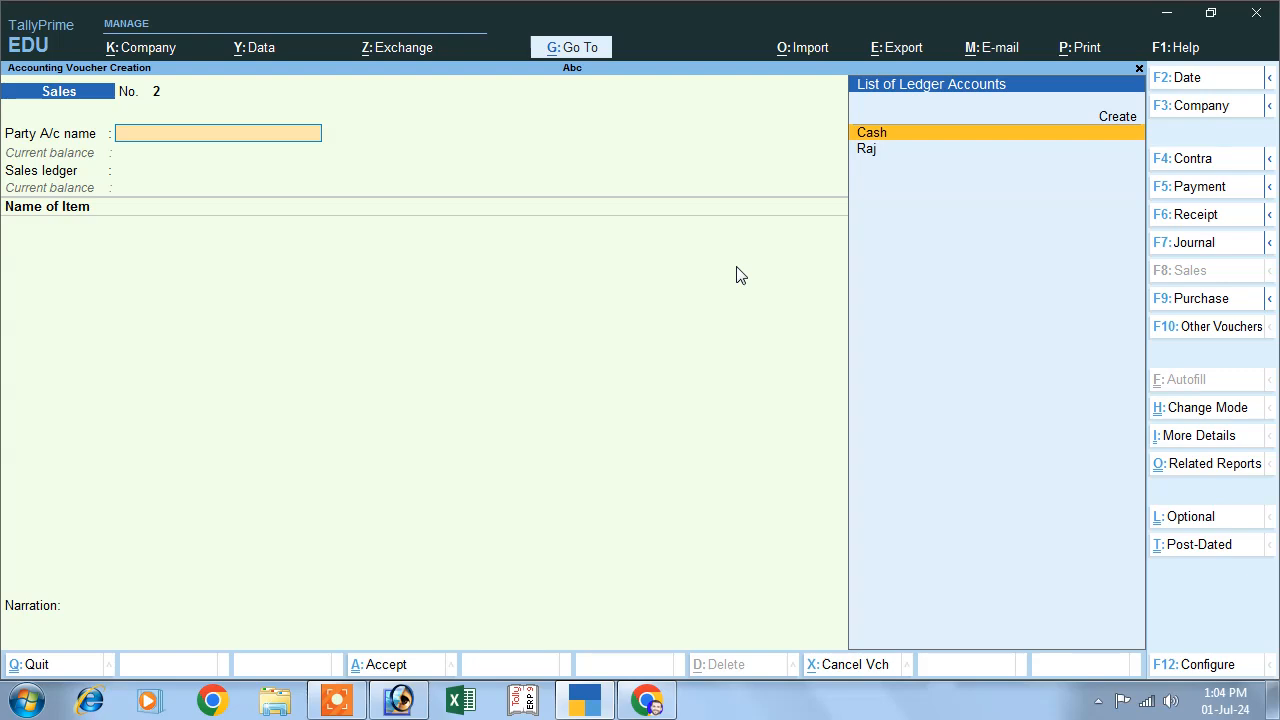
- Review the cash sales voucher from the Day Book and return to the Gateway of Tally
key(Escape)
key(Down)
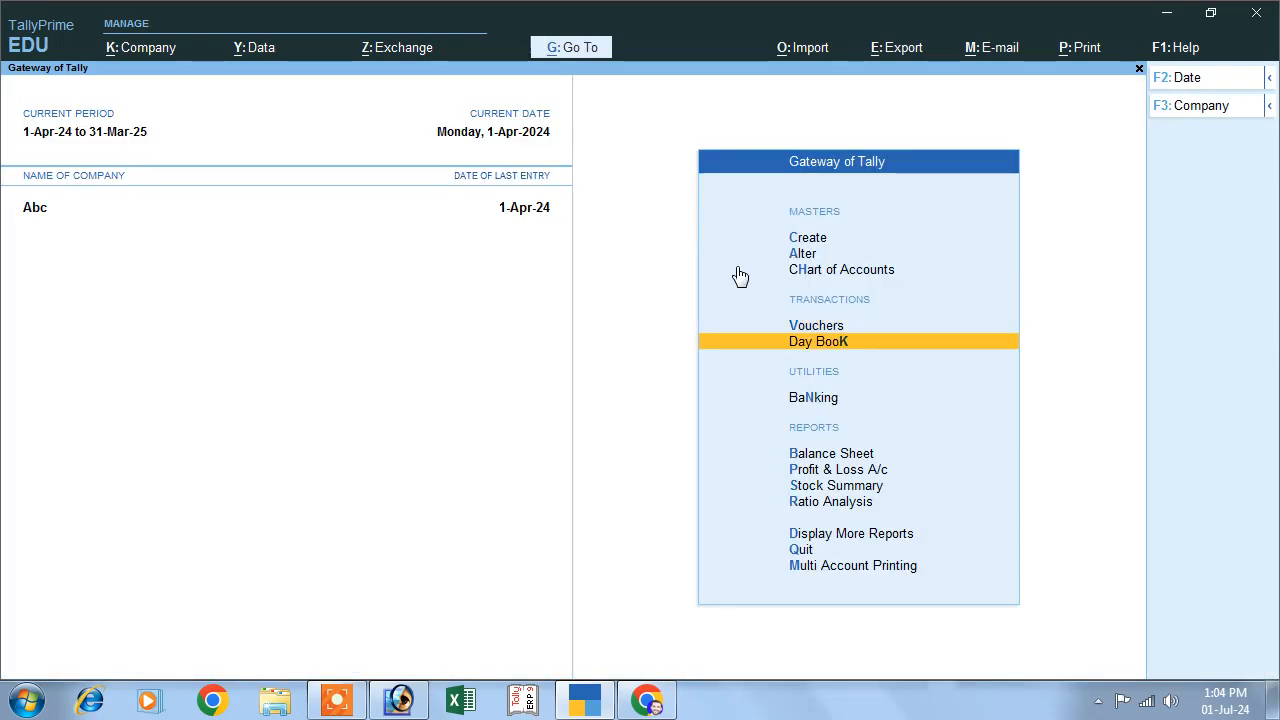
key(Return)
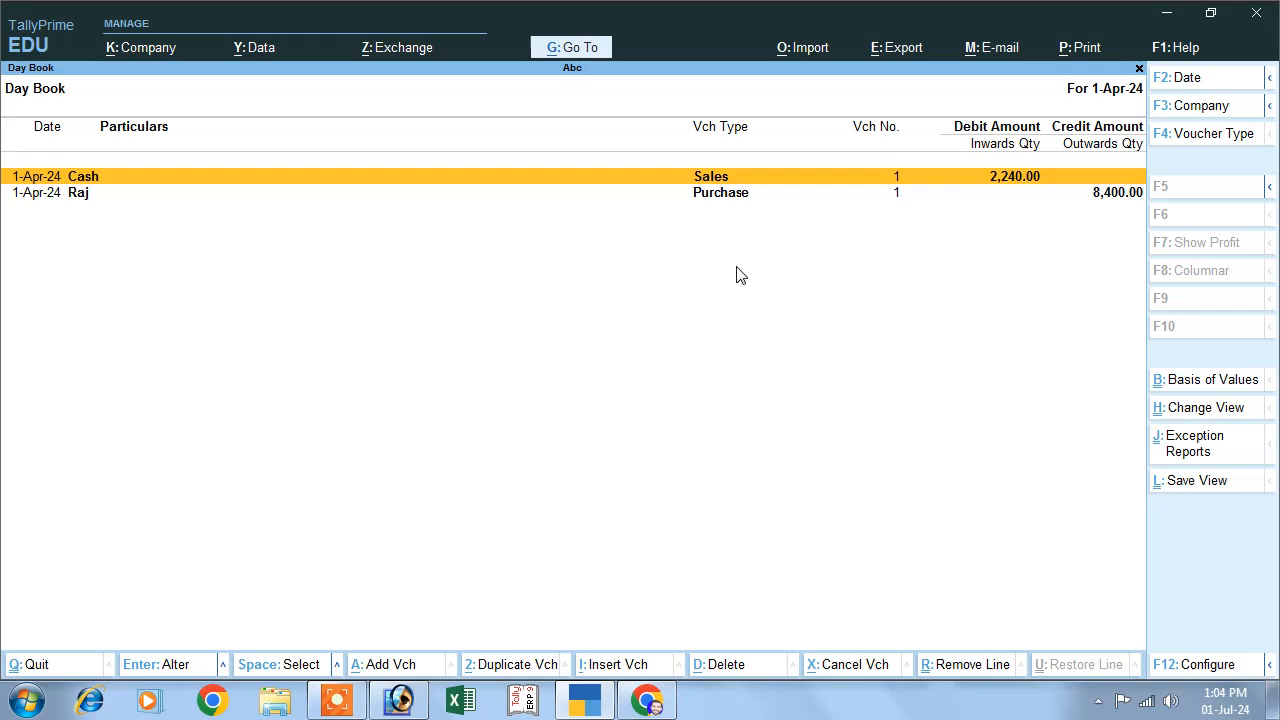
key(Return)
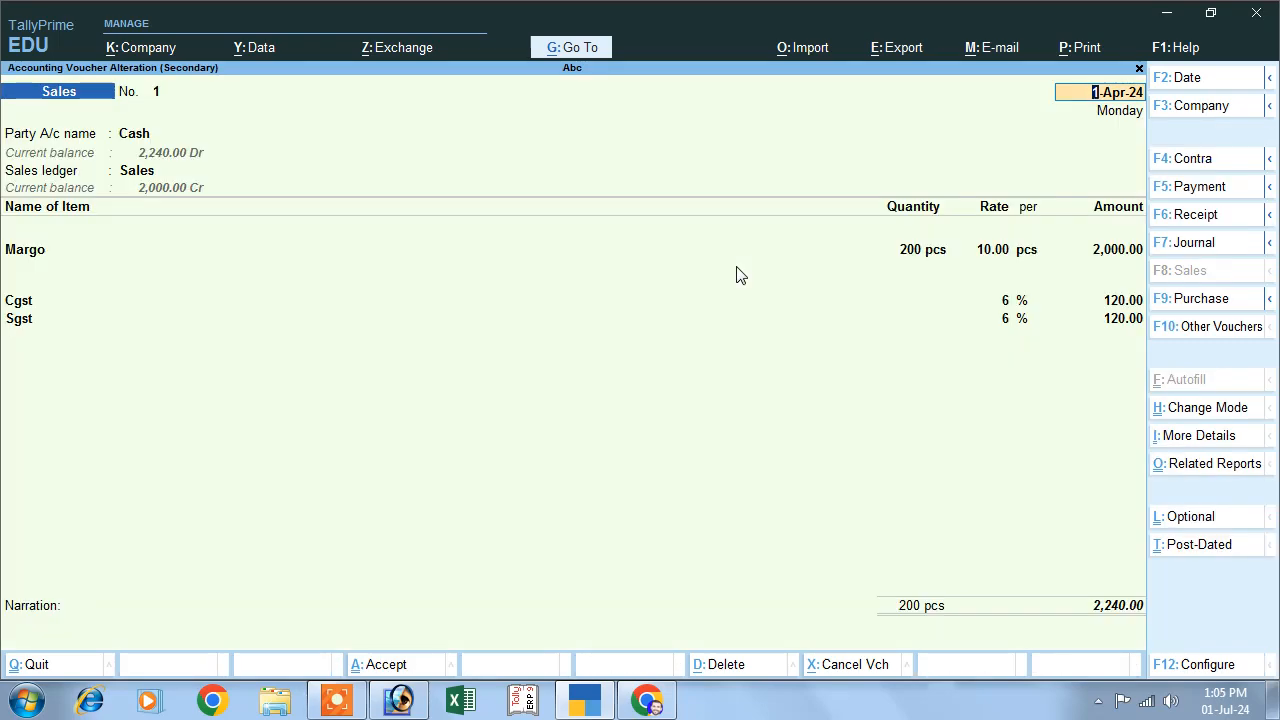
key(Escape)
key(Escape)
key(Escape)
key(Escape)
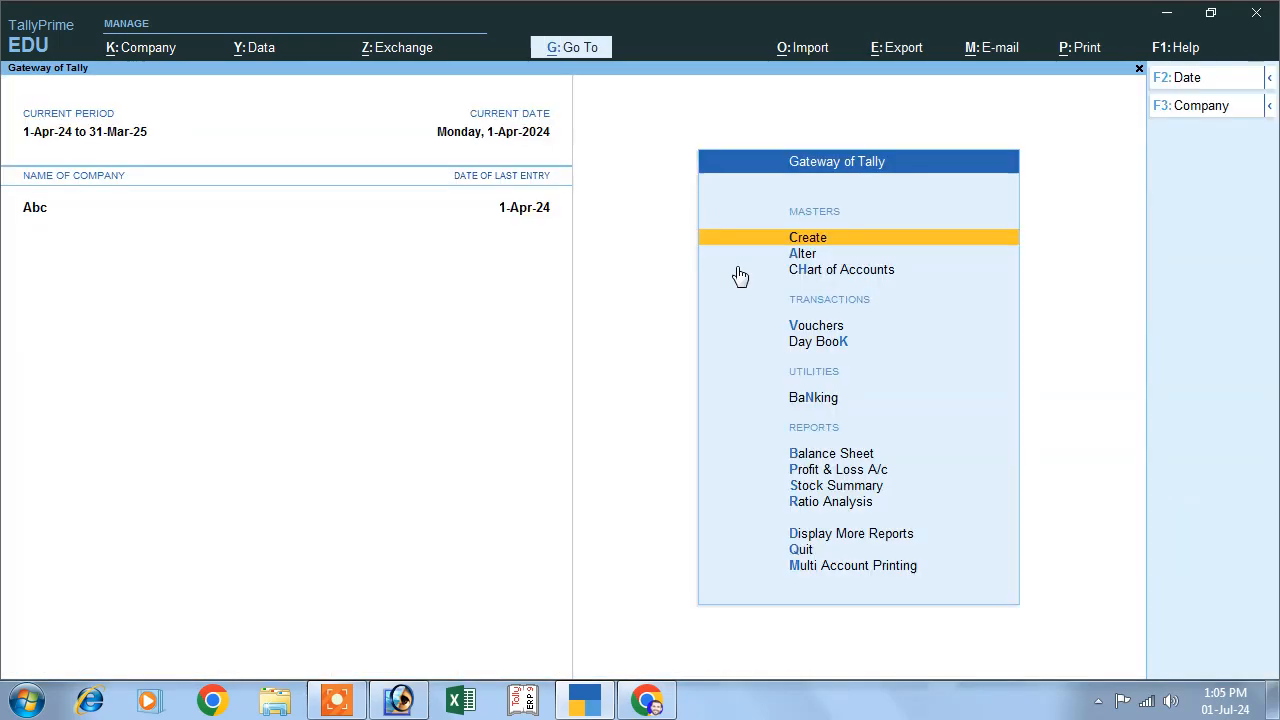